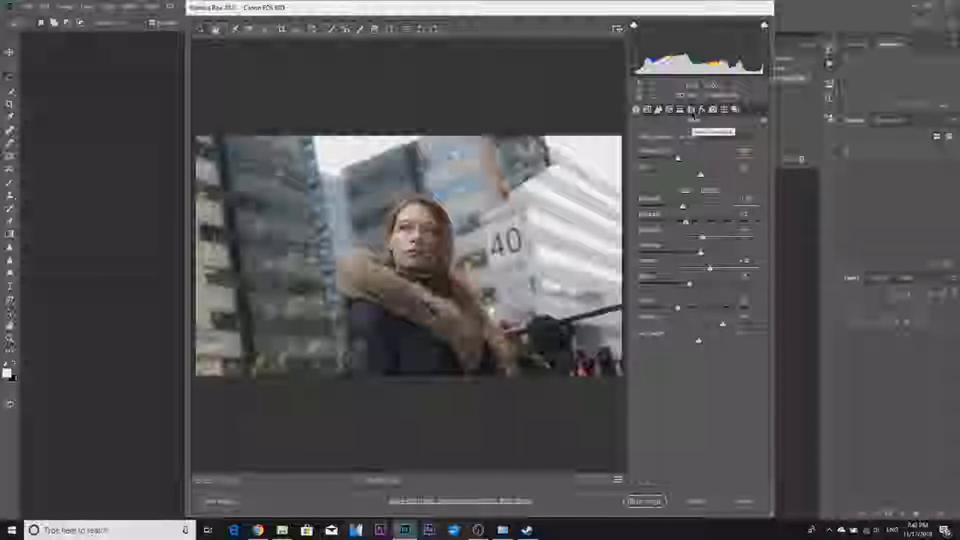
Check the raw adjustments, open the portrait for editing and duplicate the Background layer.
left_click(692, 111)
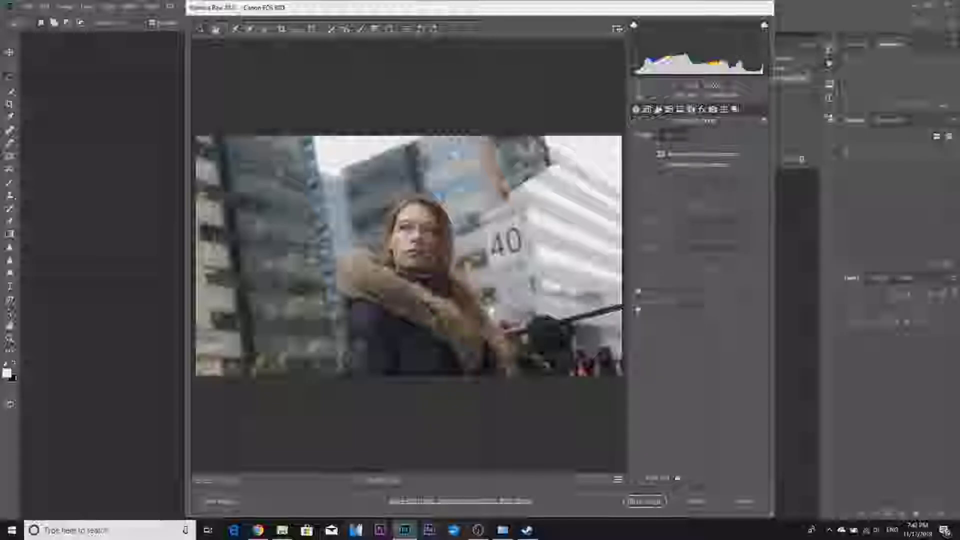
left_click(637, 109)
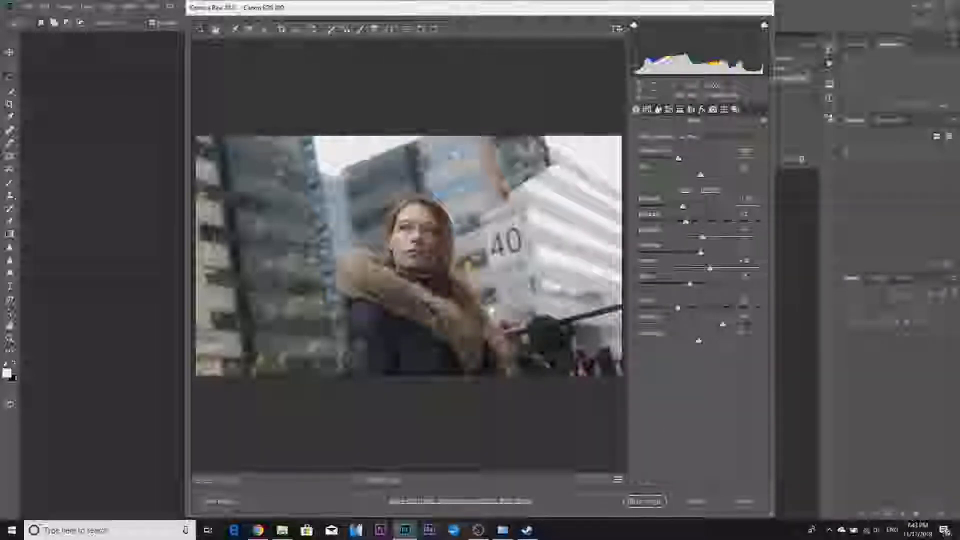
left_click(656, 501)
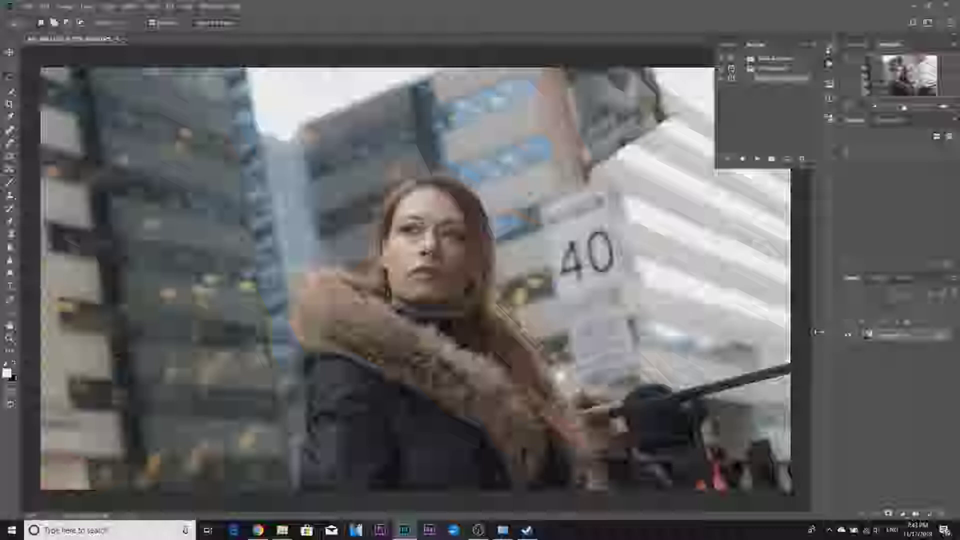
key("ctrl+j")
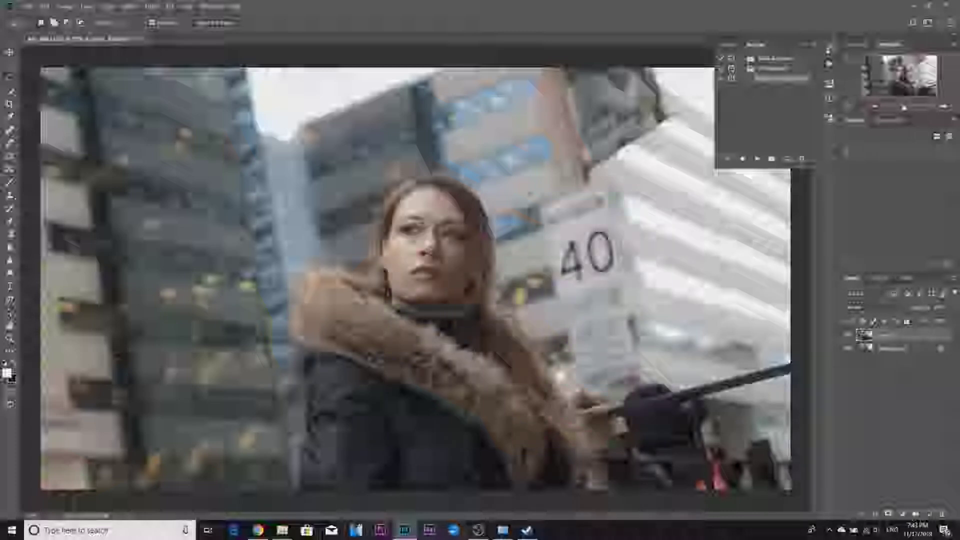
Choose the Spot Healing Brush and adjust its brush size for retouching the woman's face on the duplicate layer.
left_click_drag(906, 109, 908, 107)
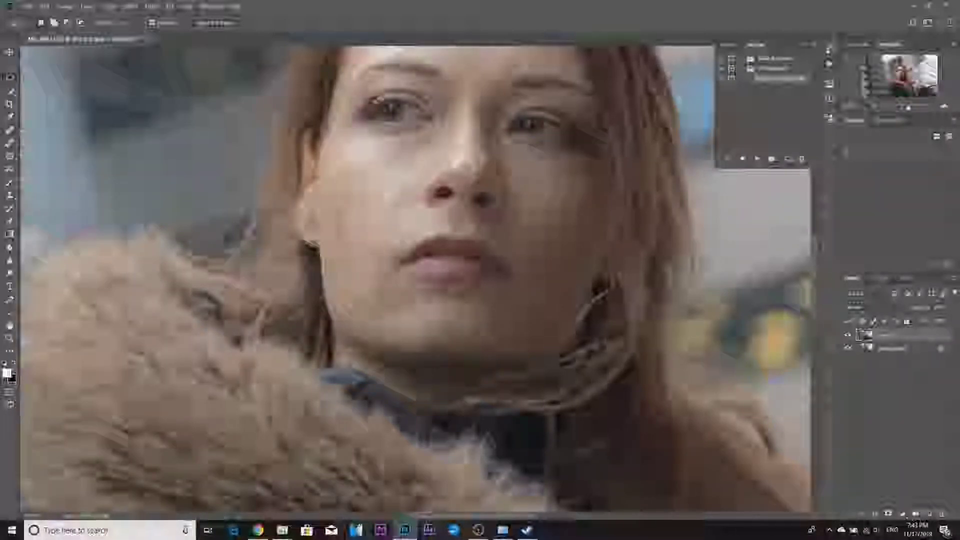
left_click(11, 131)
key("shift+j")
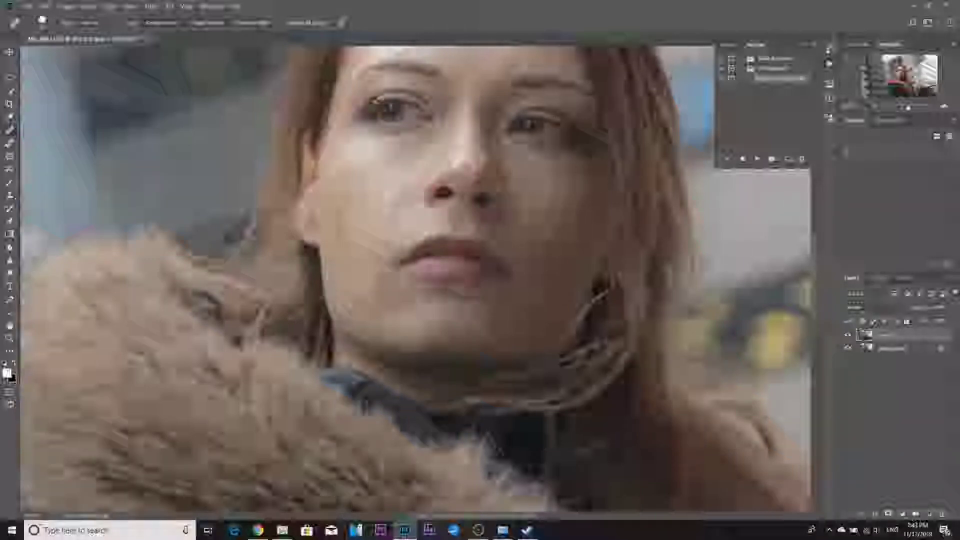
scroll(415, 275, "up", 3)
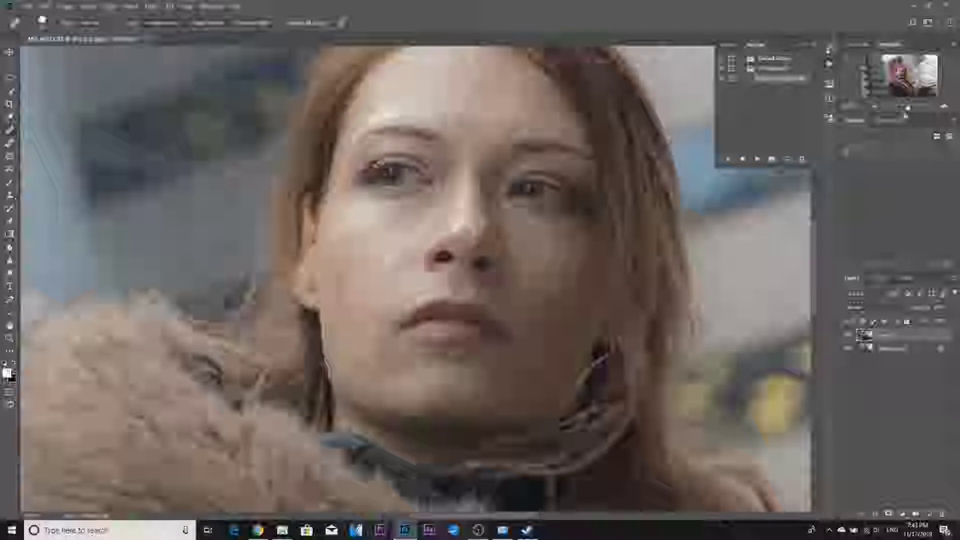
left_click_drag(905, 109, 910, 110)
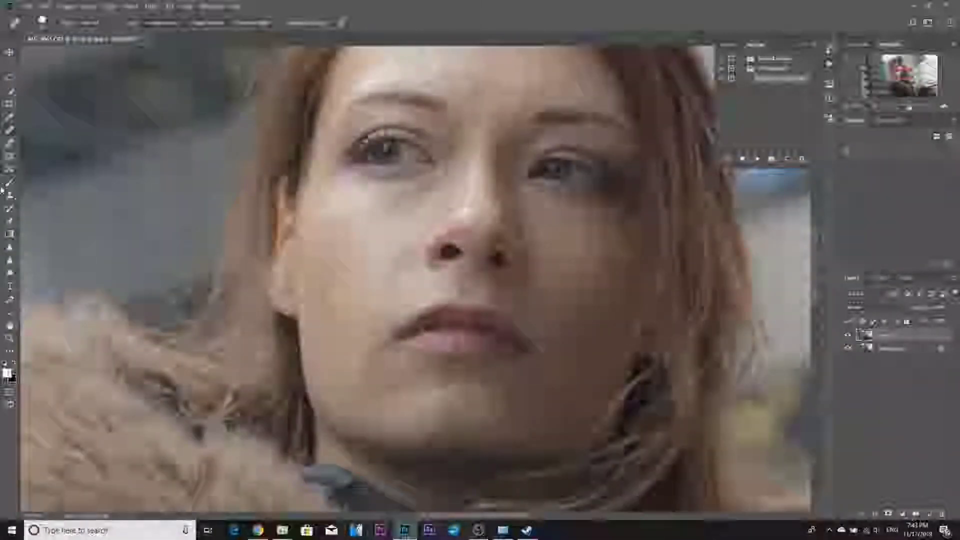
left_click(9, 143)
right_click(542, 280)
left_click_drag(542, 280, 548, 279)
key("Return")
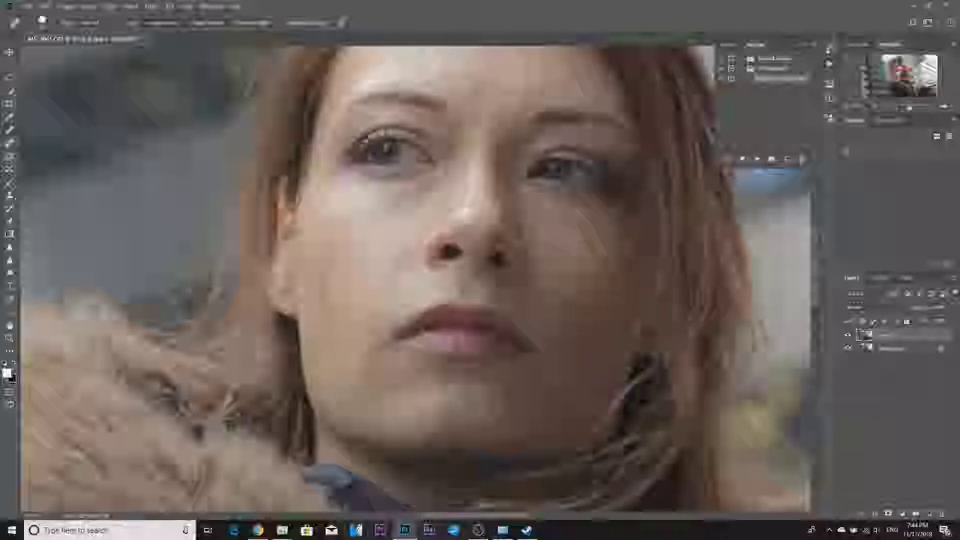
Heal the small blemishes on the upper cheek below the eye, on the brightly lit side of the face.
scroll(580, 311, "up", 5)
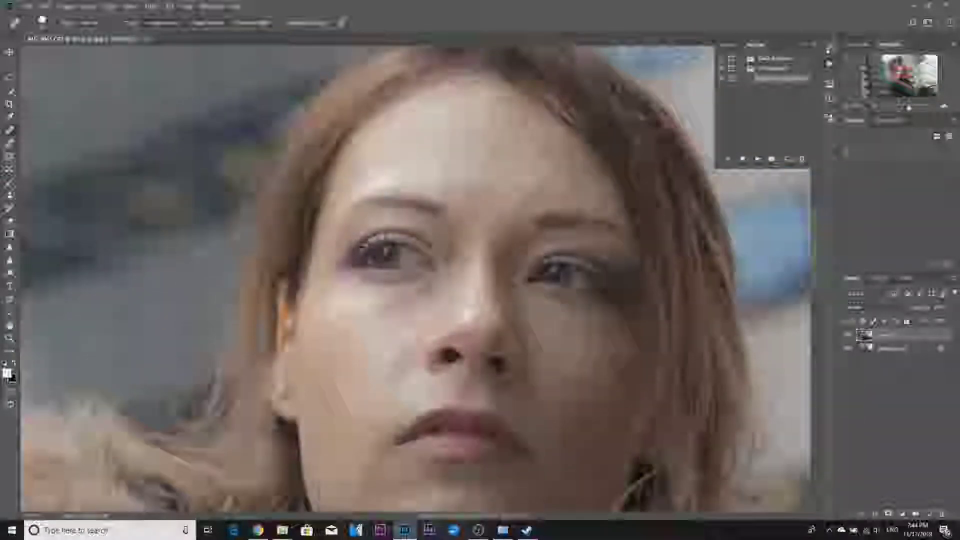
scroll(580, 311, "up", 2)
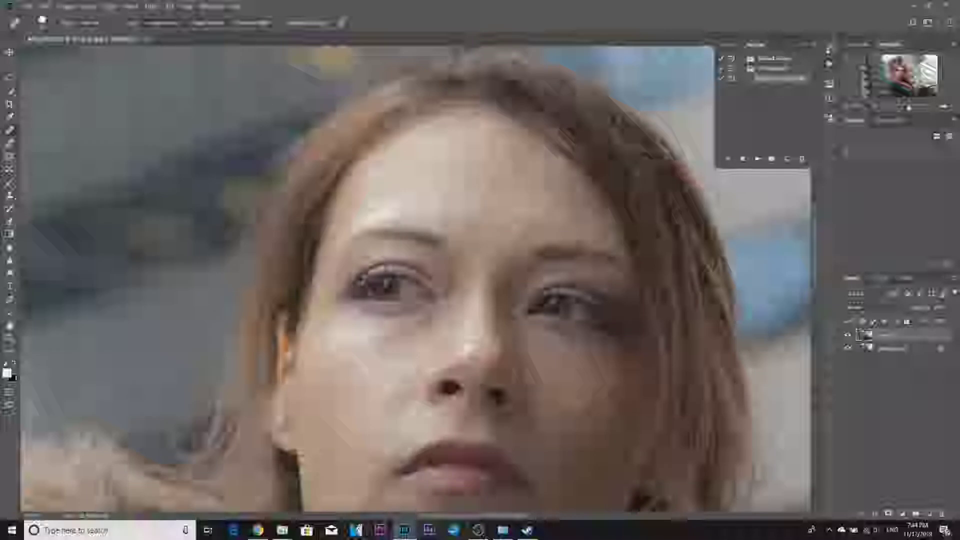
scroll(580, 311, "down", 5)
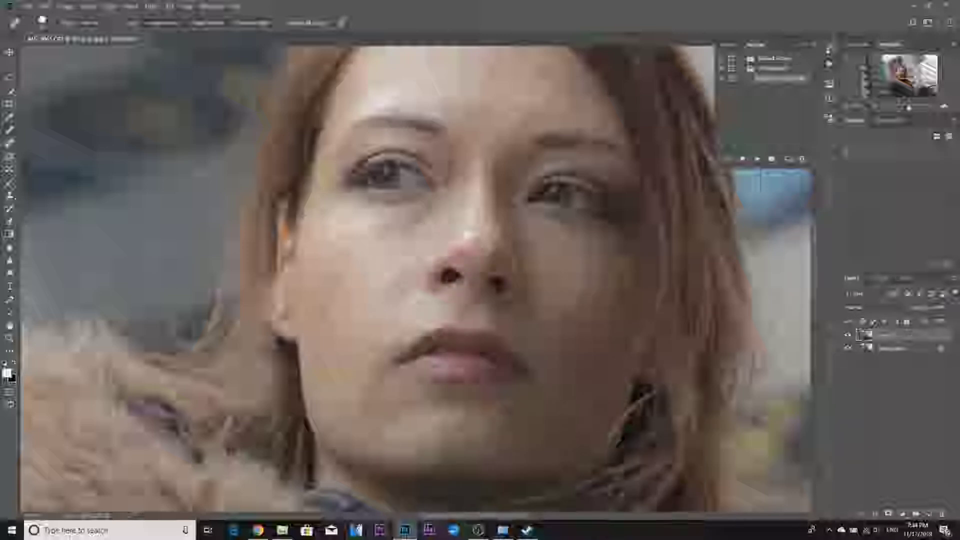
left_click(353, 276)
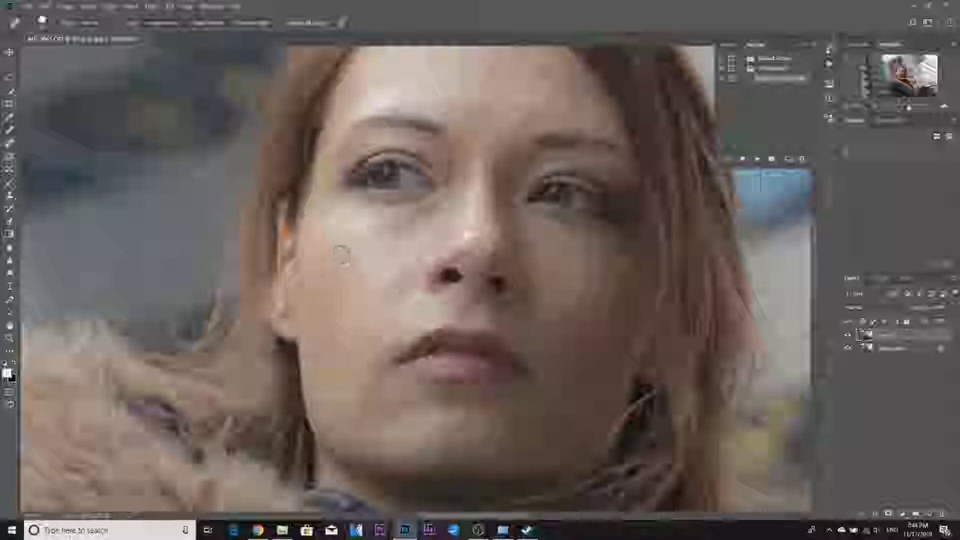
left_click(340, 261)
left_click(330, 240)
left_click(340, 226)
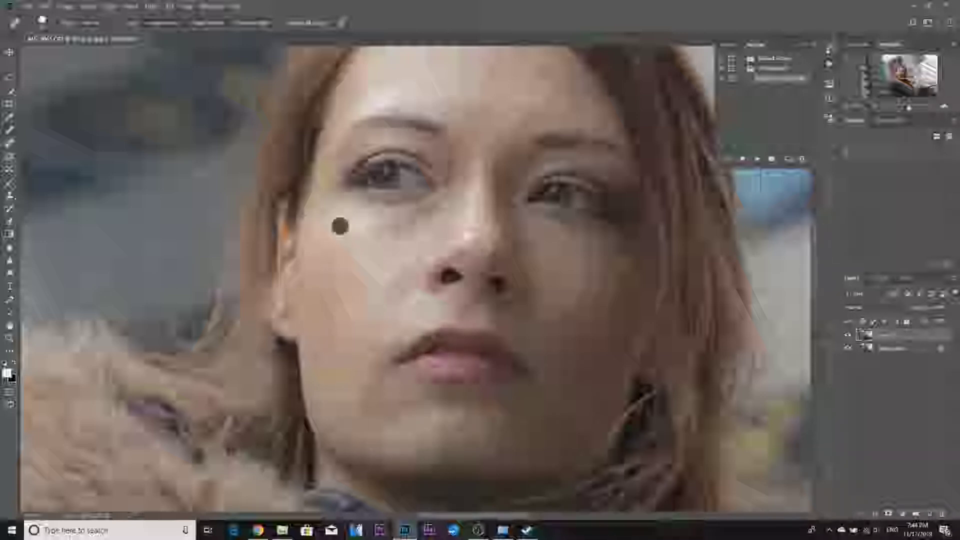
left_click(368, 233)
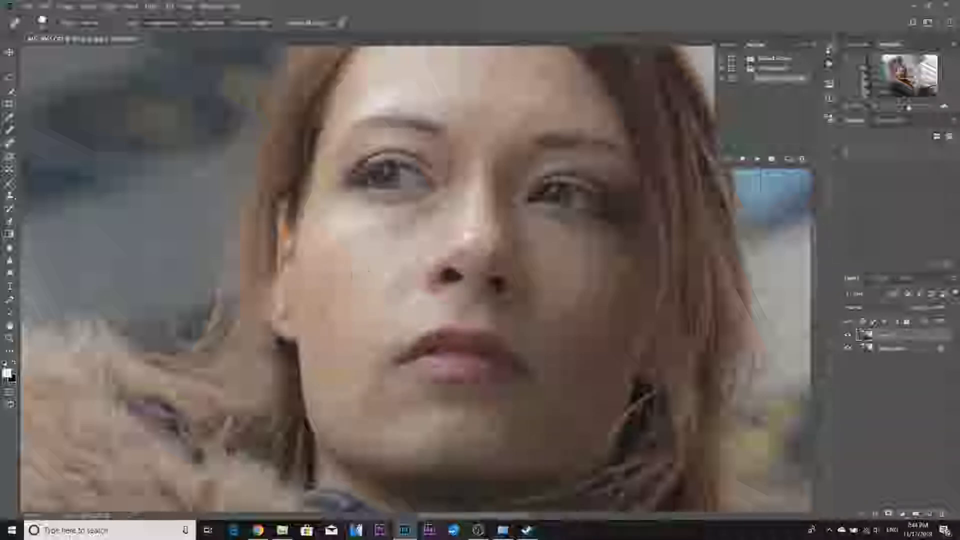
Heal the spots on the lower cheek and along the jawline on the lit side of the face.
left_click(337, 365)
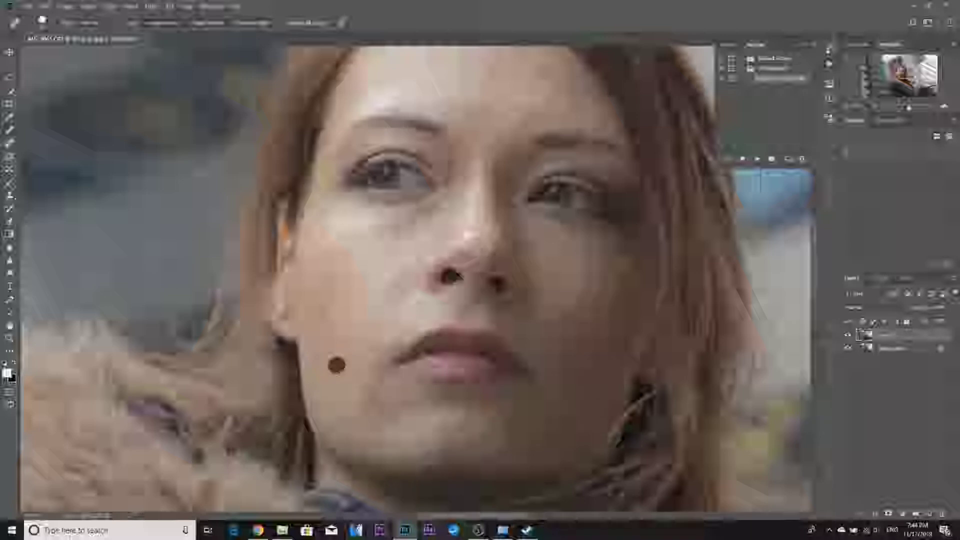
left_click(328, 412)
left_click(317, 398)
left_click(321, 408)
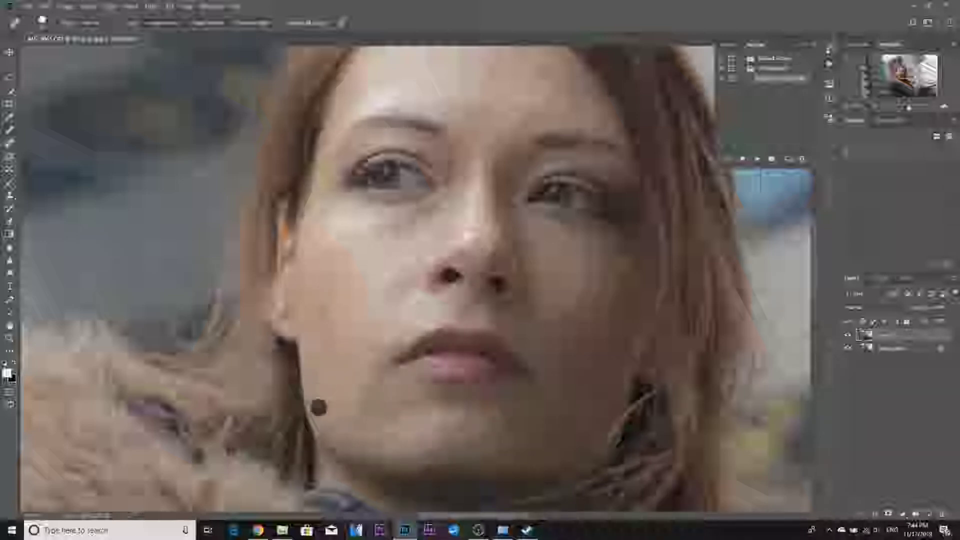
left_click(343, 434)
left_click(364, 444)
left_click(393, 429)
left_click(345, 385)
left_click(354, 411)
left_click(360, 391)
left_click(343, 345)
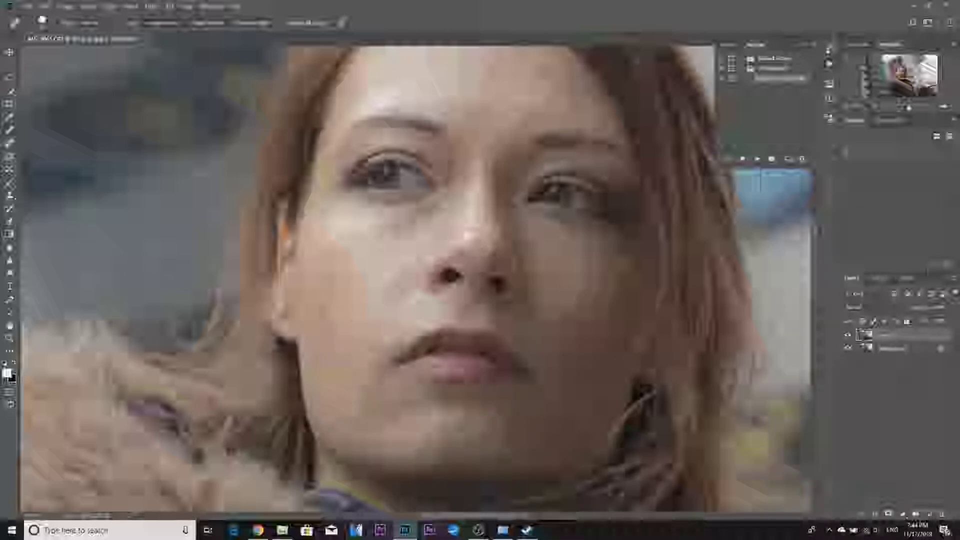
Remove remaining blemishes on the lit cheek, from just below the eye down to mouth level.
left_click_drag(908, 114, 911, 114)
left_click(338, 217)
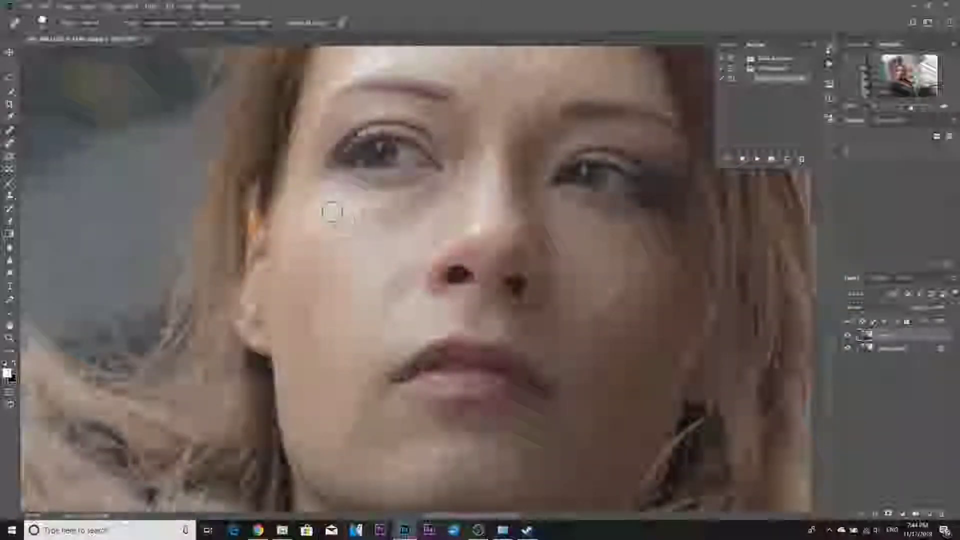
left_click(308, 228)
left_click(378, 244)
left_click(365, 304)
left_click(352, 308)
left_click(330, 308)
left_click(321, 332)
left_click(327, 355)
Heal the spots across the forehead, from above the eyebrows up to the hairline.
scroll(517, 160, "up", 5)
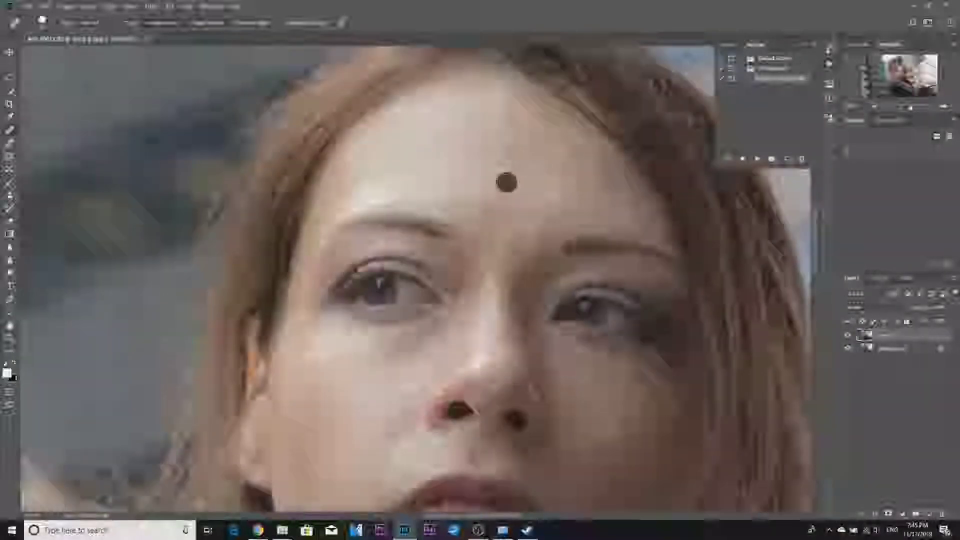
left_click(519, 204)
left_click(546, 208)
left_click(472, 179)
left_click(475, 172)
left_click(577, 157)
left_click(507, 114)
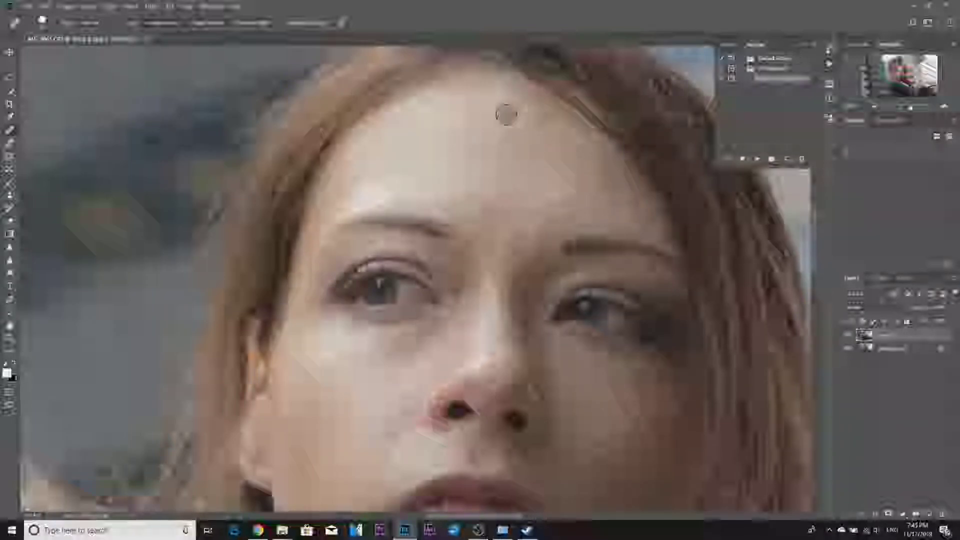
left_click(511, 93)
left_click(511, 91)
left_click(477, 99)
left_click(453, 112)
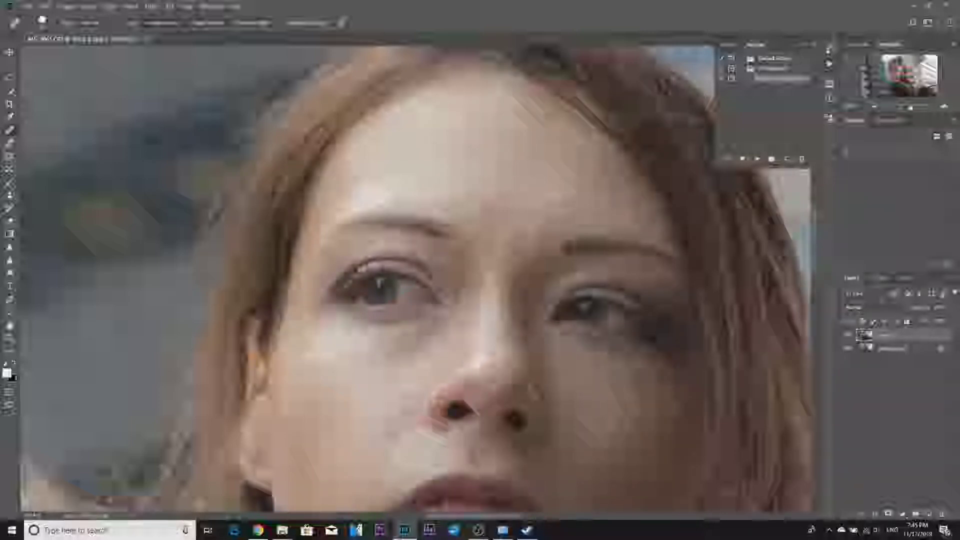
Heal the small marks beside the nostril on the lit side of the face.
scroll(415, 280, "down", 2)
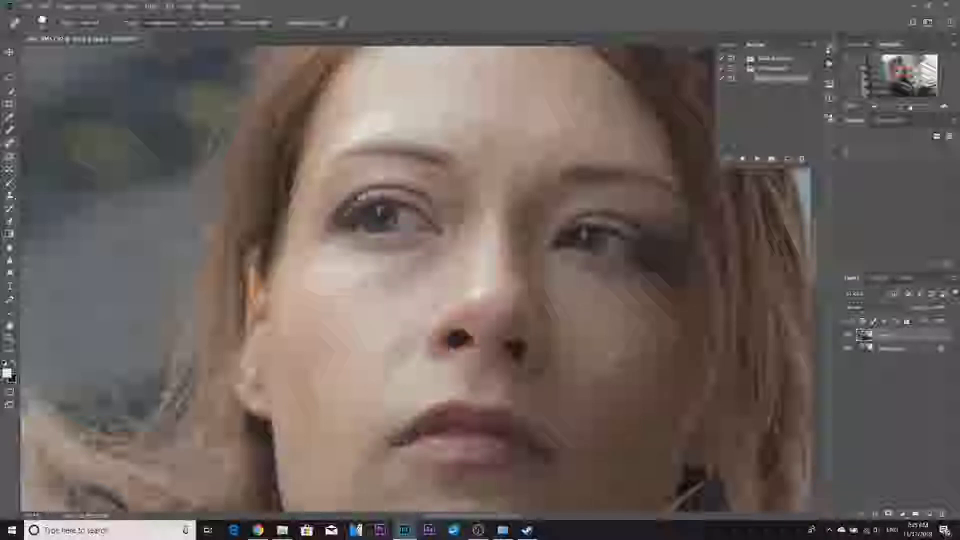
scroll(418, 279, "down", 2)
scroll(417, 279, "down", 4)
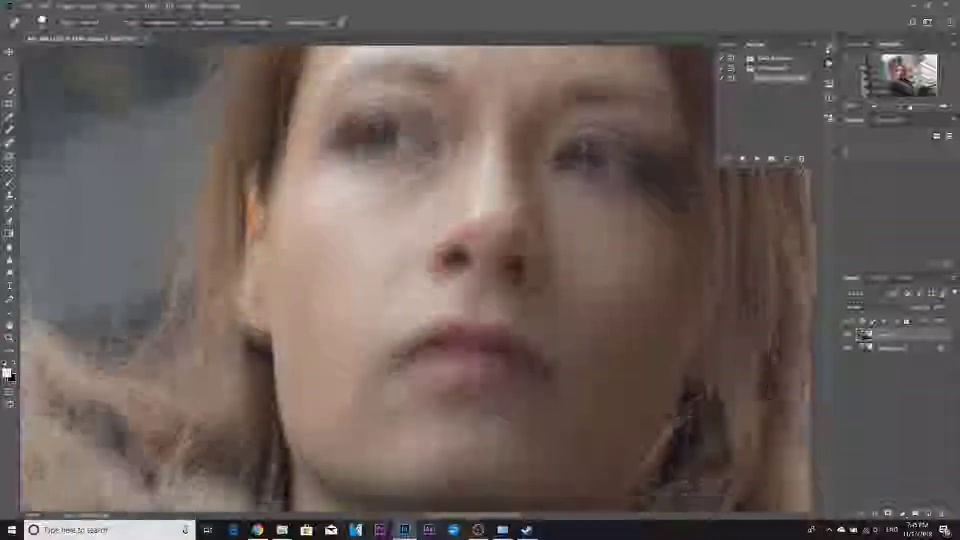
scroll(417, 279, "down", 1)
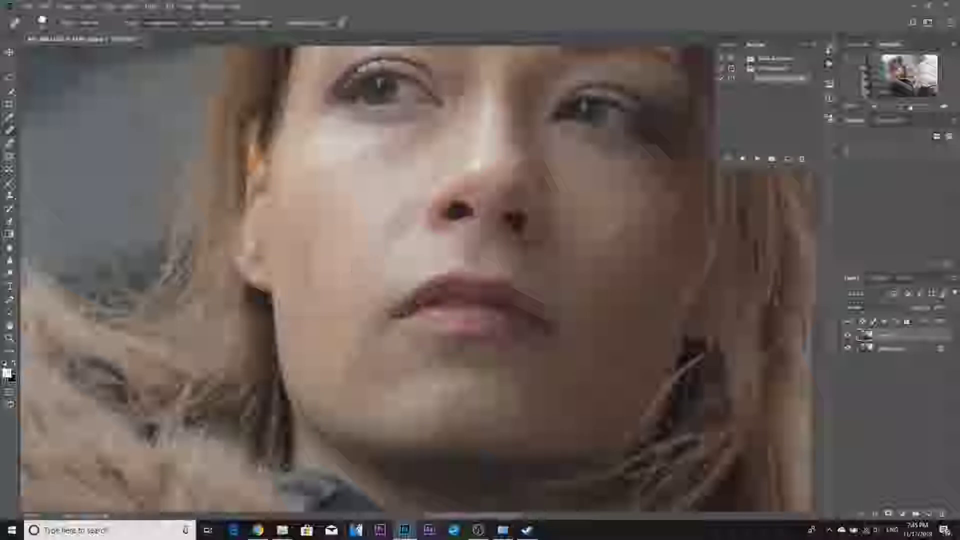
left_click(388, 199)
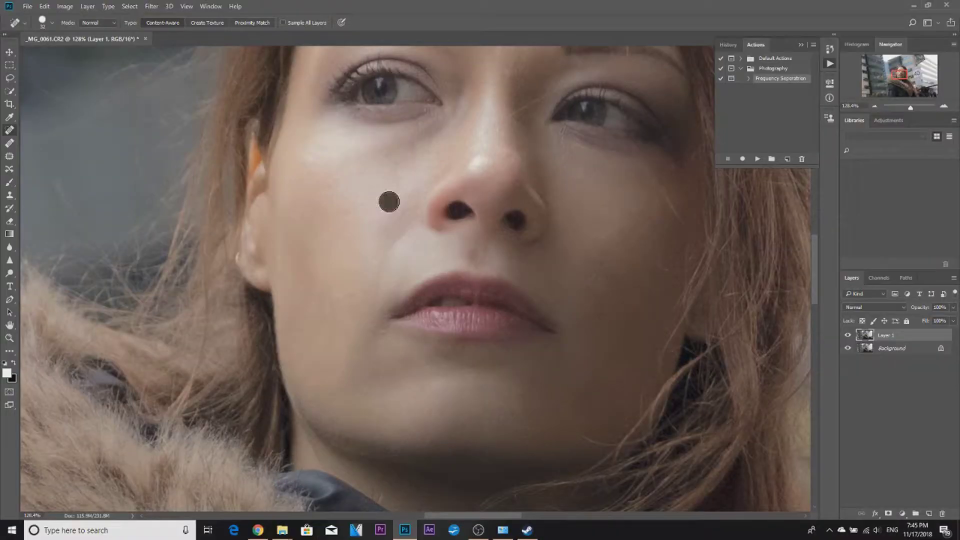
left_click(400, 209)
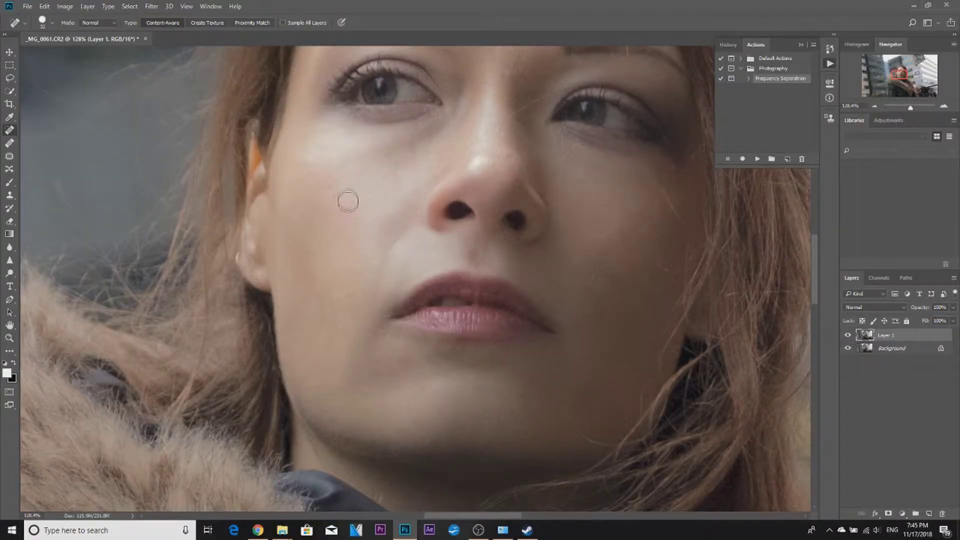
Retouch the outer part of the lit cheek near the ear and the skin down the side of the face.
scroll(335, 214, "up", 3)
left_click(358, 230)
left_click(317, 240)
left_click(312, 268)
left_click(276, 275)
left_click(294, 263)
left_click_drag(288, 295, 293, 360)
left_click(327, 287)
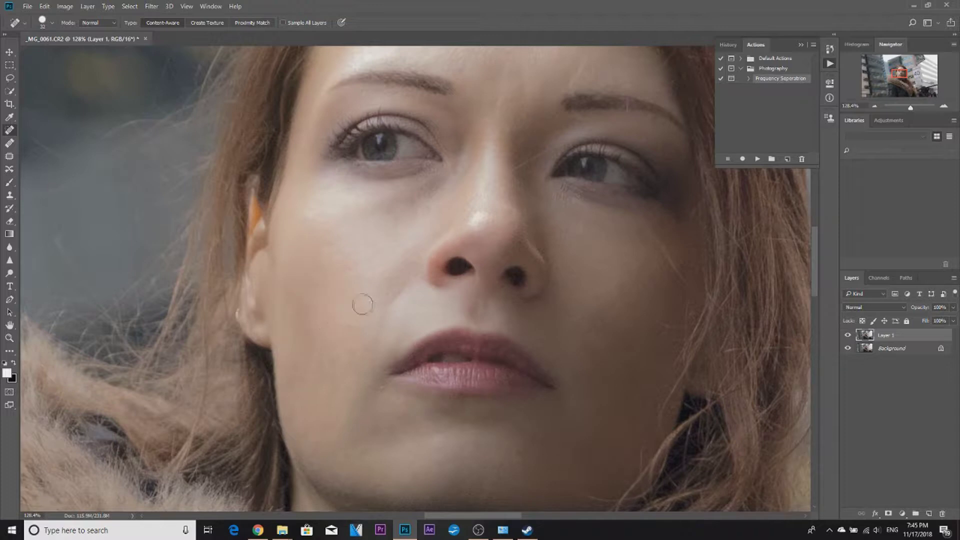
left_click(336, 319)
Heal the blemishes on the shaded cheek, from under the eye to beside the corner of the mouth.
scroll(357, 340, "up", 3)
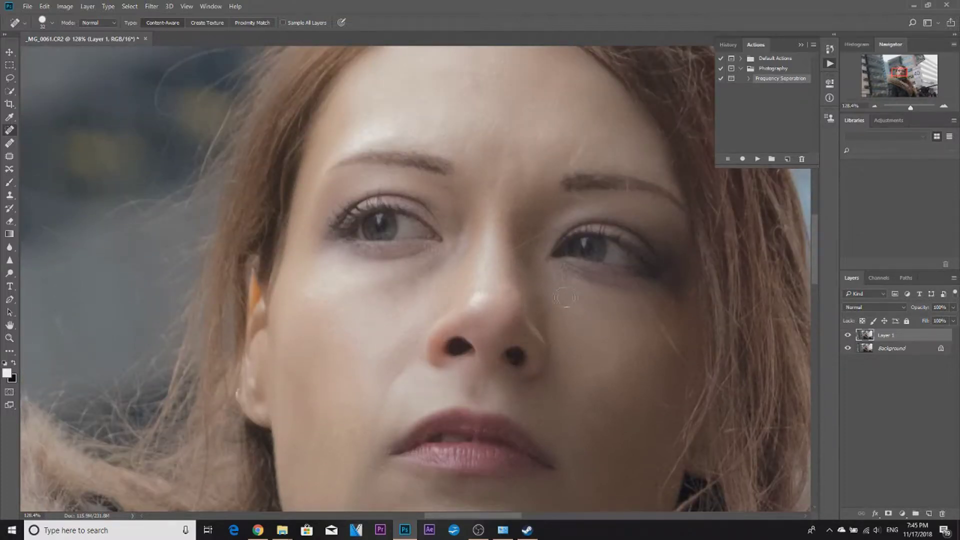
left_click(587, 318)
left_click(586, 334)
scroll(615, 370, "down", 1)
left_click(600, 382)
left_click(592, 400)
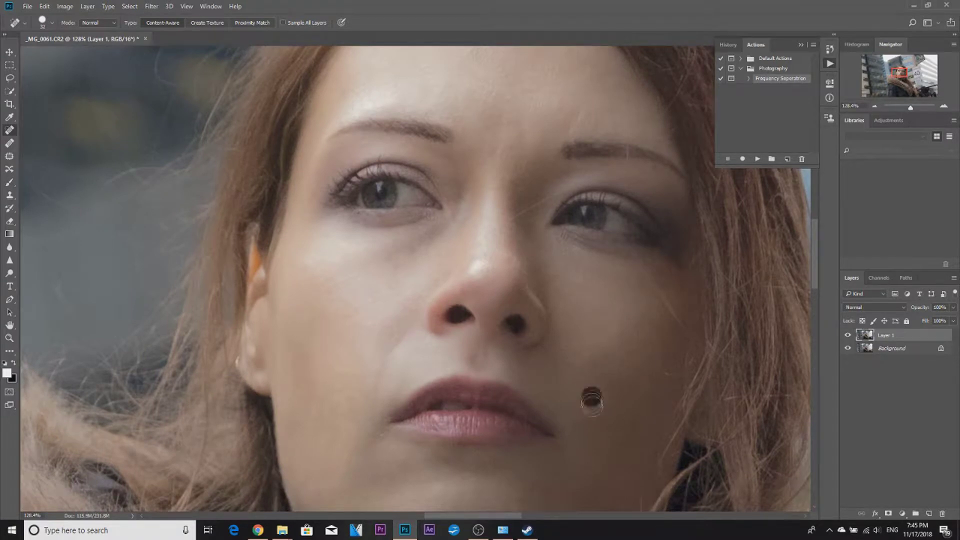
left_click(610, 374)
left_click(614, 448)
left_click(620, 418)
left_click(636, 354)
Heal the marks above the shaded eyebrow and across the middle of the forehead up to the hairline.
scroll(574, 354, "up", 6)
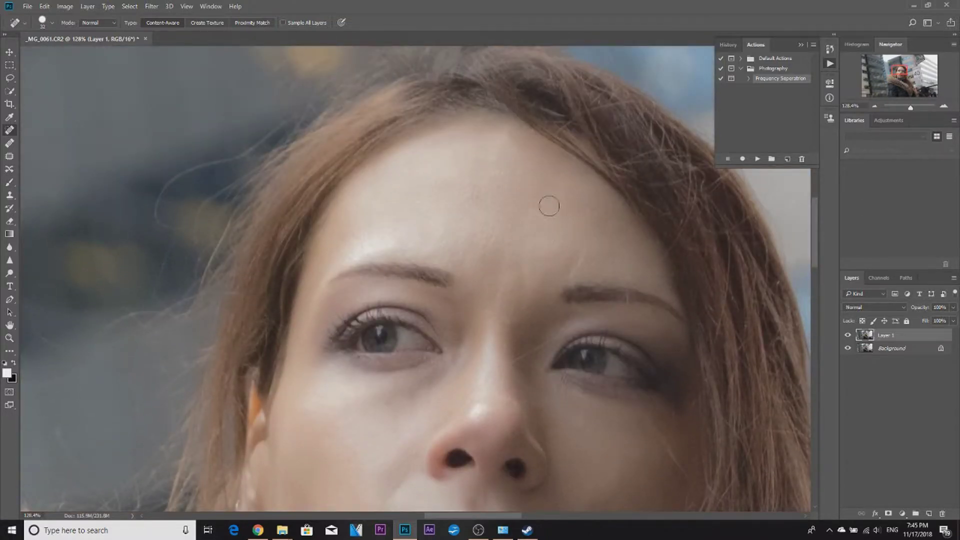
left_click(553, 202)
left_click(569, 255)
left_click(586, 259)
left_click(495, 179)
left_click(489, 166)
left_click(485, 155)
left_click(455, 157)
left_click(435, 155)
left_click(449, 208)
left_click(490, 231)
left_click(502, 236)
Remove the spots on the outer forehead above the eyebrow on the lit side.
scroll(388, 236, "up", 1)
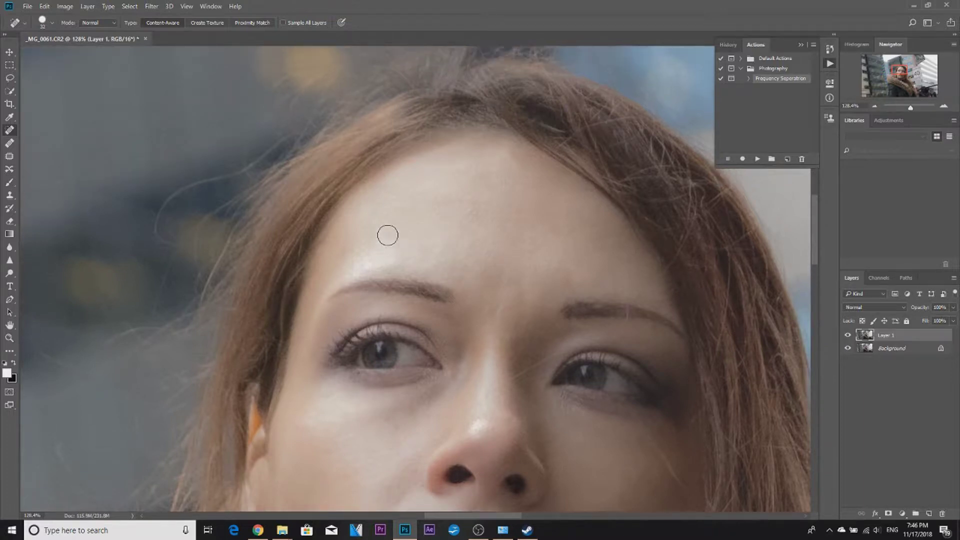
scroll(387, 235, "up", 1)
left_click(360, 225)
left_click(344, 260)
Smooth the remaining marks down the centre of the forehead and between the eyebrows with the Spot Healing Brush.
scroll(400, 233, "up", 2)
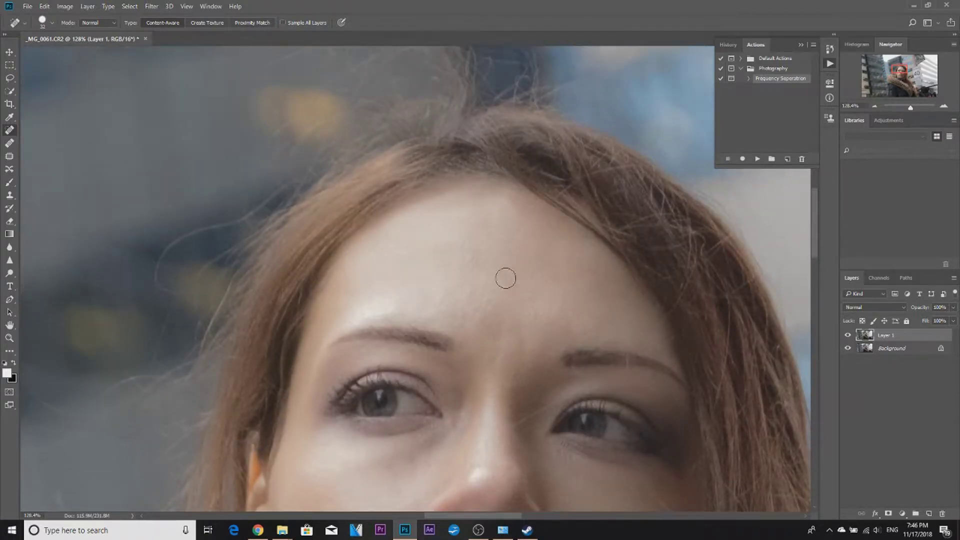
left_click(489, 228)
left_click(480, 255)
left_click(446, 256)
left_click(484, 264)
left_click(492, 298)
left_click(488, 315)
left_click(473, 293)
scroll(518, 315, "down", 3)
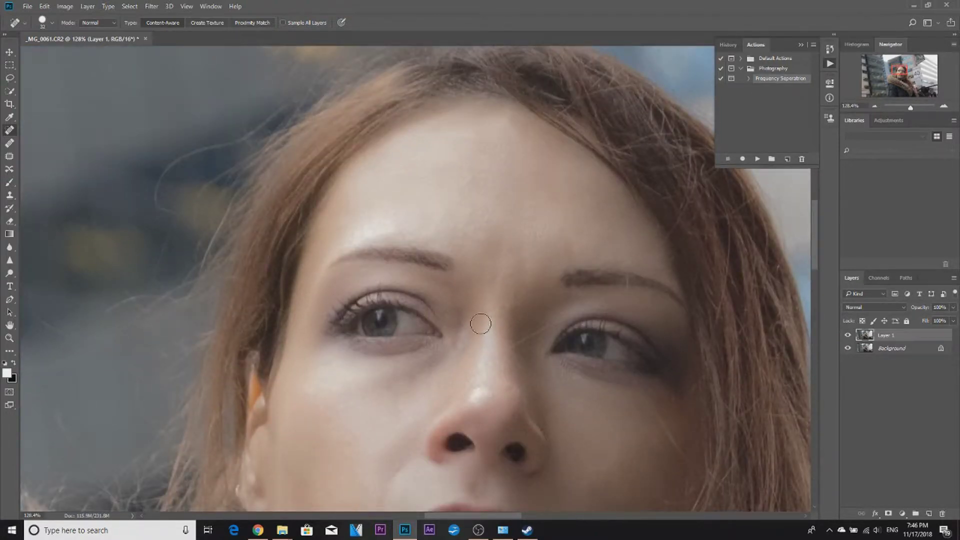
left_click(508, 282)
scroll(509, 289, "down", 2)
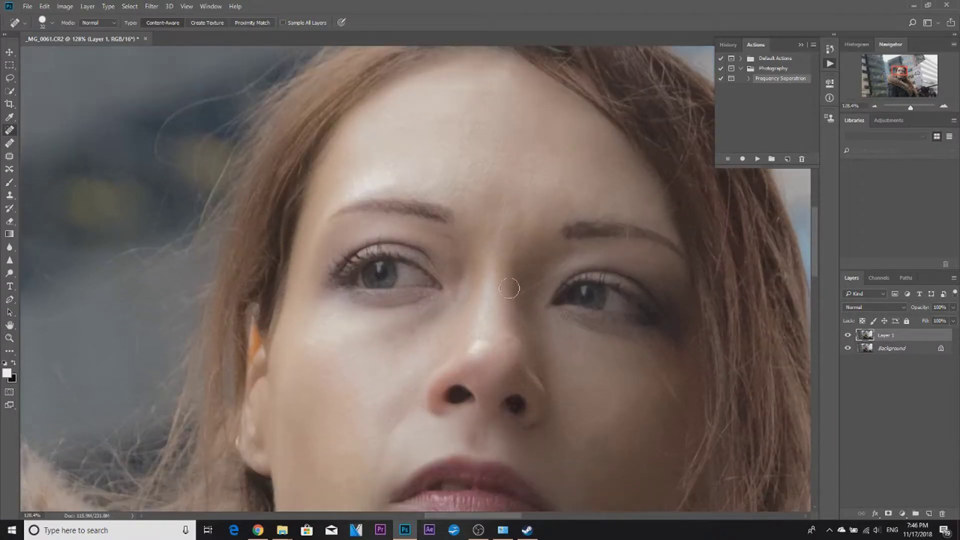
Check the face for leftover marks and heal the last spots on the lit cheek beside the nose.
scroll(520, 284, "down", 1)
scroll(525, 280, "down", 7)
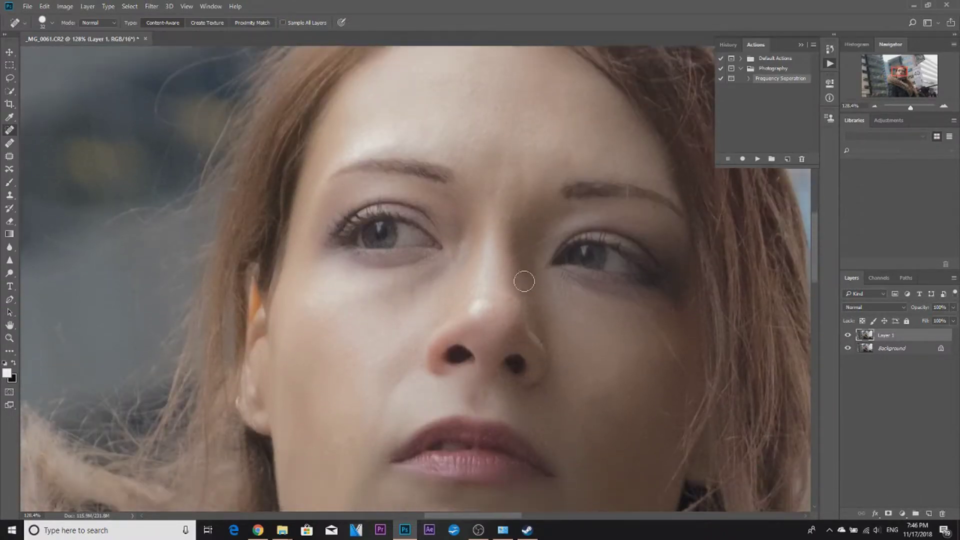
scroll(519, 285, "up", 1)
scroll(397, 315, "down", 3)
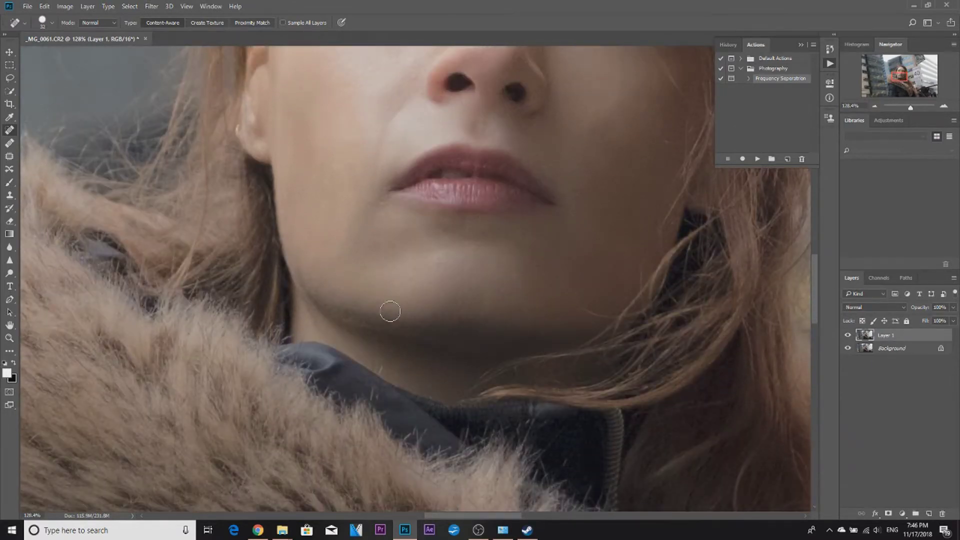
scroll(291, 185, "up", 2)
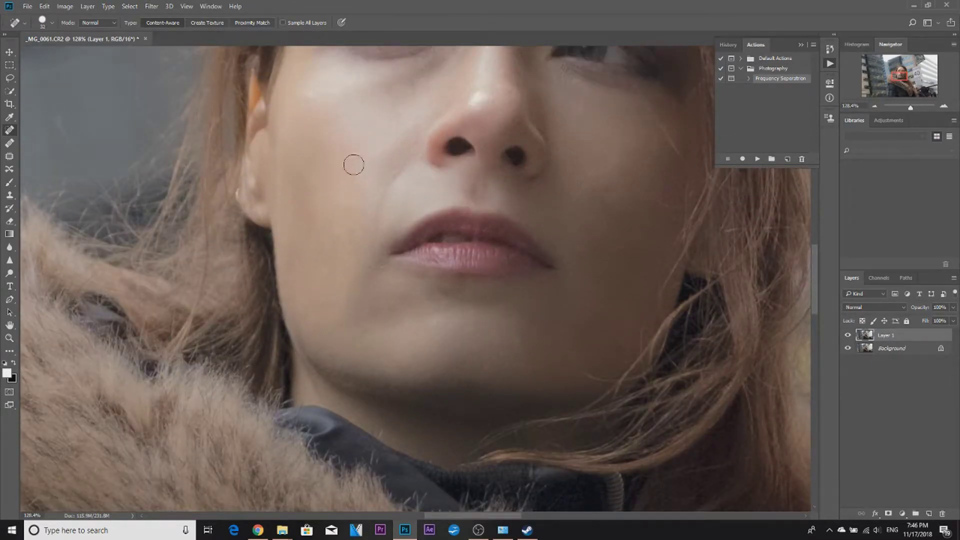
left_click(337, 144)
left_click(345, 159)
scroll(342, 254, "up", 2)
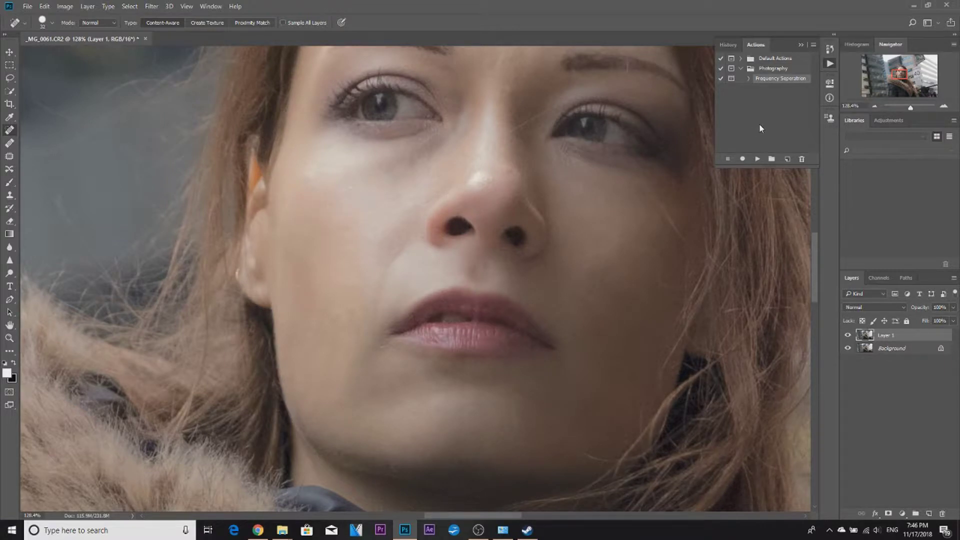
Compare the portrait before and after healing by toggling the visibility of the retouched layer.
left_click_drag(910, 107, 906, 109)
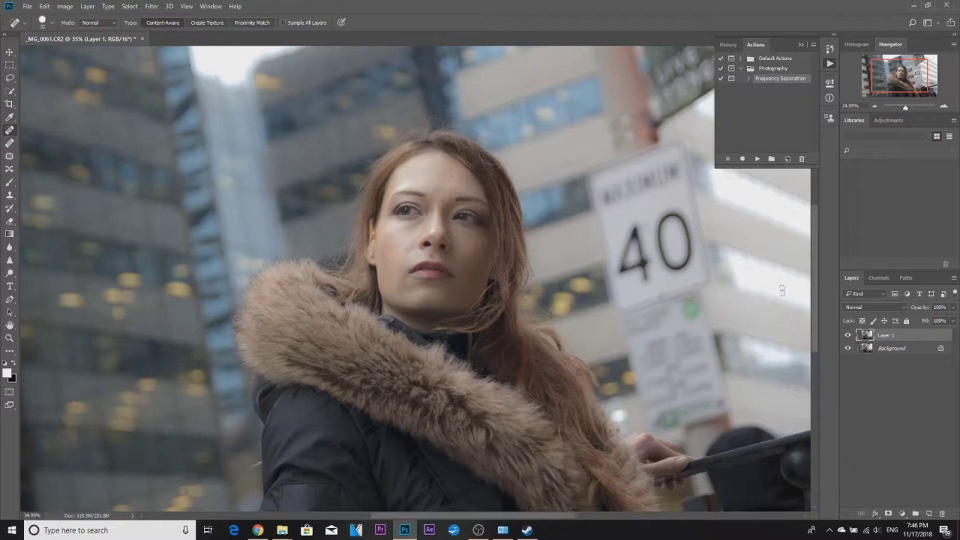
left_click(847, 336)
left_click(847, 336)
left_click(848, 338)
scroll(457, 202, "up", 3)
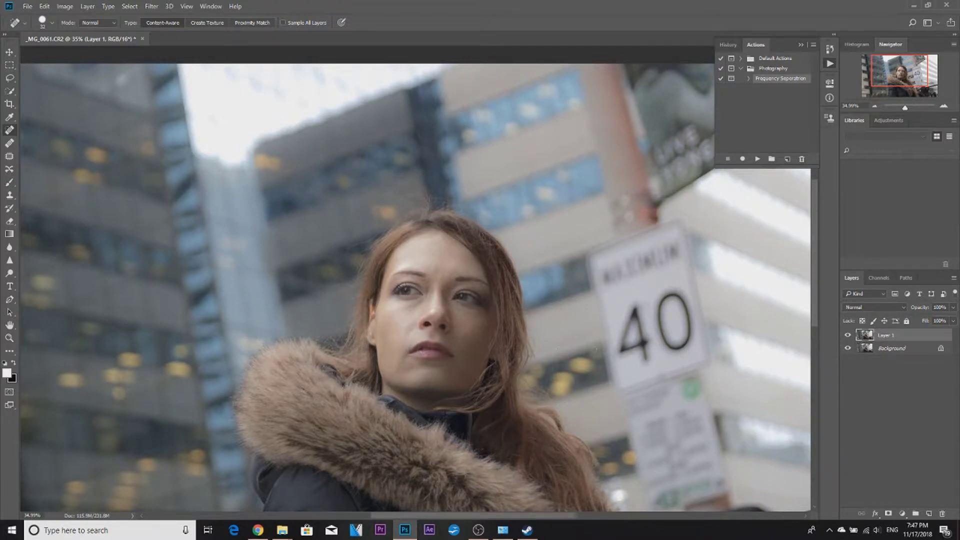
left_click(848, 335)
left_click_drag(816, 242, 814, 260)
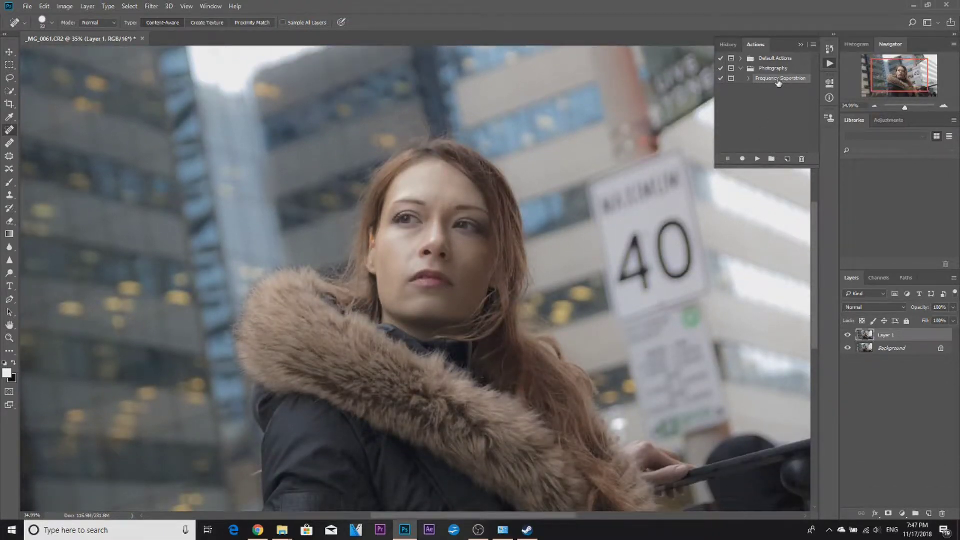
Run the Frequency Separation action, checking the skin in the Dust & Scratches preview before accepting the filter.
left_click(758, 159)
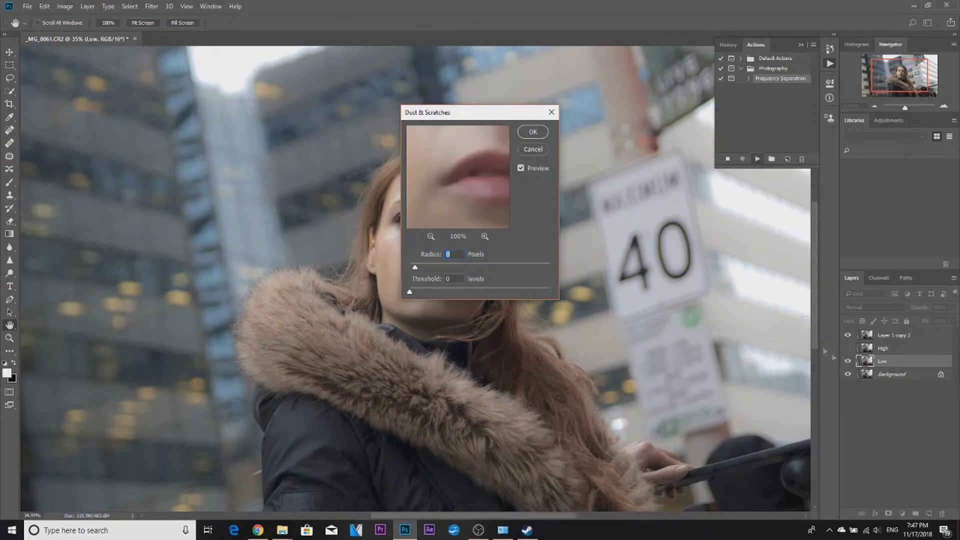
left_click_drag(461, 164, 459, 198)
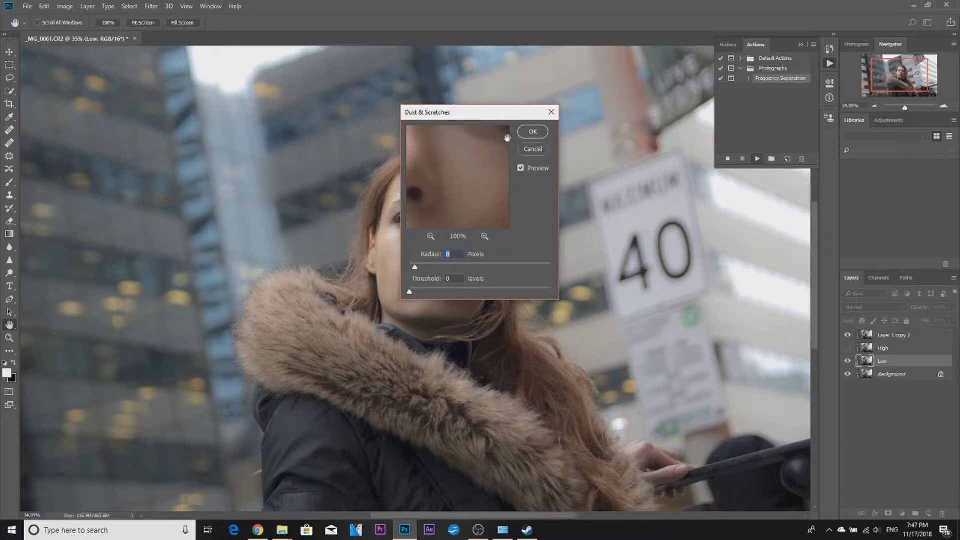
left_click_drag(482, 182, 450, 193)
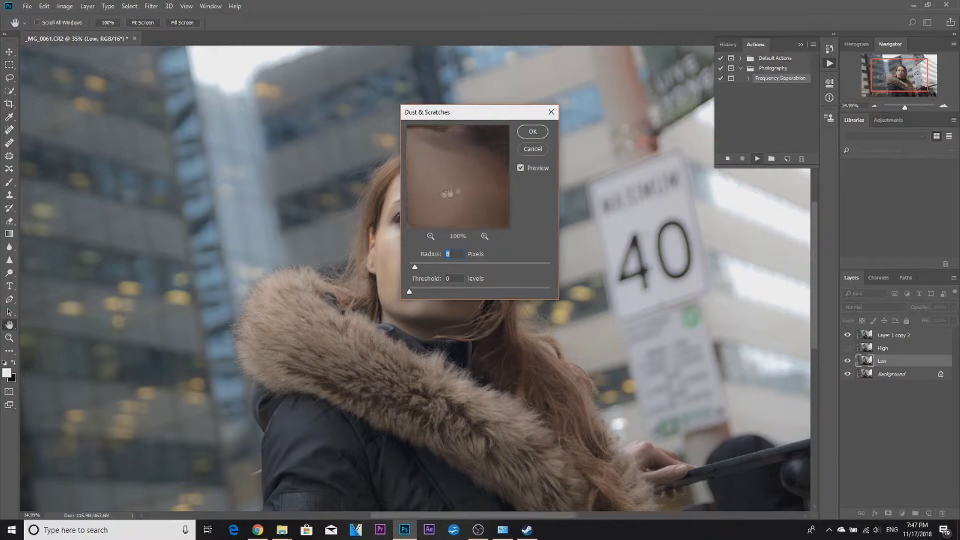
left_click(535, 132)
key("j")
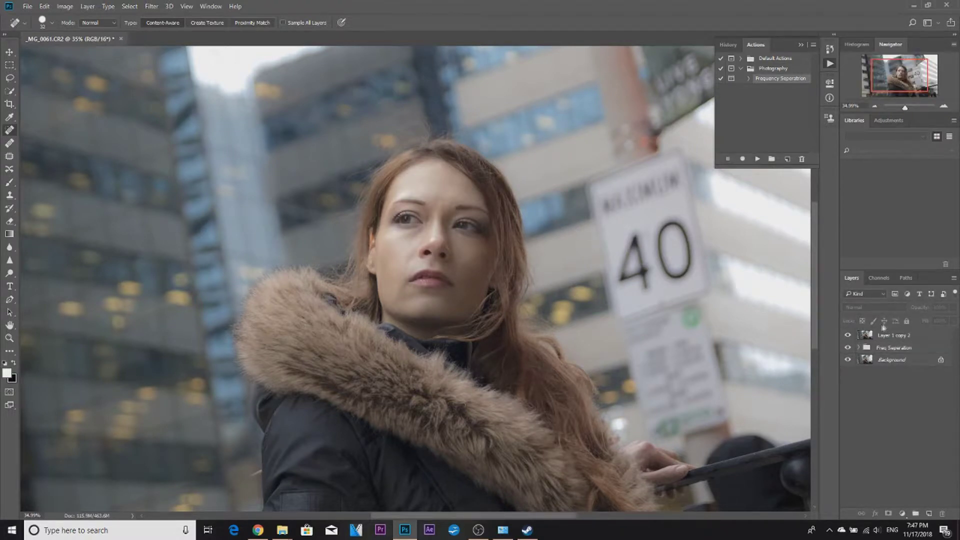
Move the Freq Seperation group above Layer 1 copy 2, then select its Low layer with High hidden.
left_click_drag(876, 350, 875, 332)
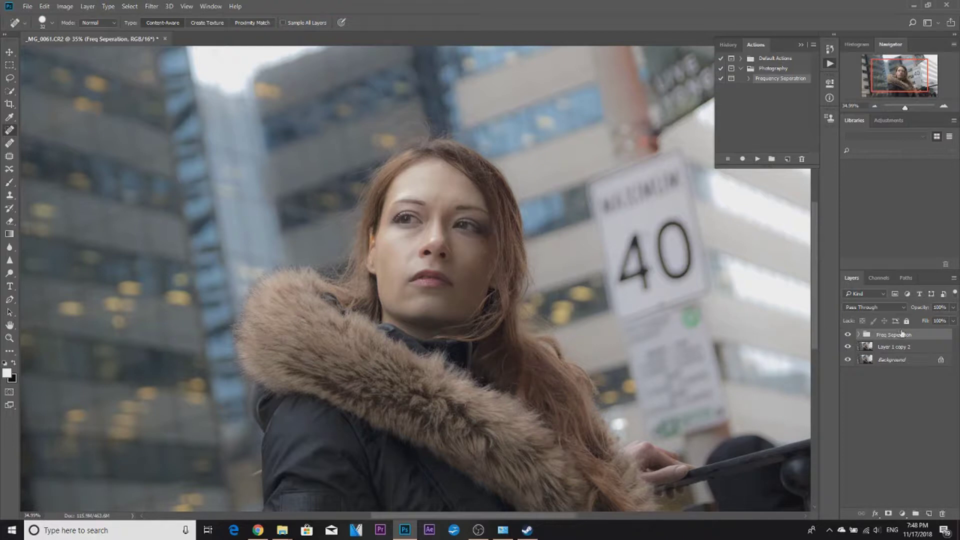
left_click(861, 335)
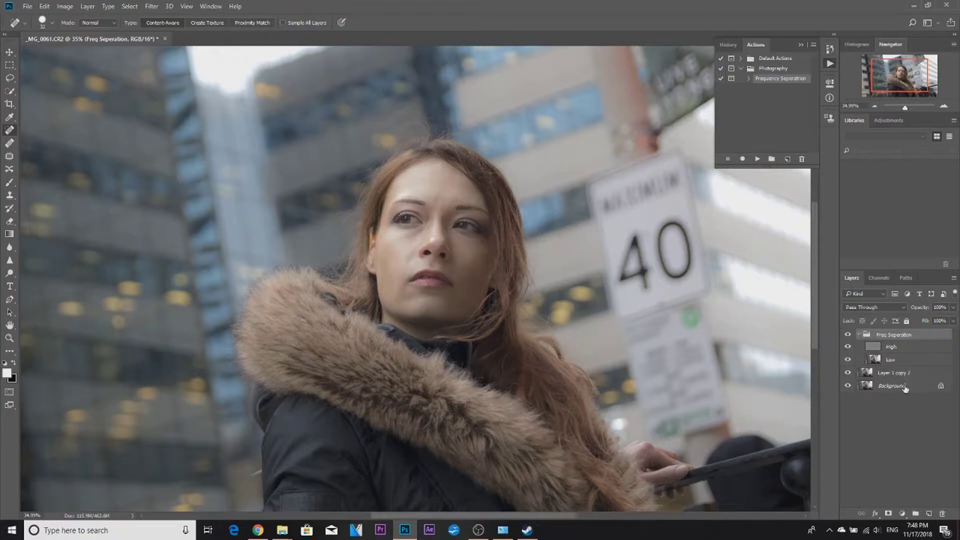
left_click(872, 359)
left_click(847, 347)
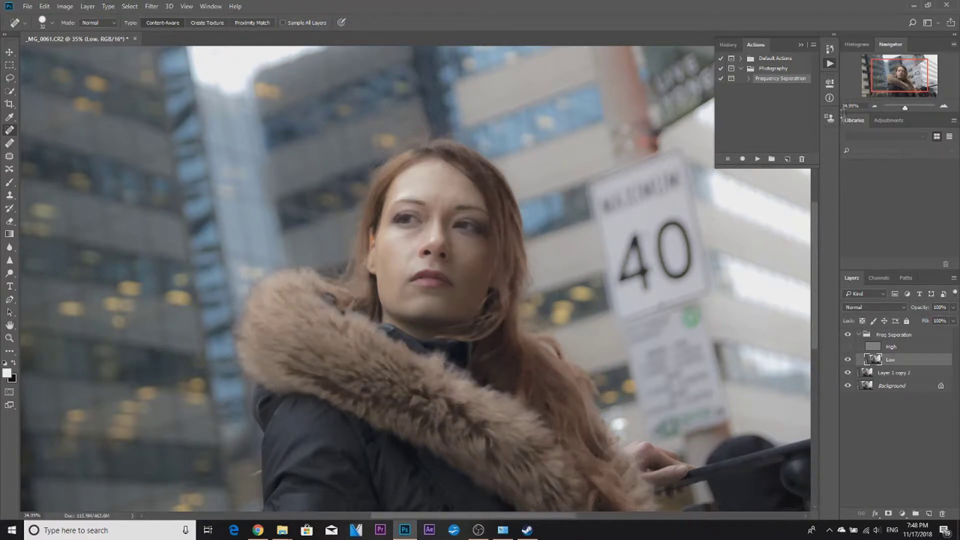
Outline skin patches on the forehead and lit cheek of the Low layer with the Lasso, clearing the selection at the end.
left_click_drag(906, 110, 909, 110)
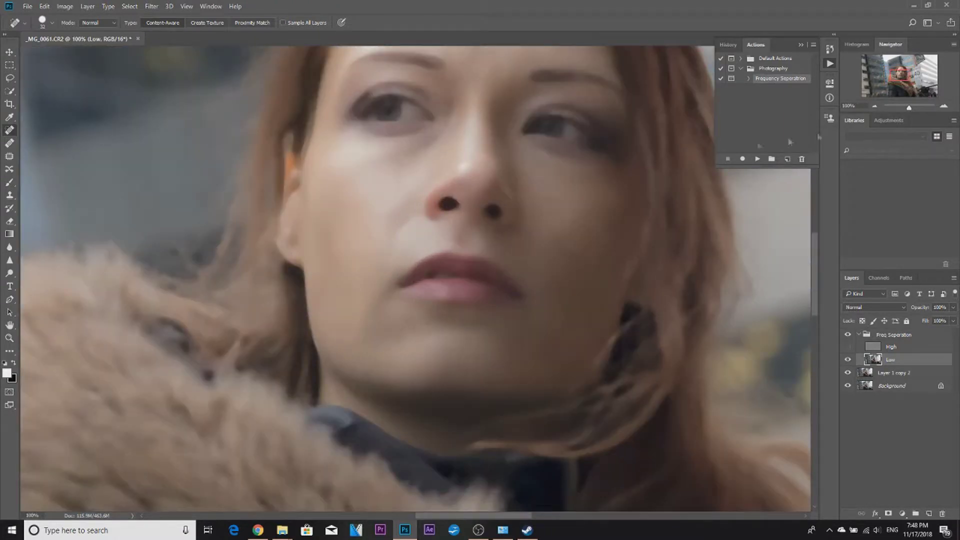
key("ctrl+1")
scroll(476, 200, "up", 2)
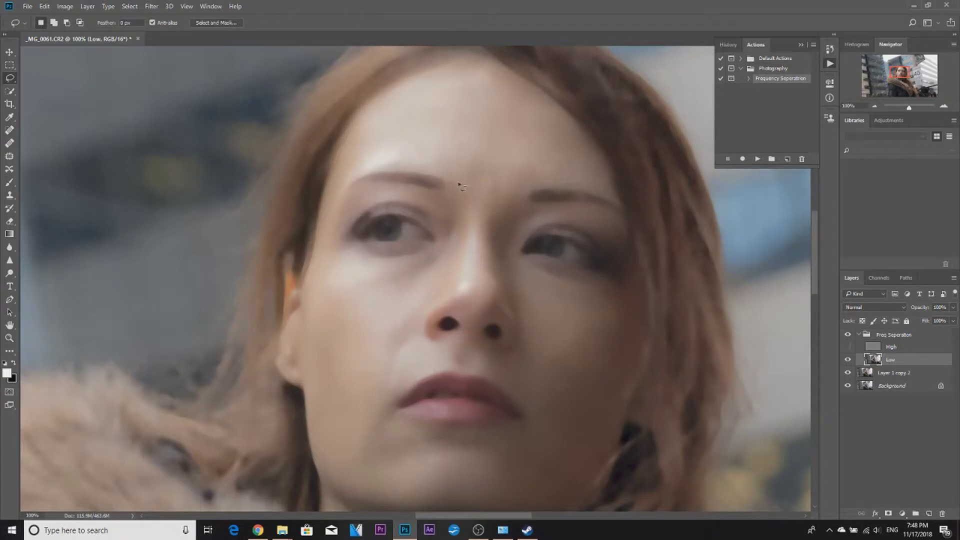
mouse_move(389, 110)
left_mouse_down()
mouse_move(466, 85)
mouse_move(528, 119)
mouse_move(562, 168)
mouse_move(369, 149)
mouse_move(375, 125)
mouse_move(405, 109)
left_mouse_up()
scroll(380, 240, "down", 3)
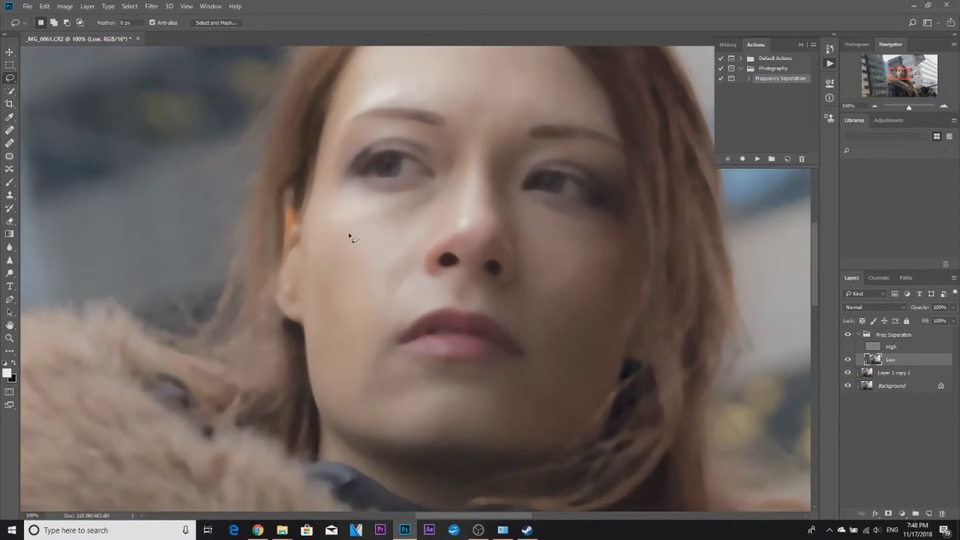
mouse_move(348, 229)
left_mouse_down()
mouse_move(395, 217)
mouse_move(382, 270)
left_mouse_up()
mouse_move(351, 315)
left_mouse_down()
mouse_move(331, 312)
mouse_move(321, 279)
mouse_move(350, 228)
left_mouse_up()
scroll(406, 252, "down", 1)
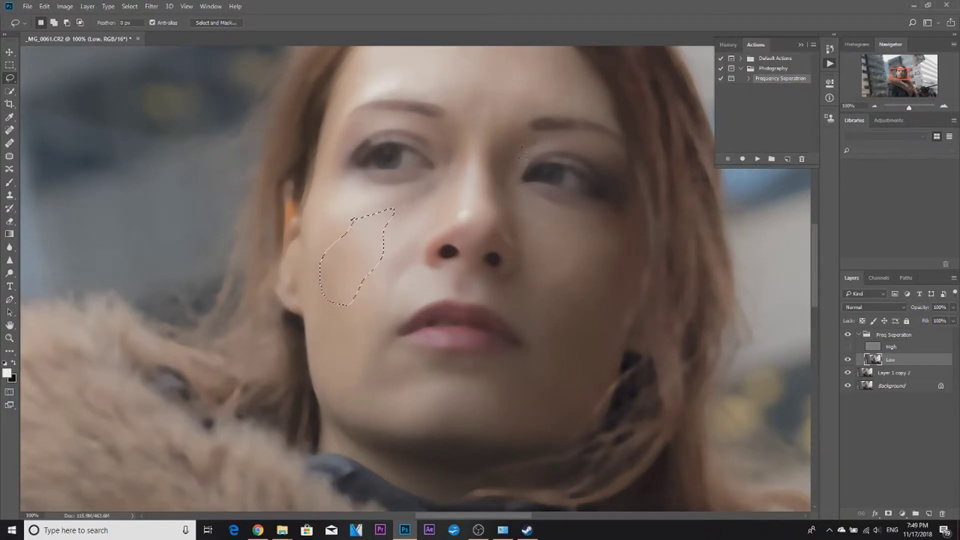
key("ctrl+d")
Outline the lit jaw beside the chin and the shaded cheek on the Low layer with the Lasso, deselecting after each.
scroll(430, 385, "down", 3)
mouse_move(405, 372)
left_mouse_down()
mouse_move(471, 354)
mouse_move(487, 368)
mouse_move(485, 385)
mouse_move(429, 382)
mouse_move(400, 395)
mouse_move(372, 396)
mouse_move(332, 372)
left_mouse_up()
left_click_drag(410, 371, 411, 373)
key("ctrl+d")
mouse_move(585, 220)
left_mouse_down()
mouse_move(542, 258)
mouse_move(551, 331)
mouse_move(572, 341)
mouse_move(585, 322)
mouse_move(589, 277)
mouse_move(607, 261)
mouse_move(606, 234)
mouse_move(585, 226)
left_mouse_up()
key("ctrl+d")
Lasso the outer edge of the forehead beside the hairline on the lit side, then deselect it.
scroll(566, 216, "up", 3)
scroll(566, 216, "up", 2)
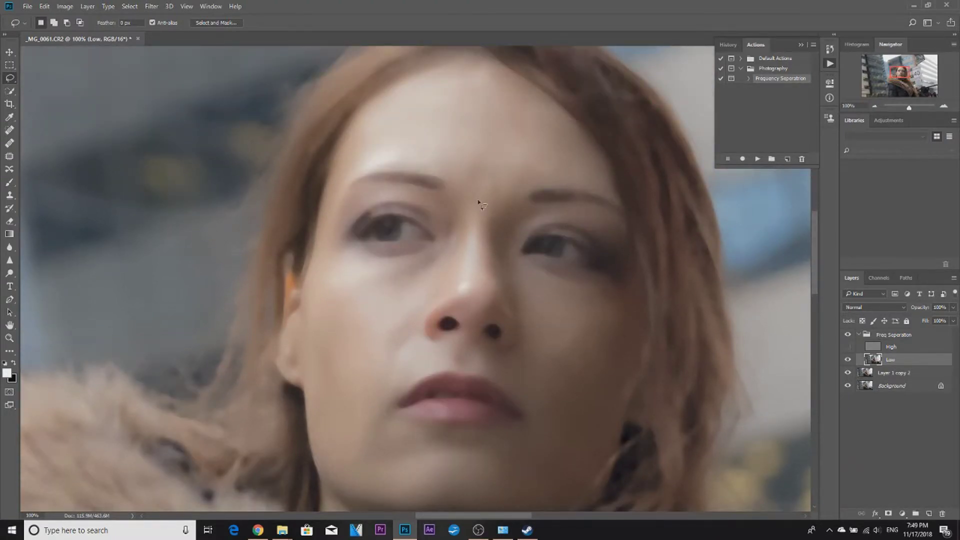
mouse_move(375, 147)
left_mouse_down()
mouse_move(330, 209)
mouse_move(338, 159)
mouse_move(352, 135)
mouse_move(374, 147)
left_mouse_up()
scroll(443, 173, "down", 5)
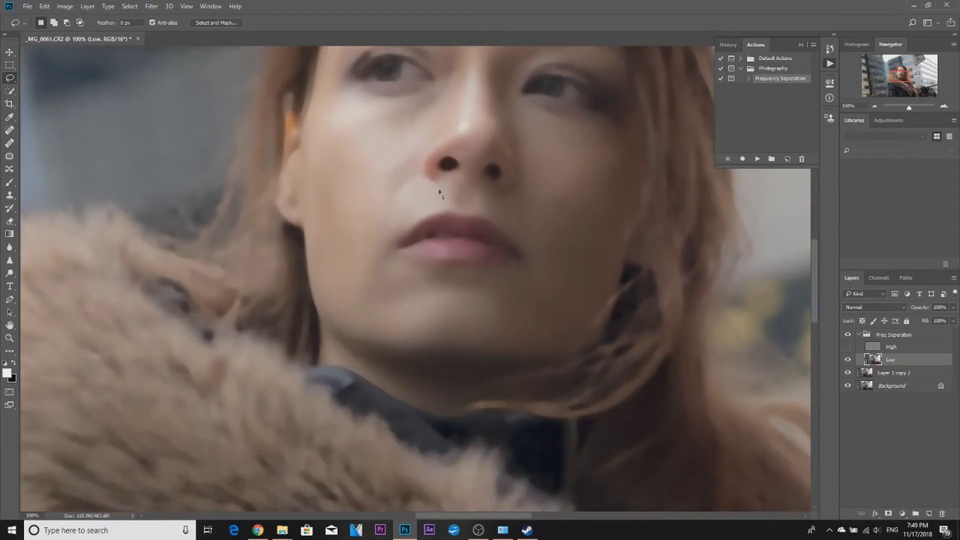
scroll(430, 196, "up", 5)
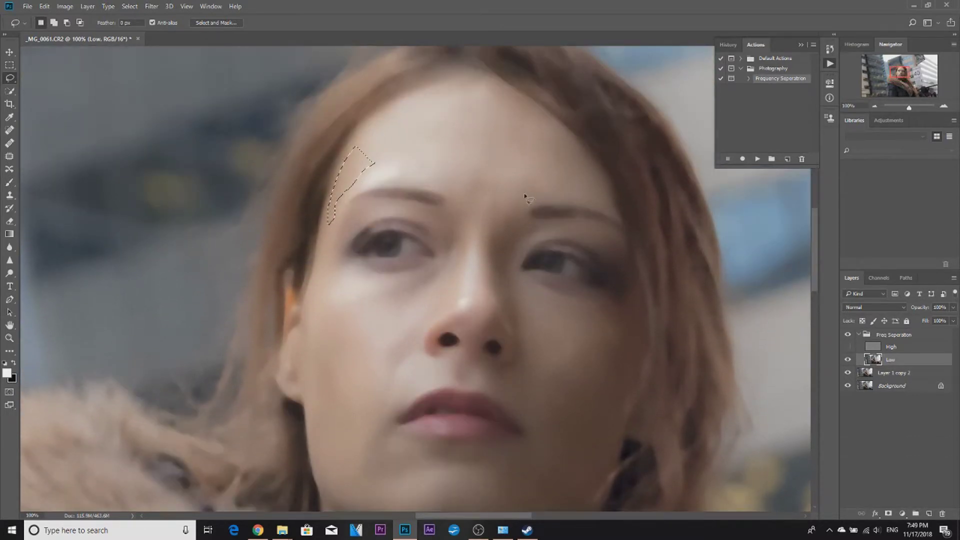
key("ctrl+d")
scroll(494, 212, "down", 2)
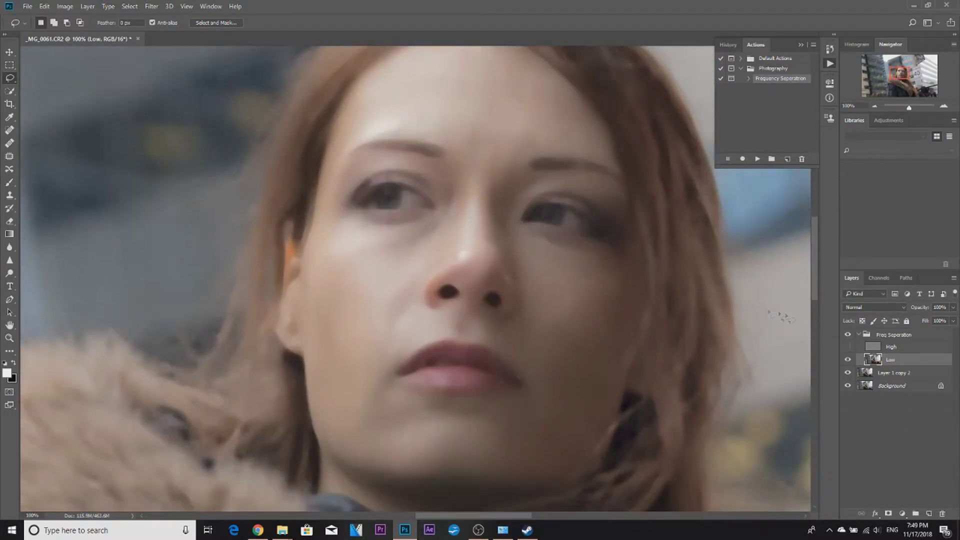
Show the High layer again and collapse the Freq Seperation group.
left_click(847, 346)
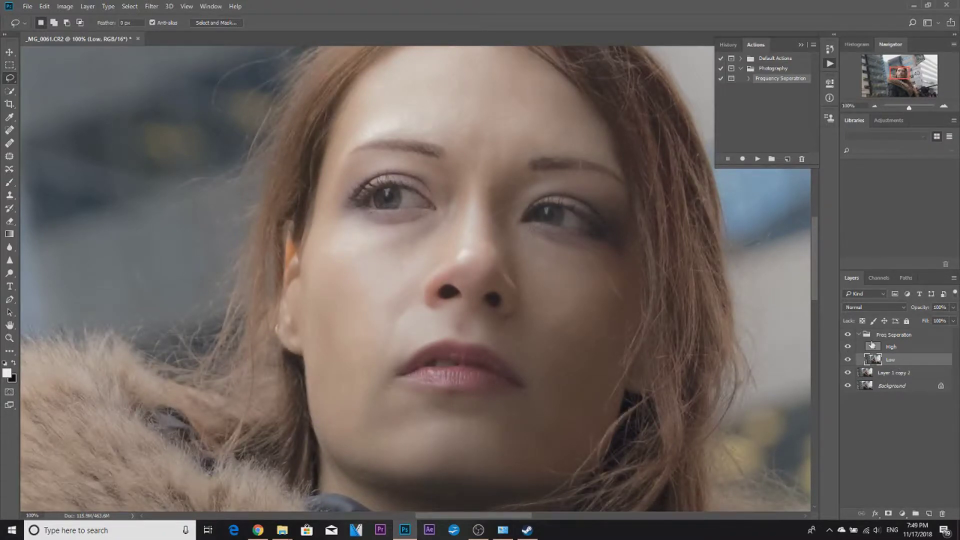
left_click(859, 335)
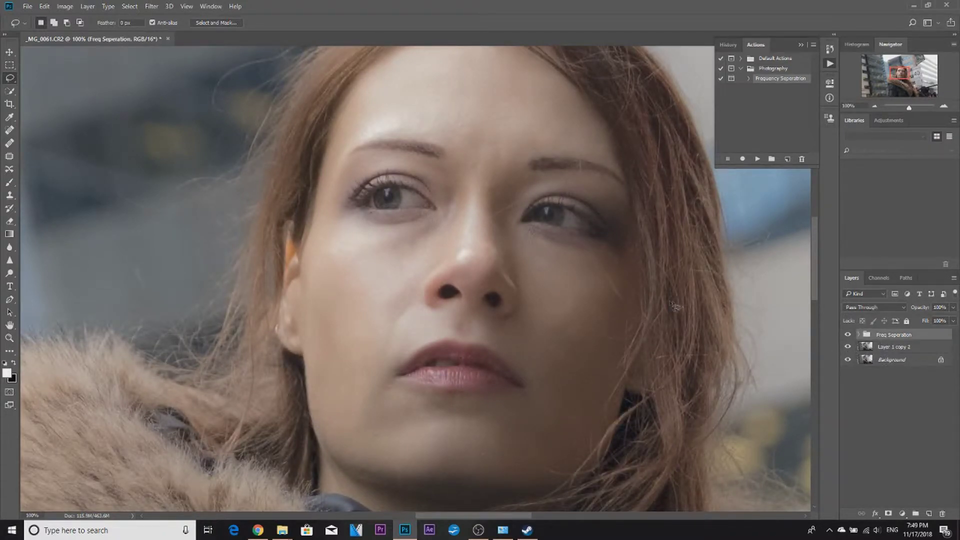
scroll(570, 261, "up", 2)
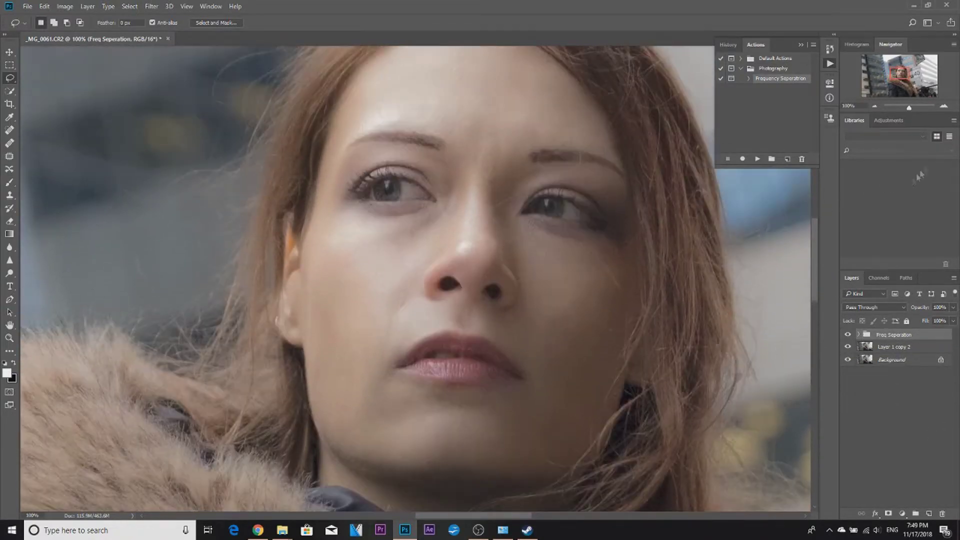
Compare the whole portrait with and without the Freq Seperation group.
left_click_drag(909, 107, 906, 110)
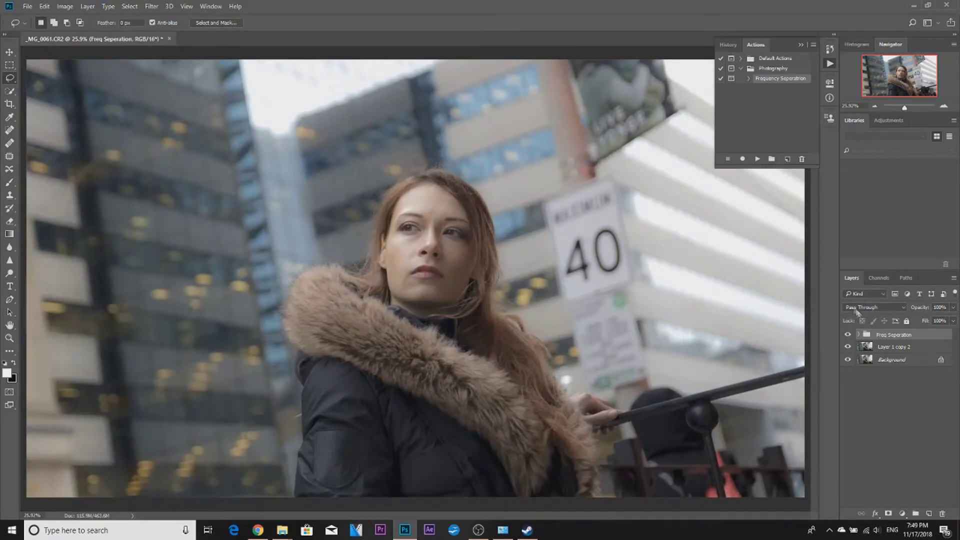
left_click(847, 334)
left_click(848, 337)
left_click(848, 336)
left_click(848, 337)
key("ctrl+alt+shift+f")
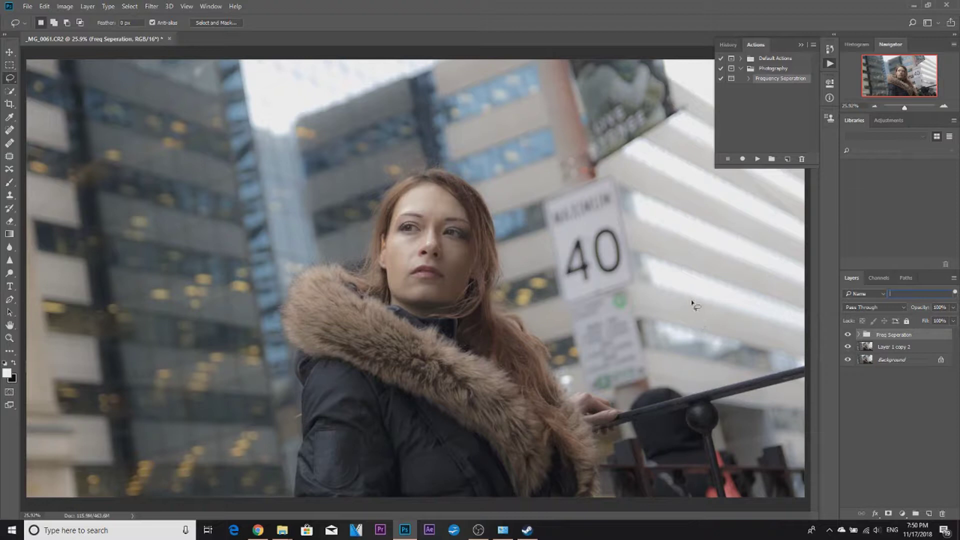
key("alt+bracketleft")
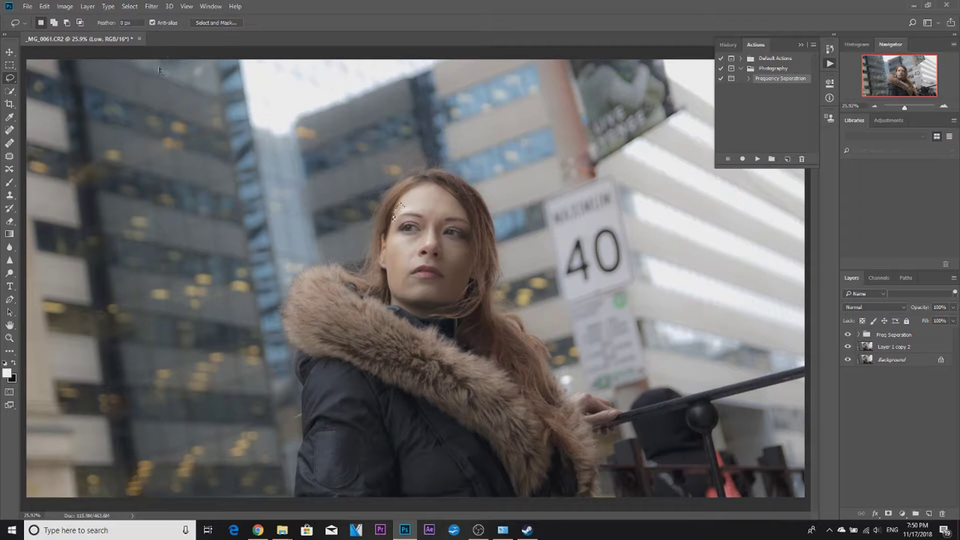
key("ctrl+d")
key("alt+bracketright")
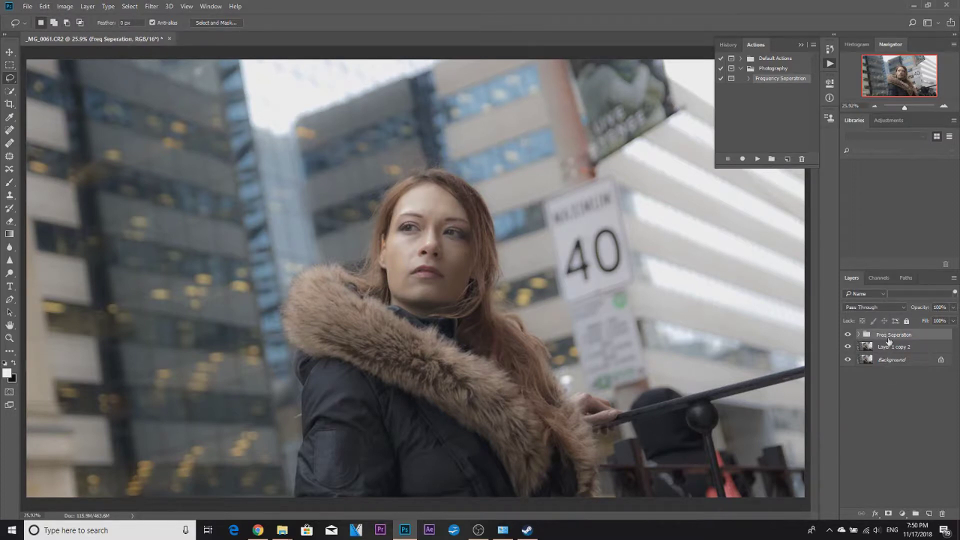
Stamp the visible layers into a new layer above Low, move it above the Freq Seperation group and collapse the group.
left_click(859, 335)
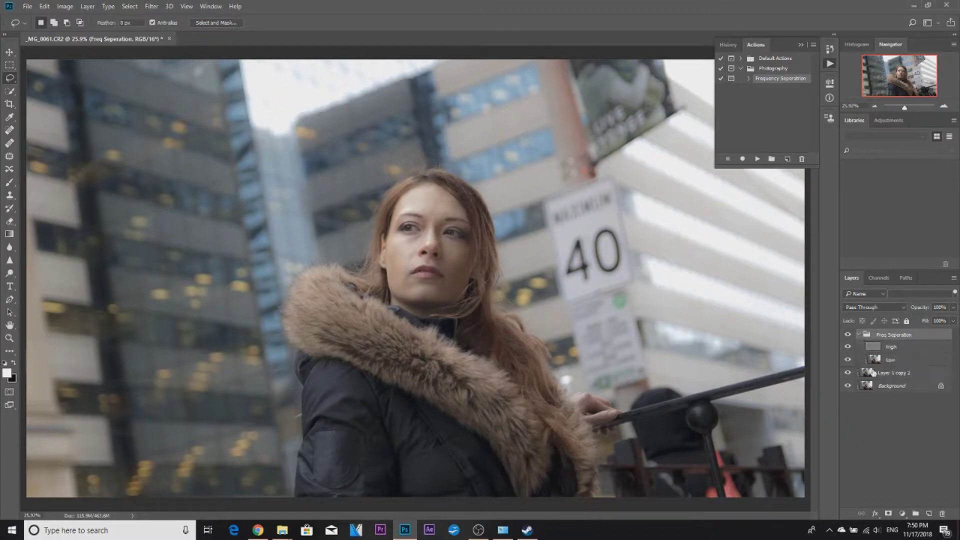
left_click(887, 361)
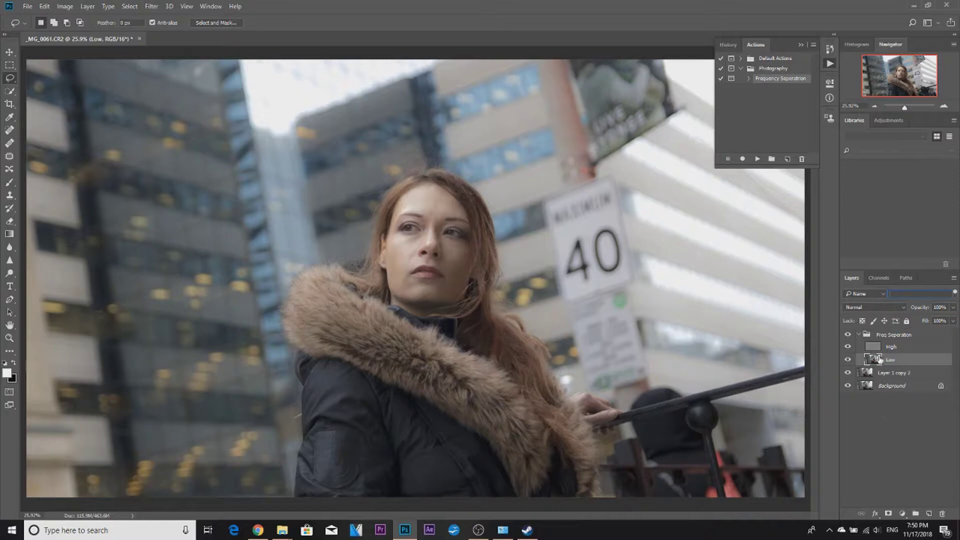
left_click_drag(880, 363, 892, 352)
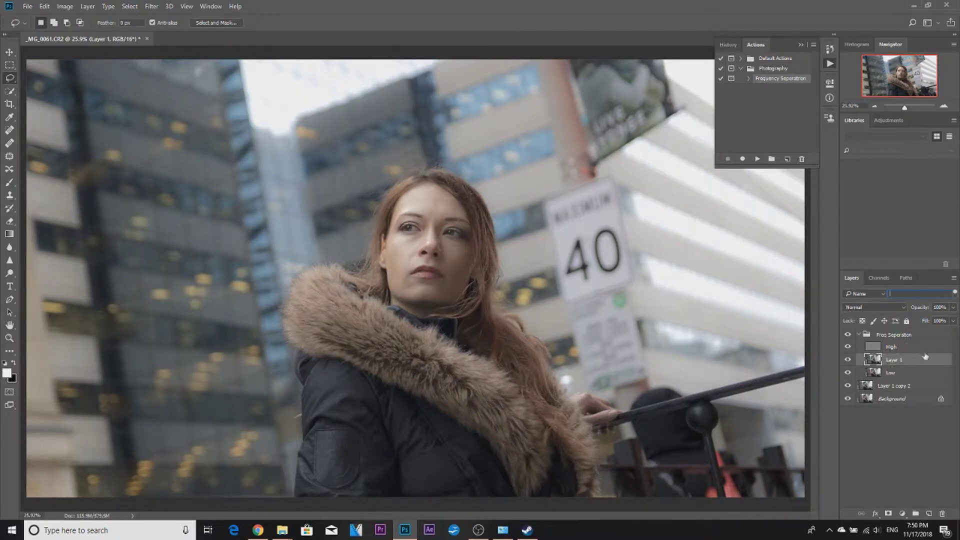
mouse_move(879, 364)
left_mouse_down()
mouse_move(879, 331)
mouse_move(889, 355)
left_mouse_up()
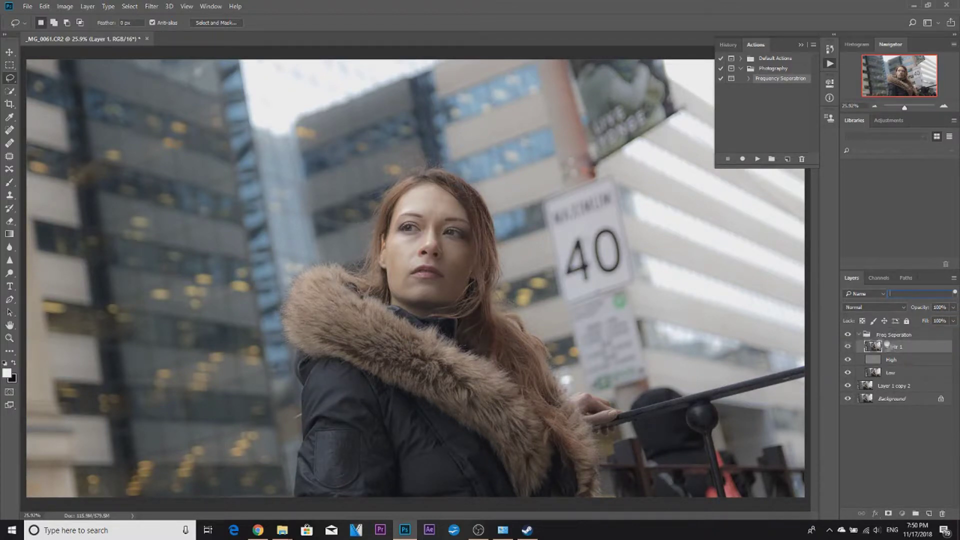
left_click_drag(887, 352, 856, 329)
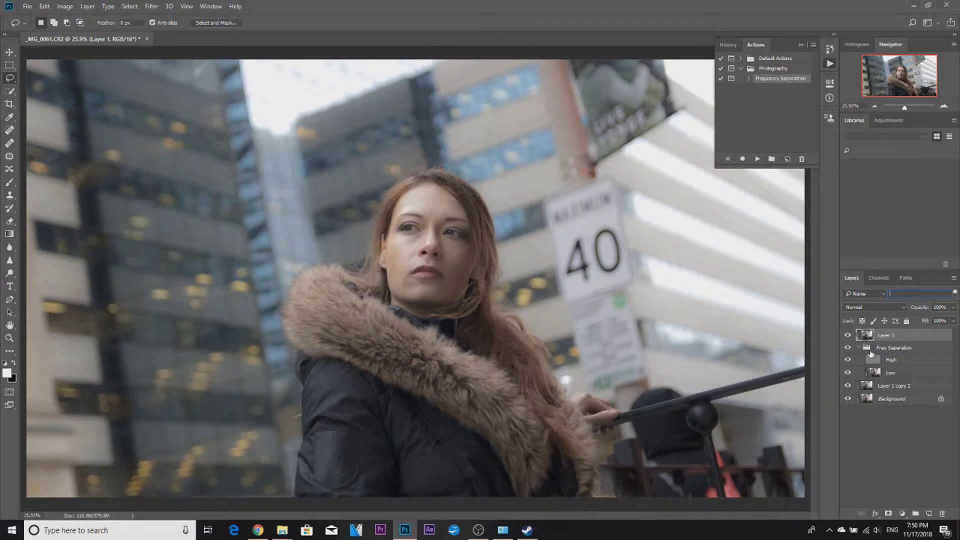
left_click(864, 349)
left_click(859, 349)
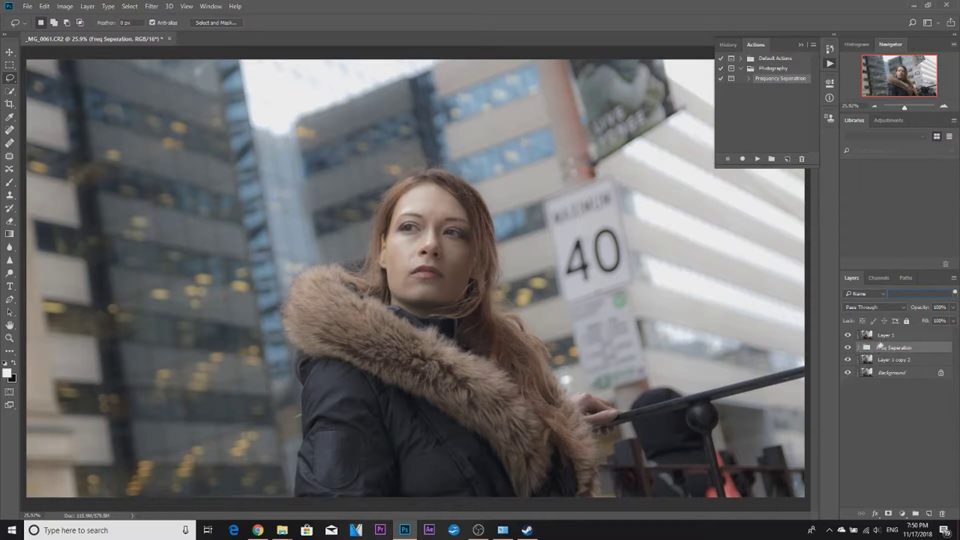
left_click(881, 338)
left_click(881, 352)
left_click(886, 374, "shift")
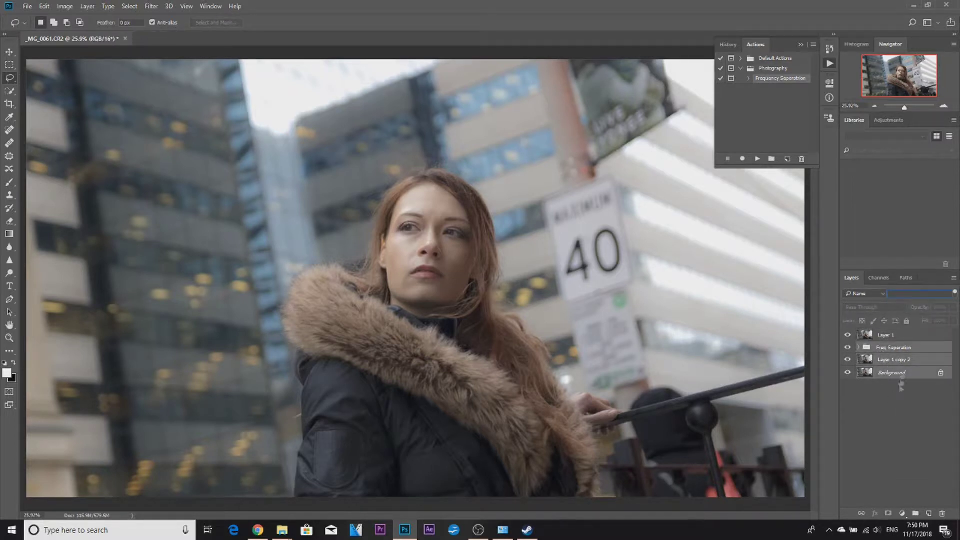
left_click(881, 356)
left_click(880, 350)
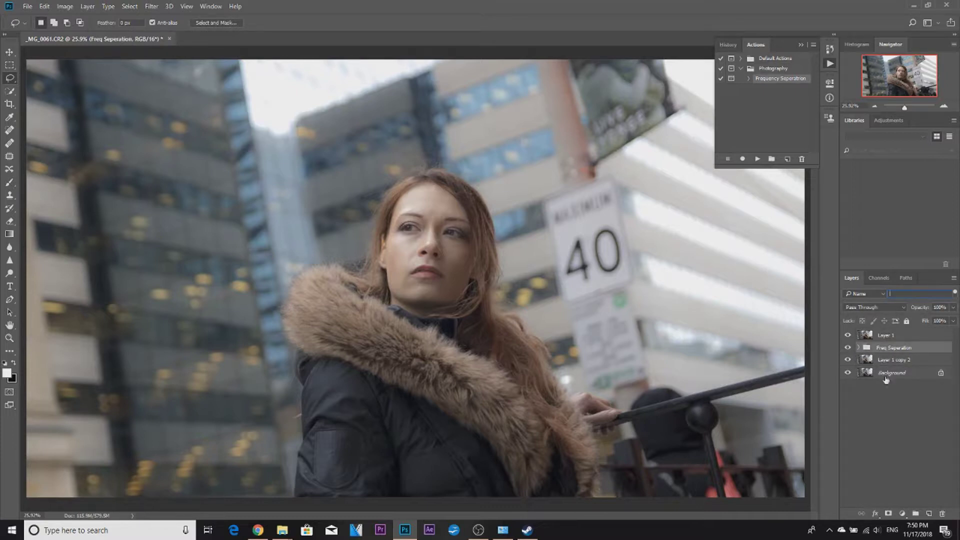
Rename the merged layer above the Freq Seperation group as Altogether.
left_click(885, 338)
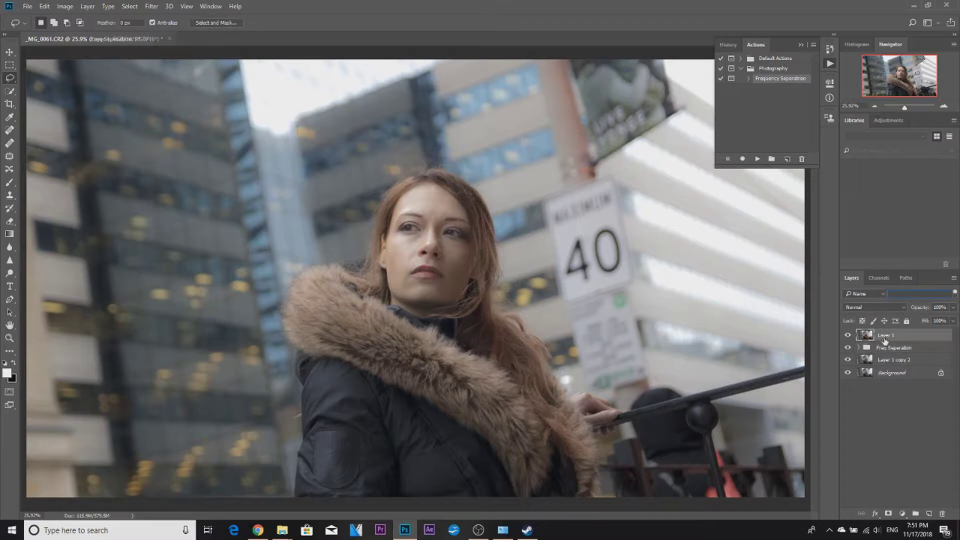
double_click(887, 338)
key("BackSpace")
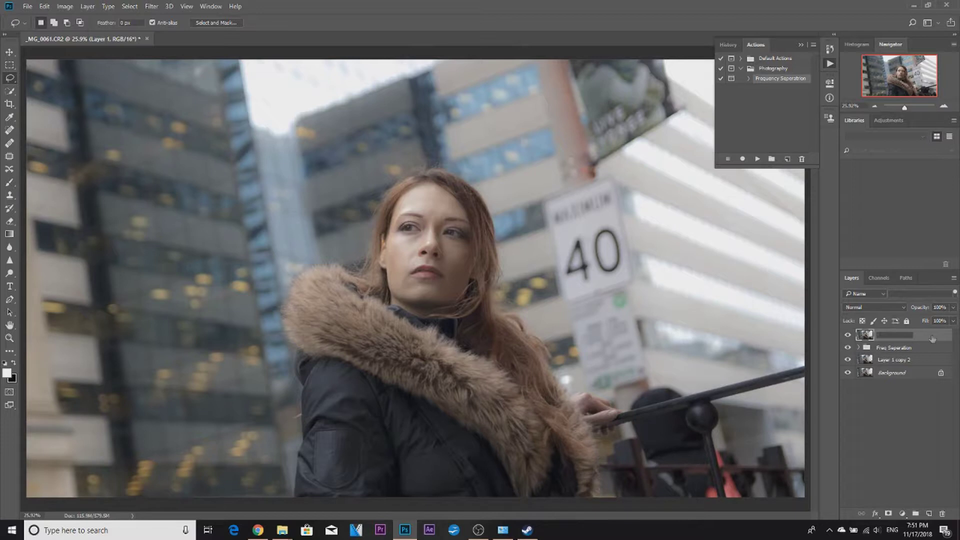
type("Altogether")
left_click(887, 412)
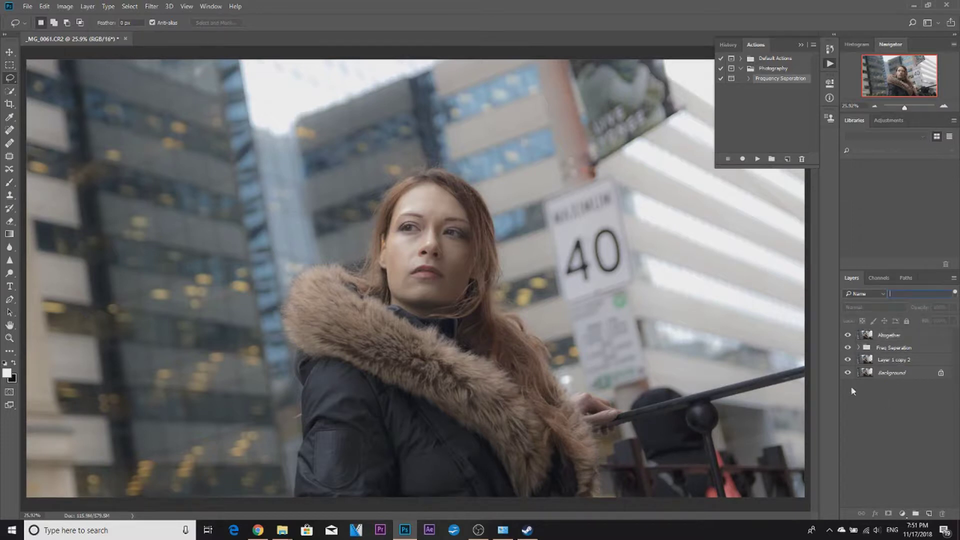
Add a Curves adjustment layer with default options directly above the Altogether layer.
left_click(876, 339)
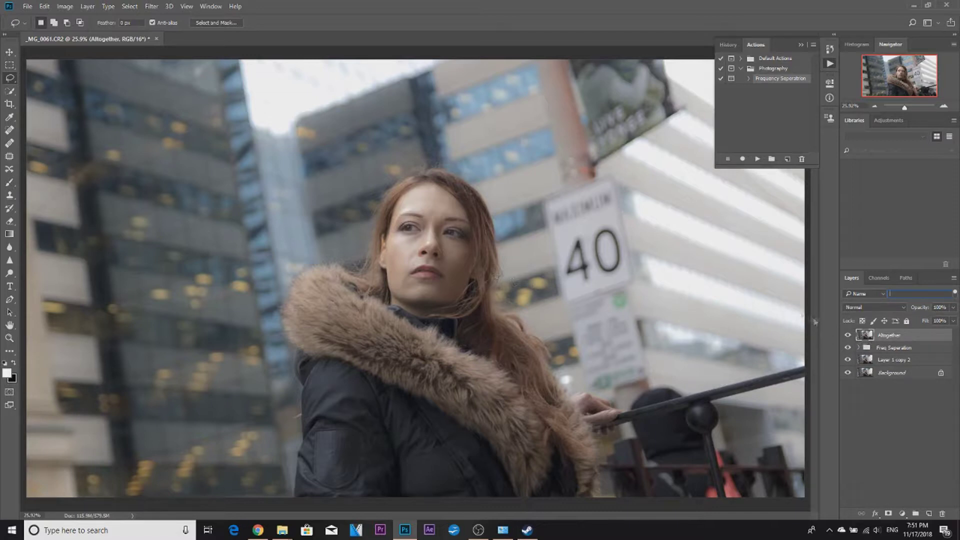
left_click(847, 359)
left_click(848, 338)
left_click(45, 6)
left_click(87, 7)
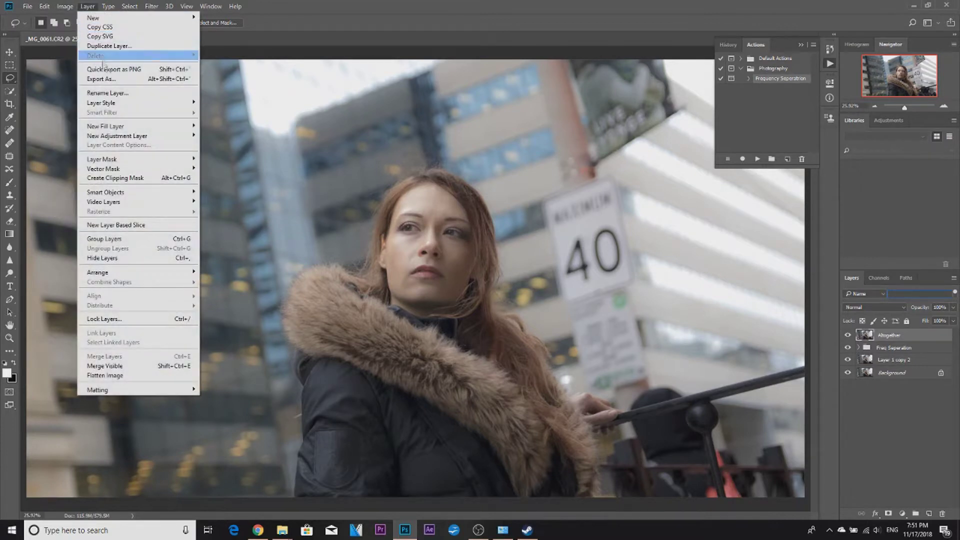
mouse_move(129, 136)
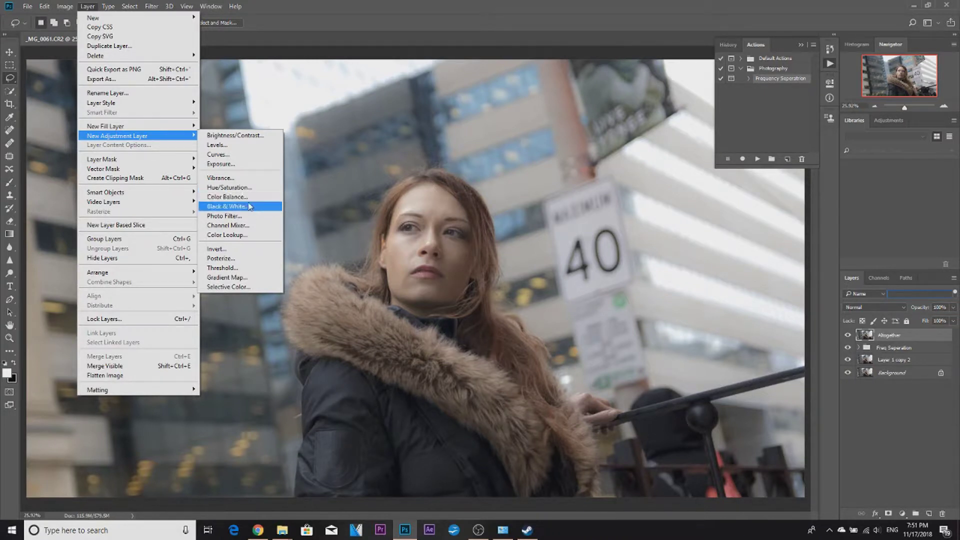
left_click(219, 155)
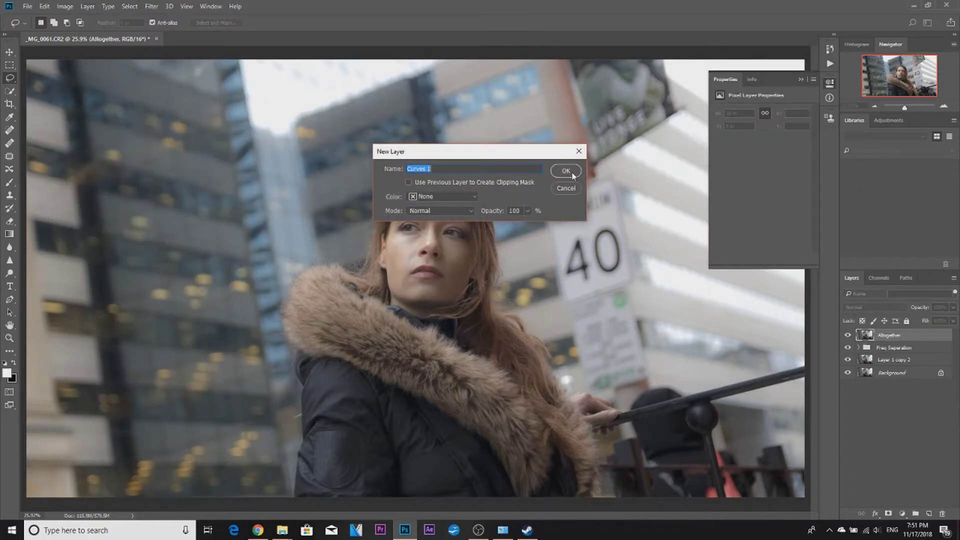
left_click(567, 171)
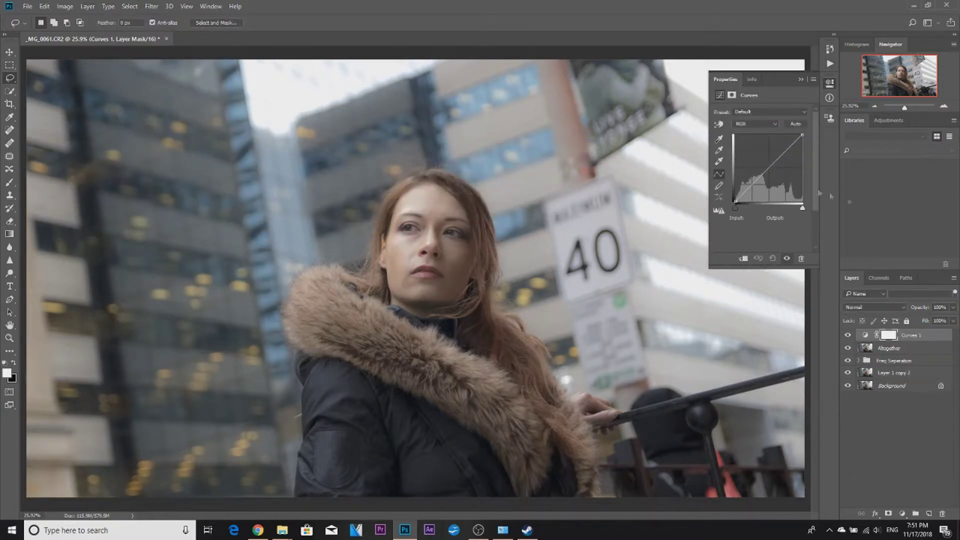
Add shadow, midtone and highlight points to the RGB curve, darkening the shadows and midtones and placing the highlight at about input 190, output 189.
left_click(752, 188)
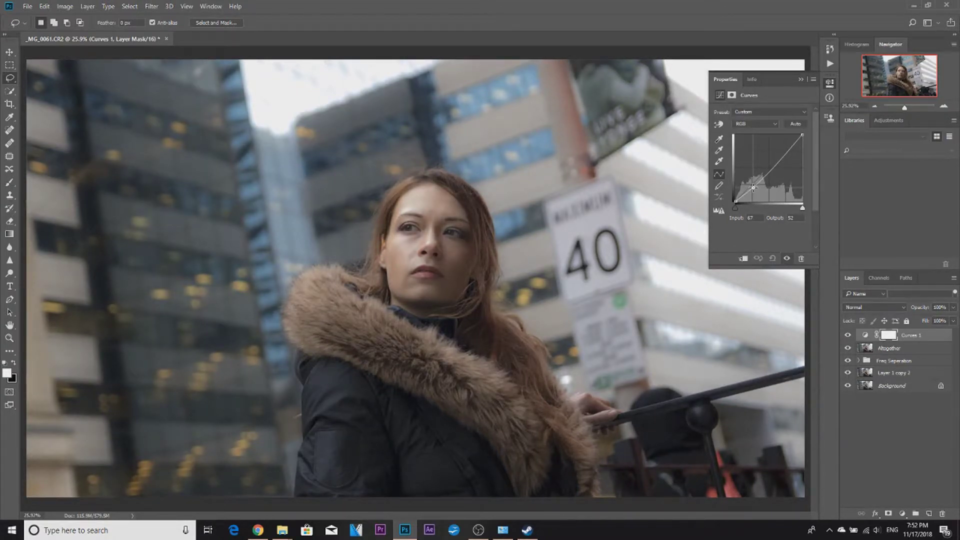
left_click_drag(752, 188, 753, 188)
left_click(768, 166)
left_click_drag(768, 166, 771, 171)
left_click(786, 156)
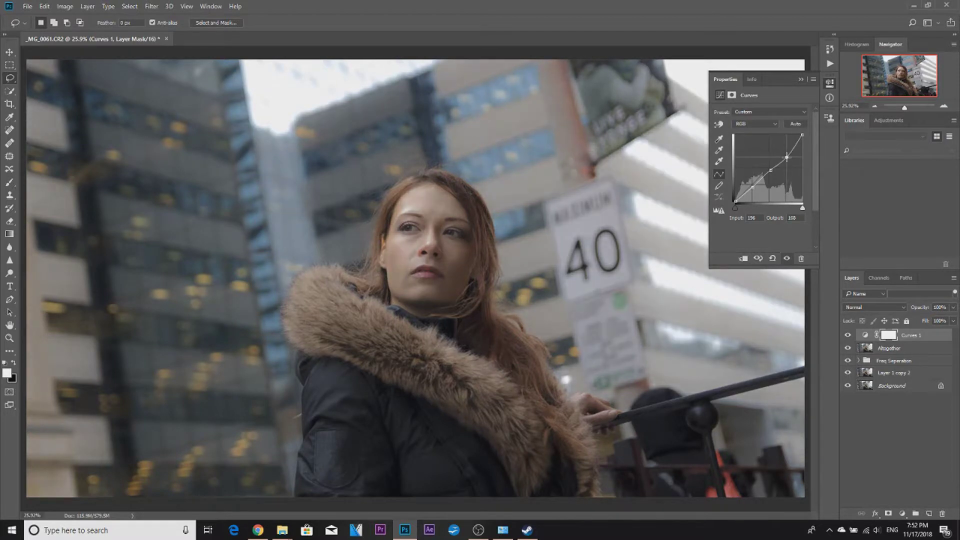
left_click_drag(786, 156, 785, 151)
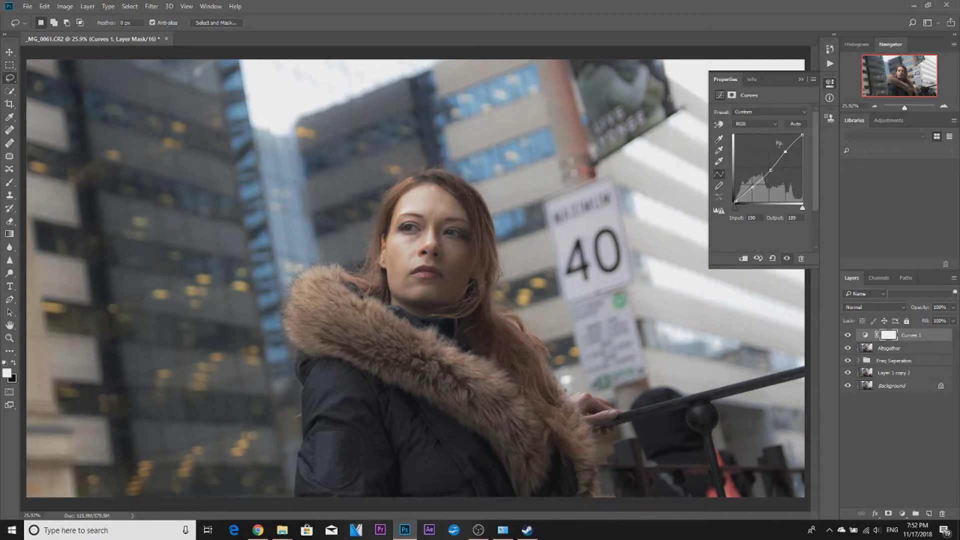
Refine the RGB curve by lowering the highlight point, raising the midtone to about input 134, output 131, and lifting the shadow point slightly.
left_click_drag(786, 151, 789, 152)
left_click(768, 170)
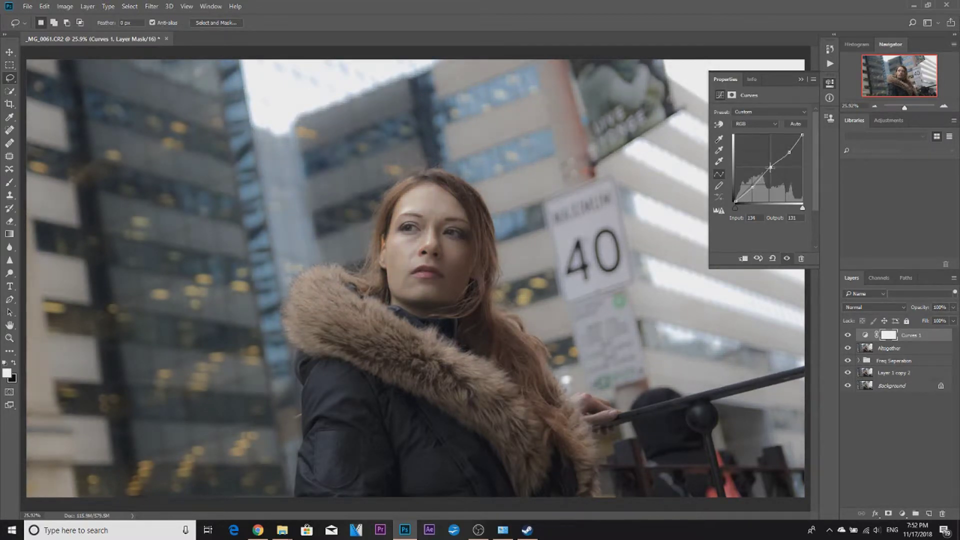
left_click_drag(768, 170, 771, 168)
left_click(754, 188)
left_click_drag(753, 187, 754, 186)
left_click(802, 79)
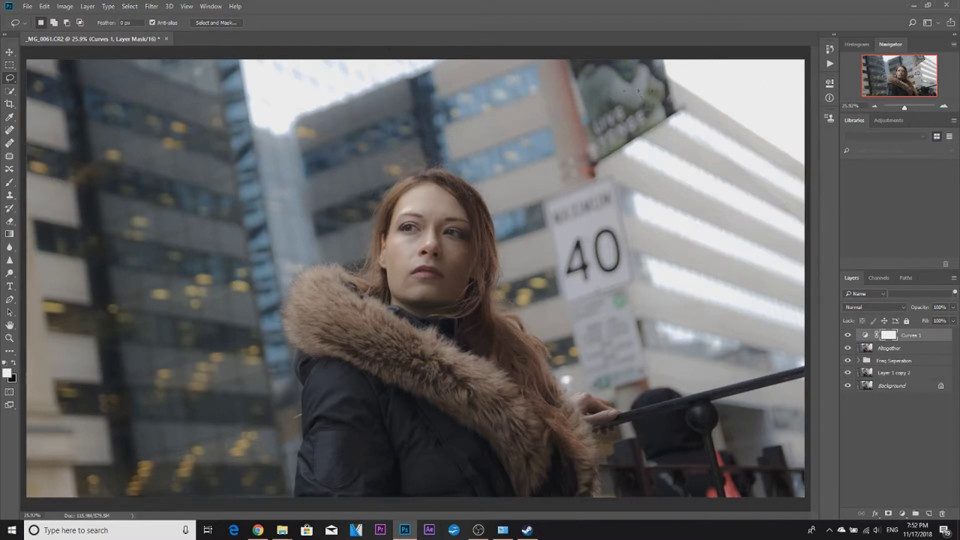
Add a Black & White adjustment layer with default options above the Curves layer.
left_click(88, 6)
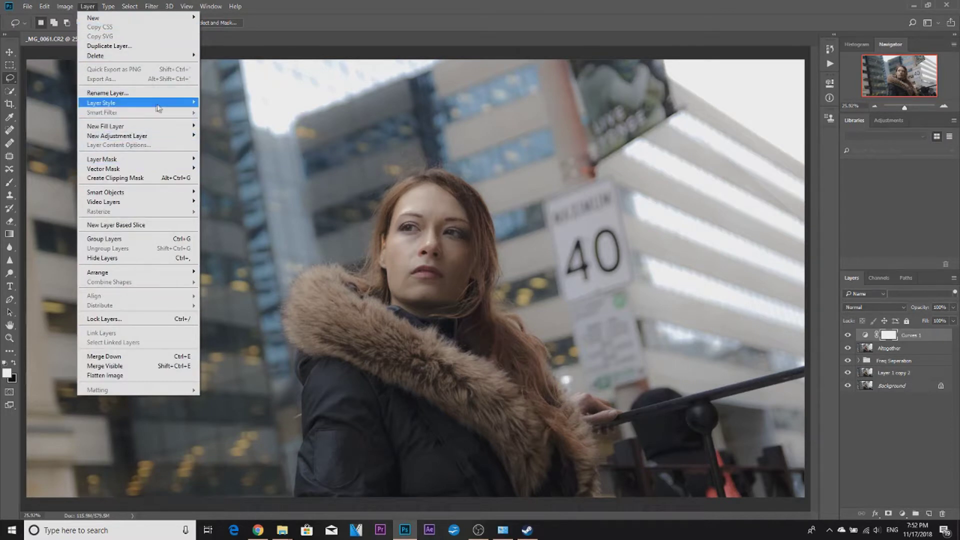
mouse_move(156, 127)
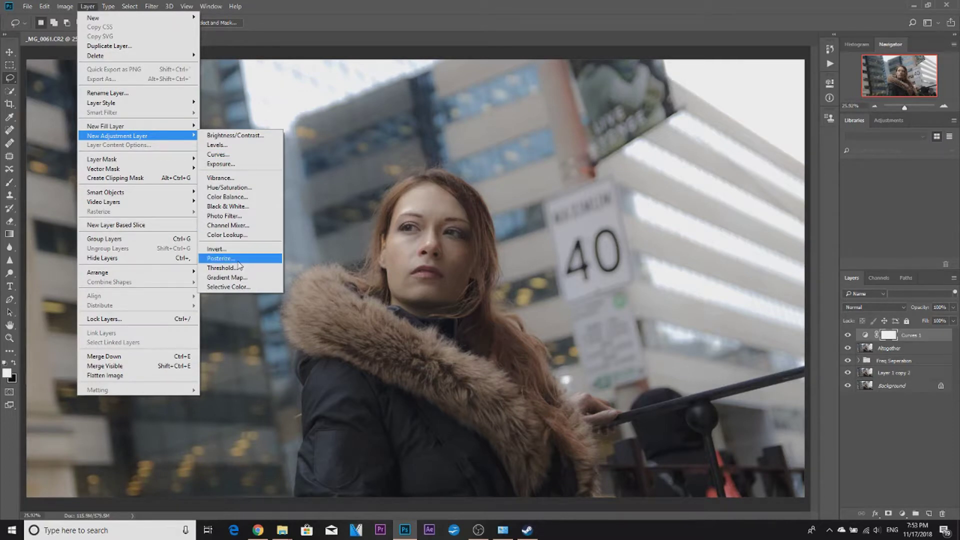
left_click(251, 208)
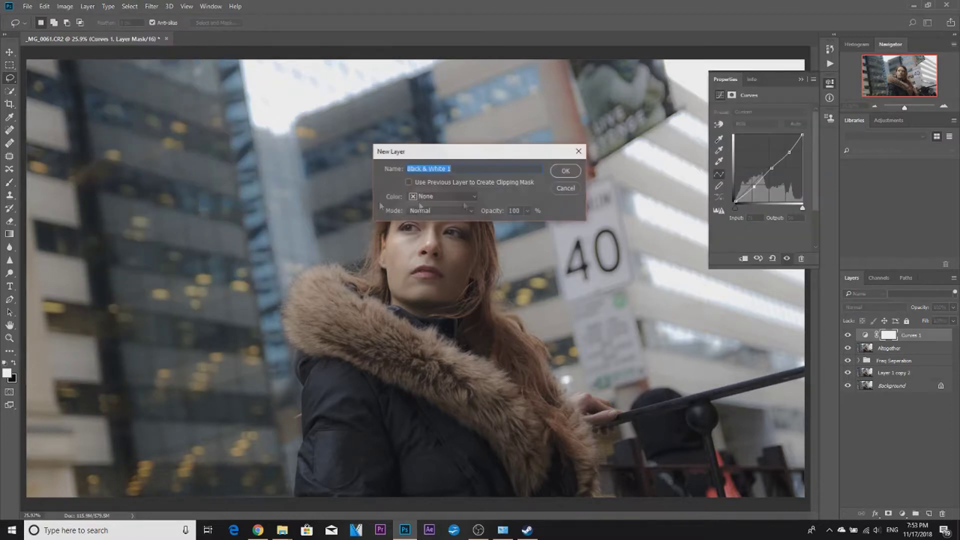
left_click(574, 171)
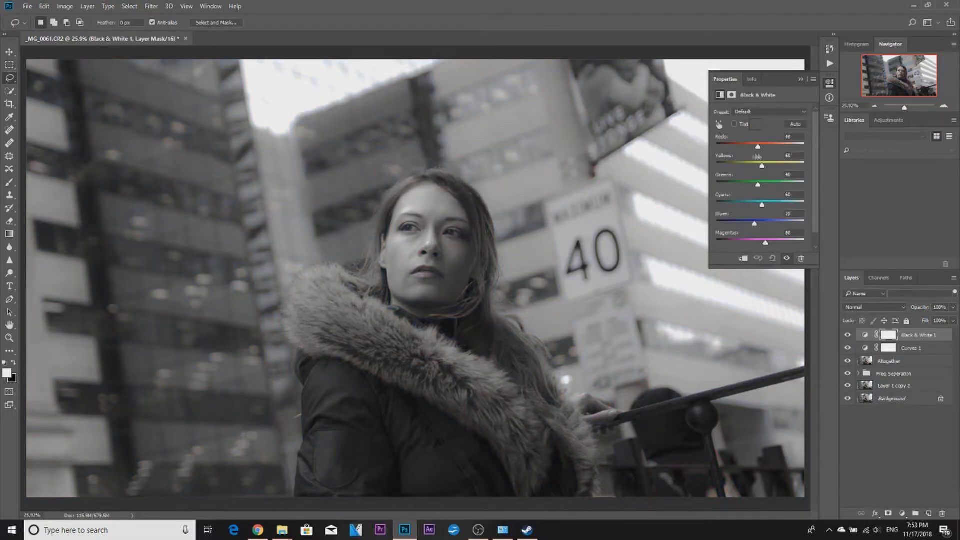
Turn on the tint for the Black & White adjustment and set its layer's blend mode to Luminosity.
left_click(734, 124)
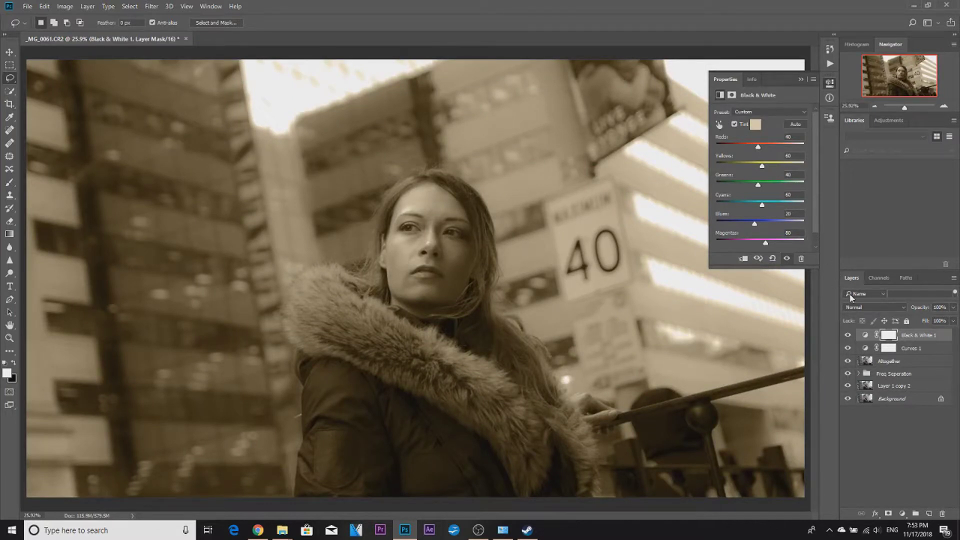
left_click(880, 307)
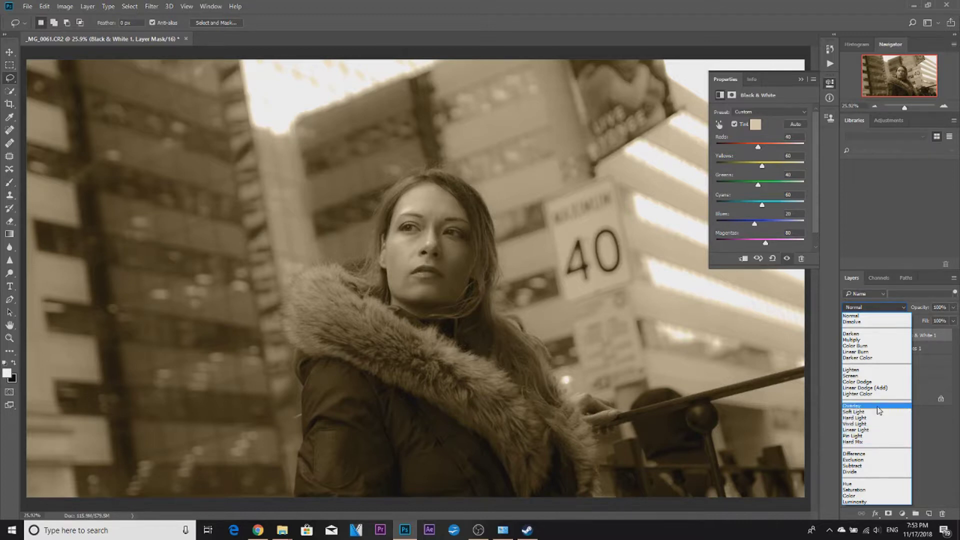
left_click(874, 502)
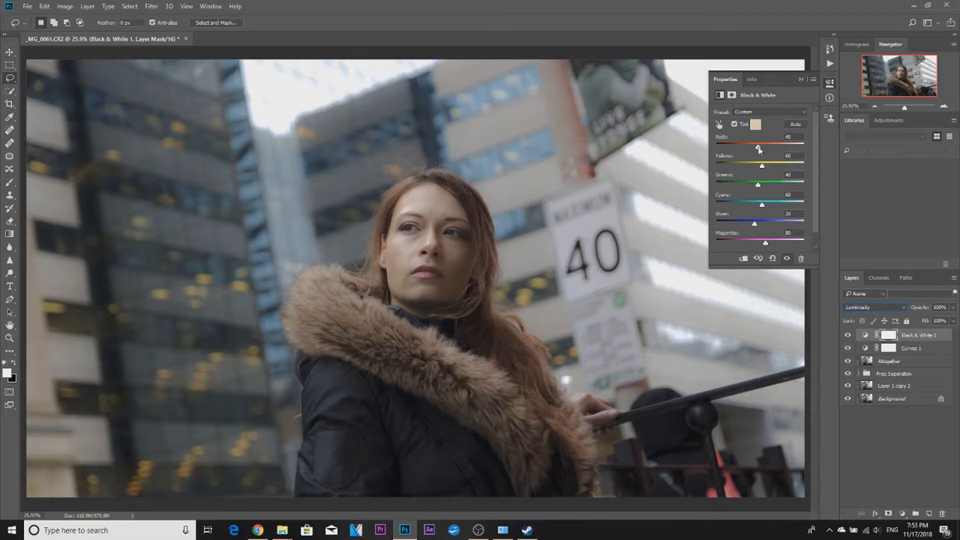
Set the Black & White adjustment's Reds to -10 and its Yellows to 47.
mouse_move(759, 149)
left_mouse_down()
mouse_move(771, 149)
mouse_move(752, 152)
left_mouse_up()
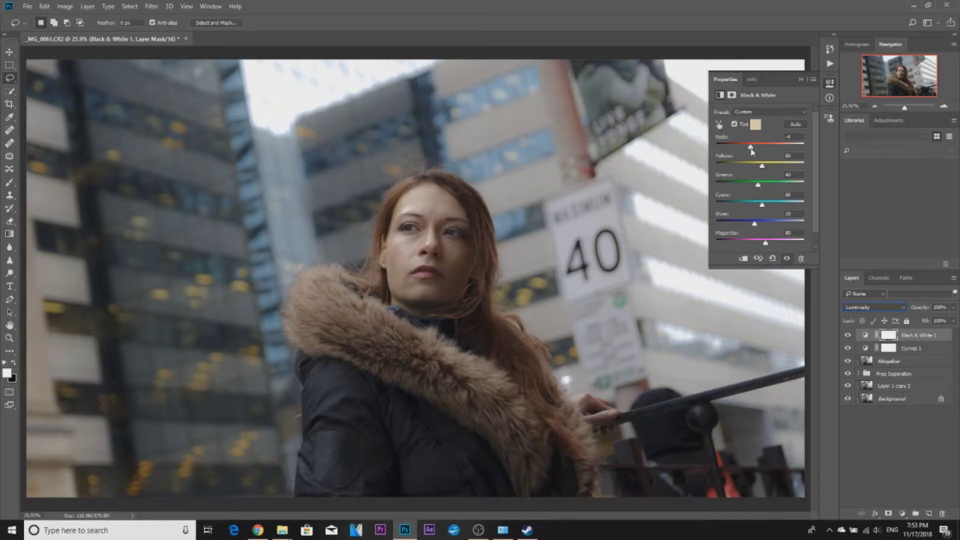
mouse_move(753, 152)
left_mouse_down()
mouse_move(690, 158)
mouse_move(750, 154)
left_mouse_up()
left_click_drag(754, 155, 751, 154)
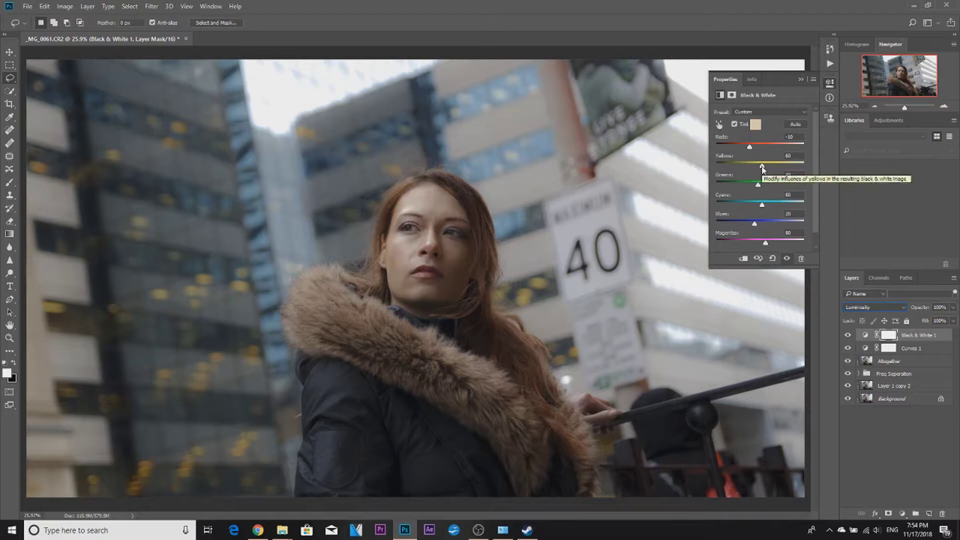
left_click_drag(762, 168, 718, 168)
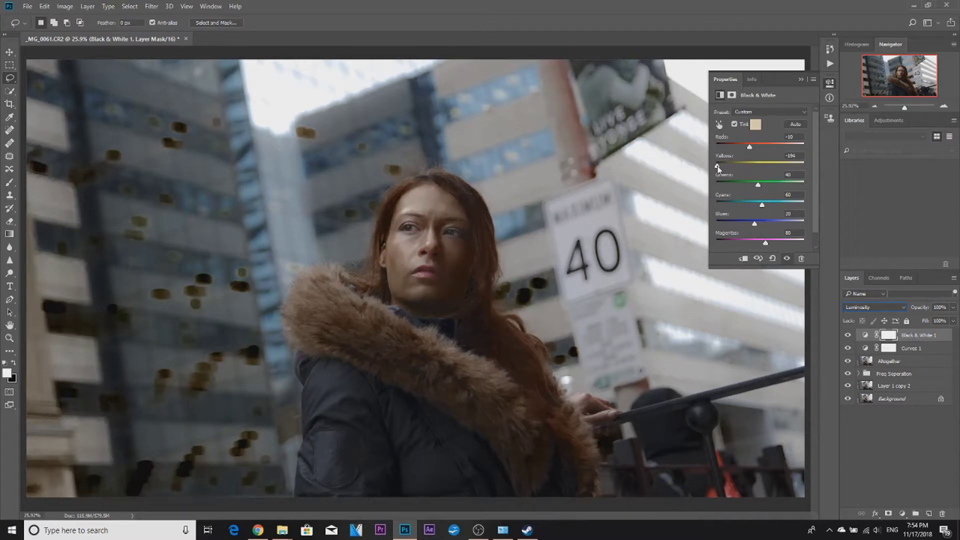
left_click_drag(718, 169, 761, 169)
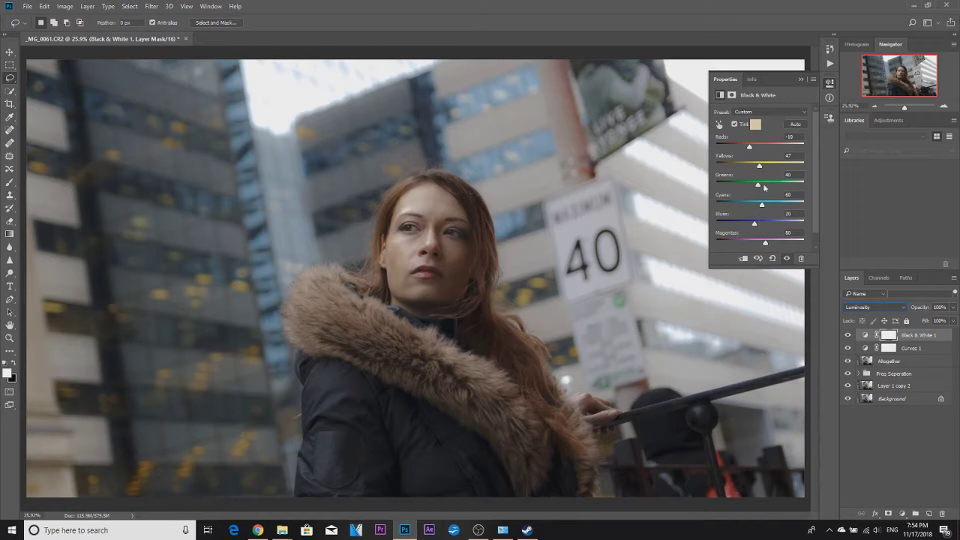
Raise the Greens slightly and lower the Blues and Magentas slightly in the Black & White adjustment.
left_click_drag(758, 187, 762, 188)
mouse_move(755, 226)
left_mouse_down()
mouse_move(696, 231)
mouse_move(758, 226)
mouse_move(740, 227)
mouse_move(749, 225)
left_mouse_up()
mouse_move(767, 245)
left_mouse_down()
mouse_move(733, 244)
mouse_move(752, 245)
left_mouse_up()
left_click_drag(755, 245, 760, 245)
left_click(799, 79)
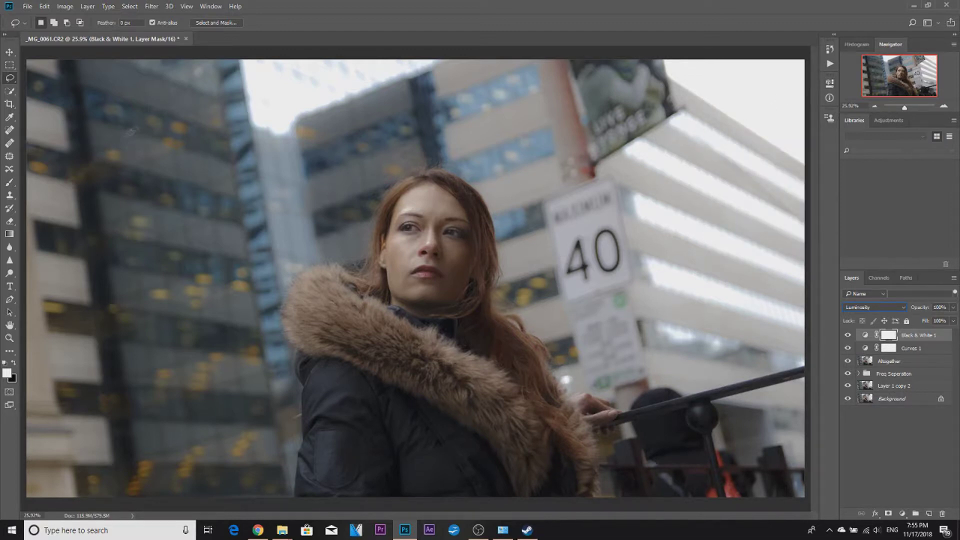
Compare the portrait with and without the Black & White adjustment layer.
left_click(847, 338)
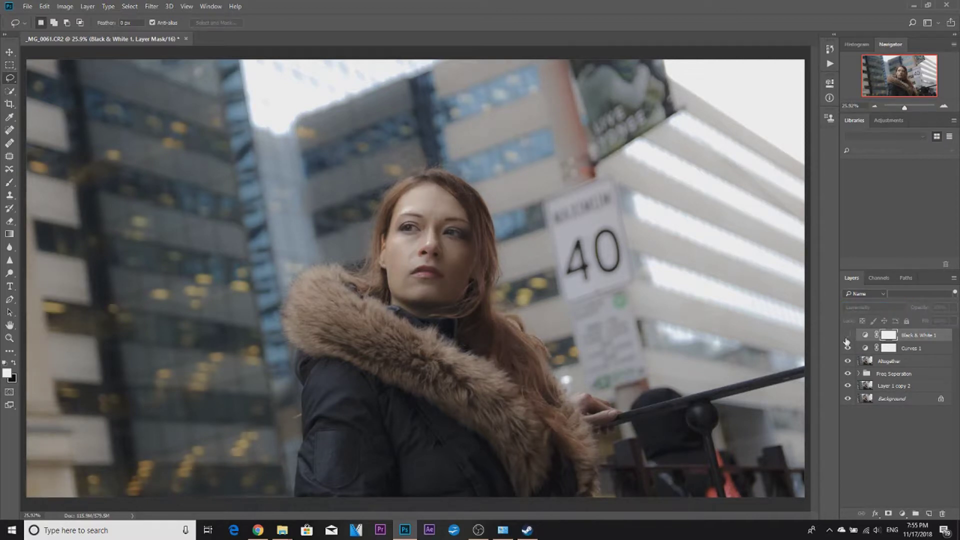
left_click(846, 338)
left_click(847, 338)
left_click(847, 338)
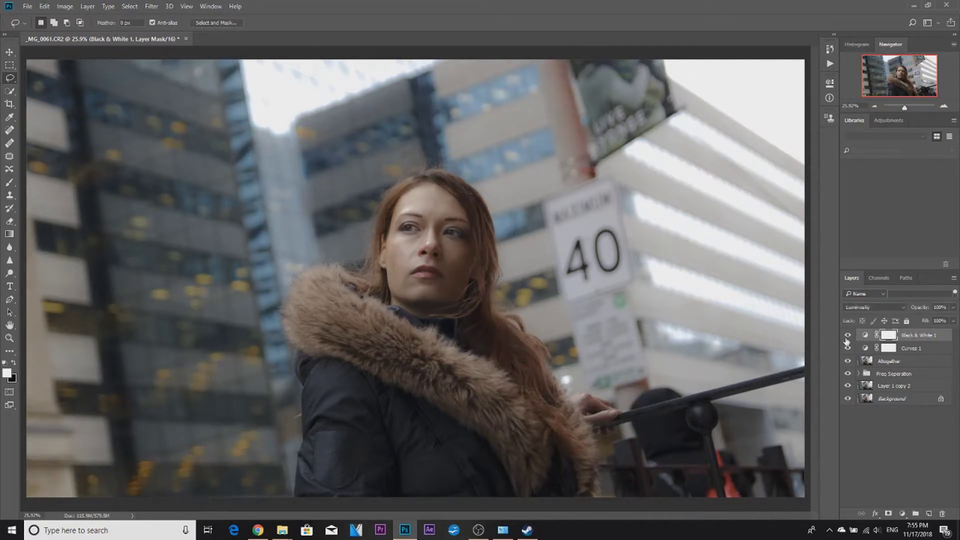
left_click(847, 339)
left_click(846, 339)
left_click(846, 339)
left_click(847, 338)
left_click(846, 339)
Add a Photo Filter adjustment layer with default options above the Black & White layer.
left_click(89, 6)
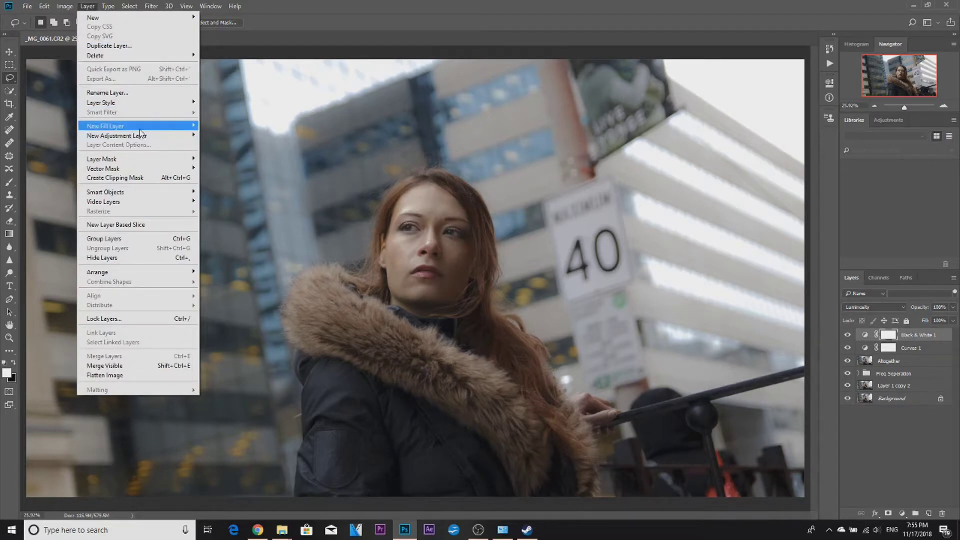
mouse_move(145, 138)
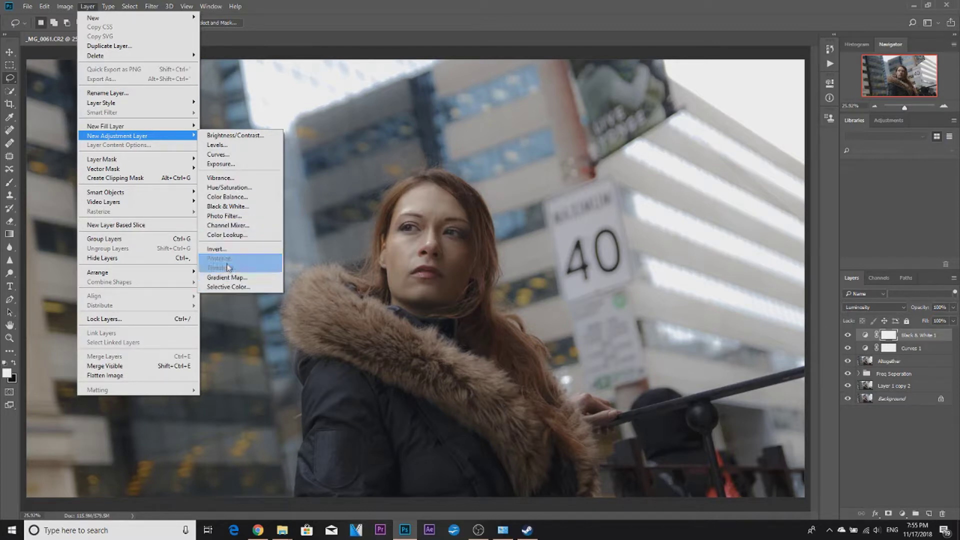
left_click(226, 216)
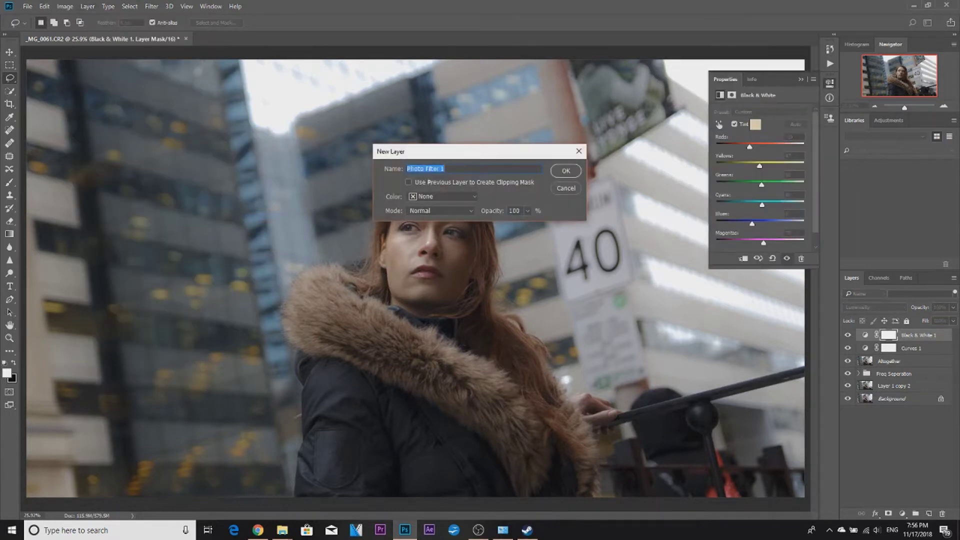
left_click(567, 173)
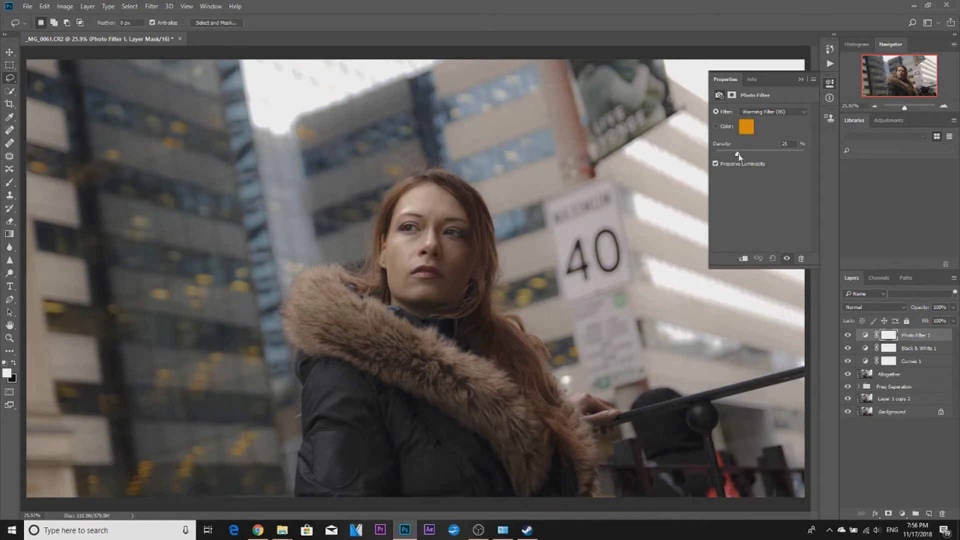
Set the photo filter's density to 20% and choose the Yellow filter.
left_click_drag(739, 156, 740, 155)
left_click(797, 112)
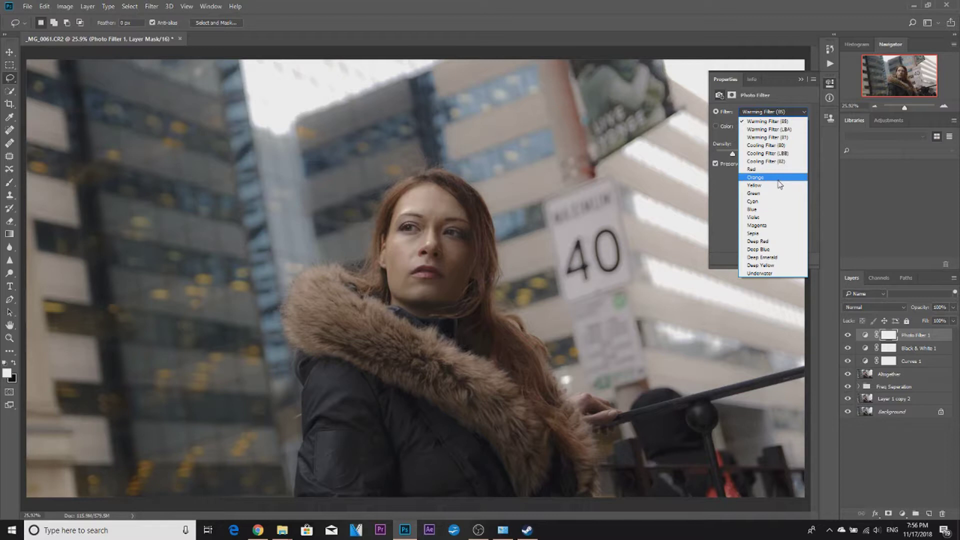
left_click(779, 186)
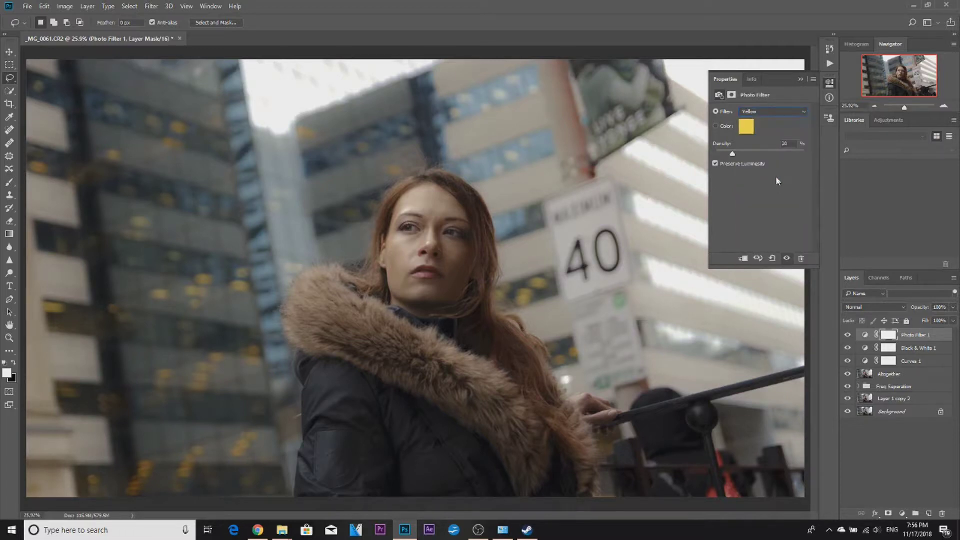
Lower the filter density to 13% and try the Warming Filter (LBA), Warming Filter (81) and Cooling Filter (80) presets.
left_click_drag(732, 154, 729, 161)
left_click(803, 112)
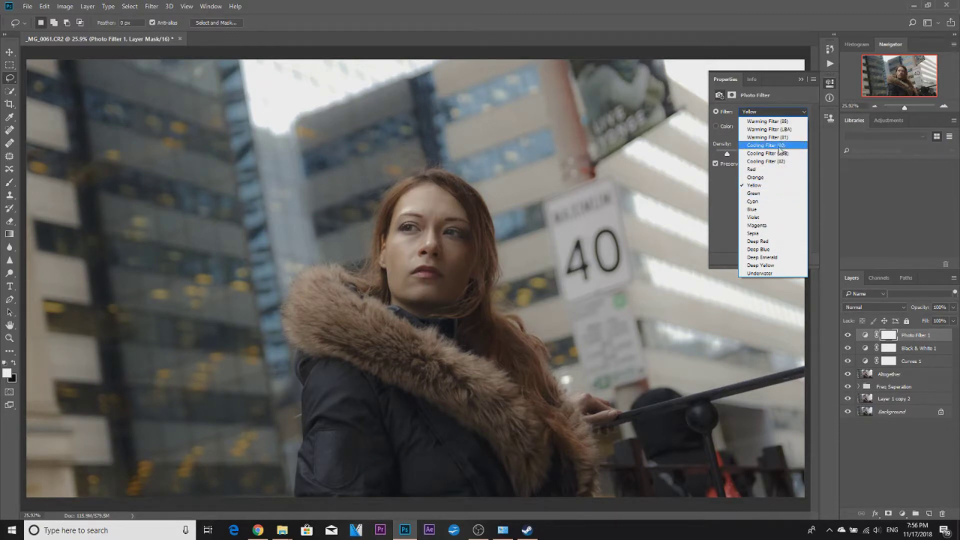
left_click(783, 130)
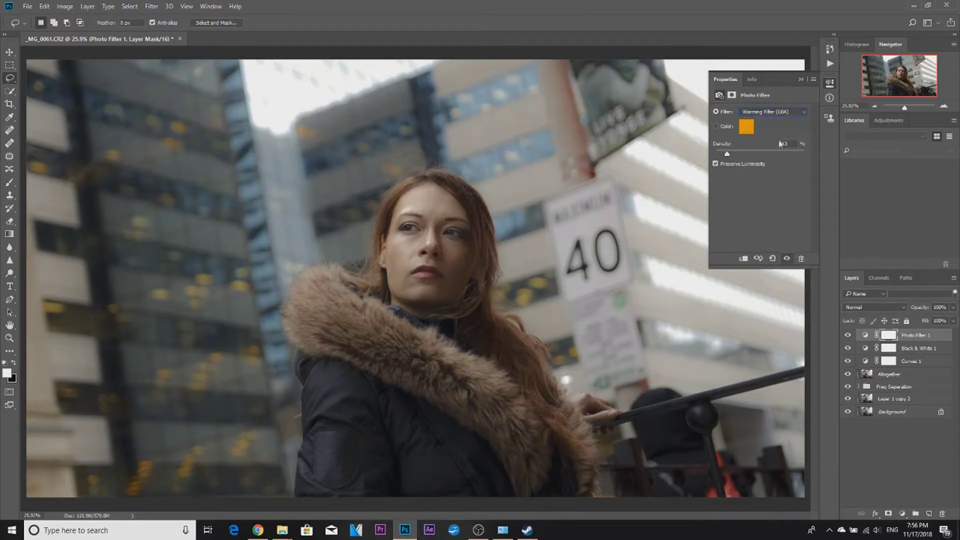
left_click(789, 111)
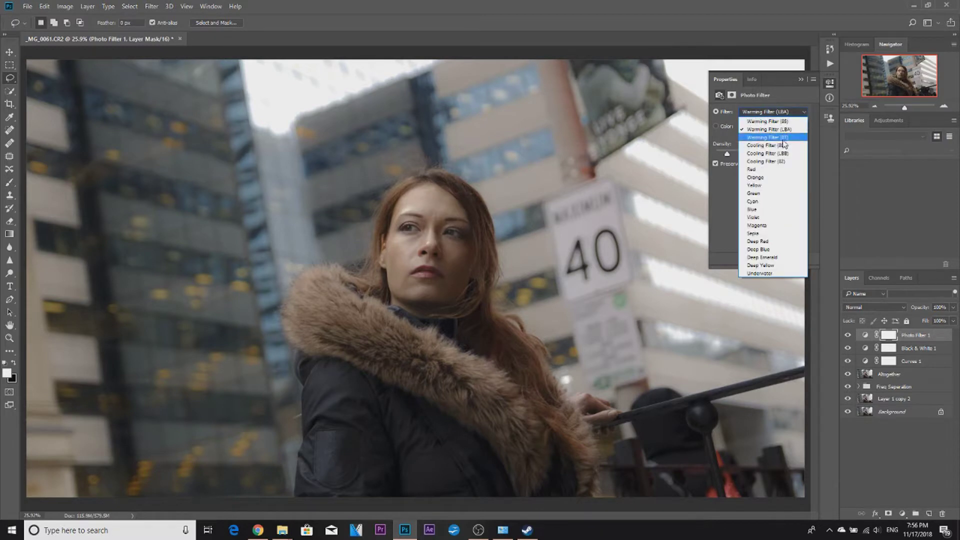
left_click(786, 139)
left_click(794, 113)
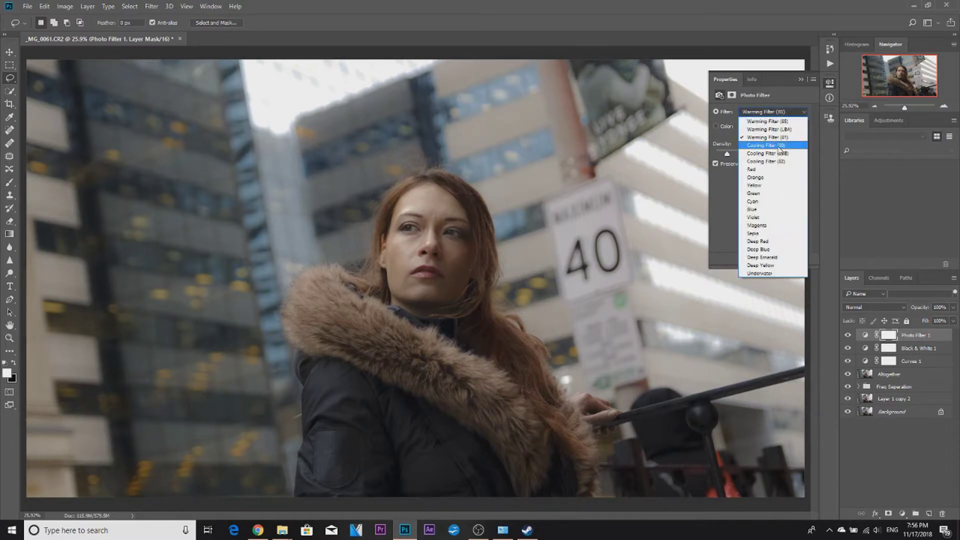
left_click(778, 147)
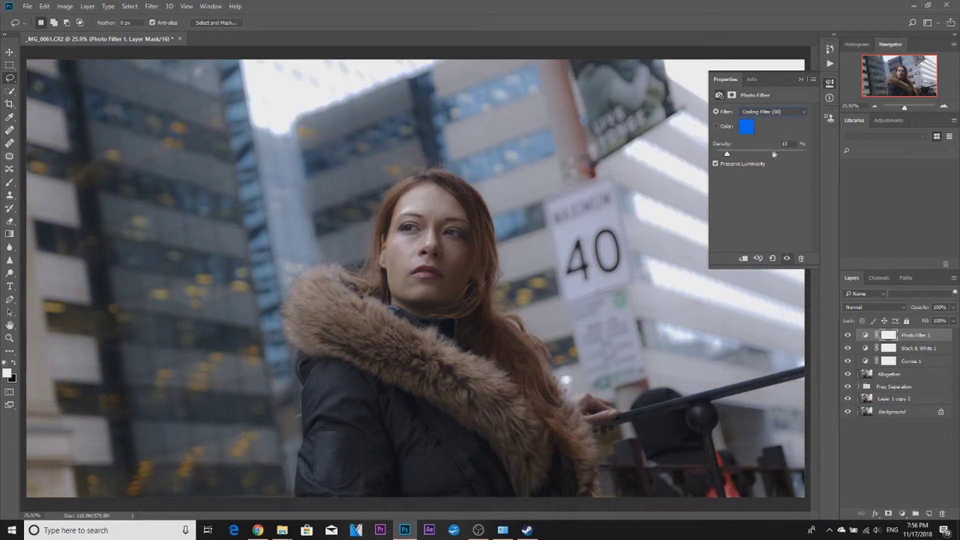
Set the Photo Filter layer's opacity to 20% and its filter density to 24%.
mouse_move(727, 153)
left_mouse_down()
mouse_move(743, 152)
mouse_move(725, 154)
left_mouse_up()
left_click(951, 308)
left_click_drag(952, 320, 912, 320)
mouse_move(725, 156)
left_mouse_down()
mouse_move(747, 159)
mouse_move(735, 155)
left_mouse_up()
Try the Cooling Filter (LBB), Cooling Filter (82), Red and Yellow presets on the photo filter.
left_click(801, 112)
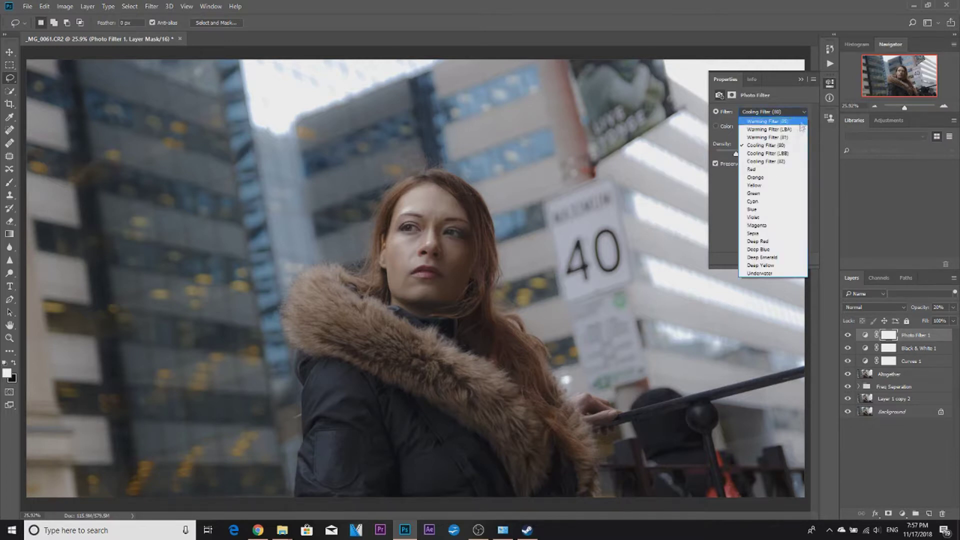
left_click(784, 157)
left_click(799, 113)
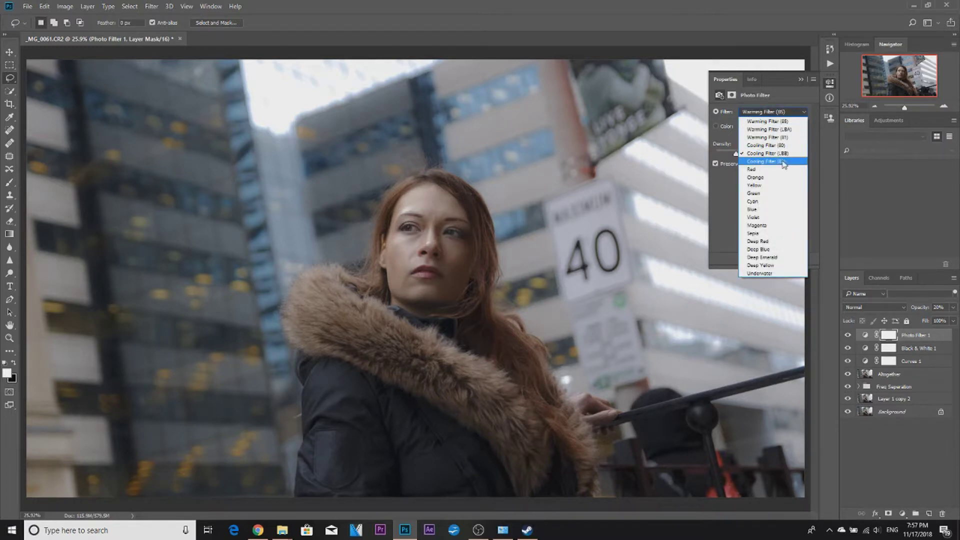
left_click(783, 156)
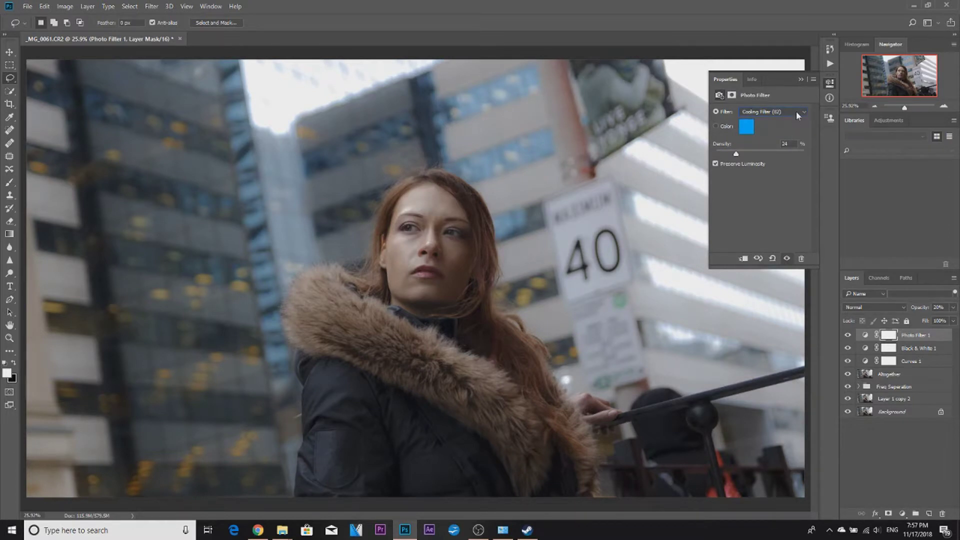
left_click(796, 111)
left_click(779, 171)
left_click(796, 112)
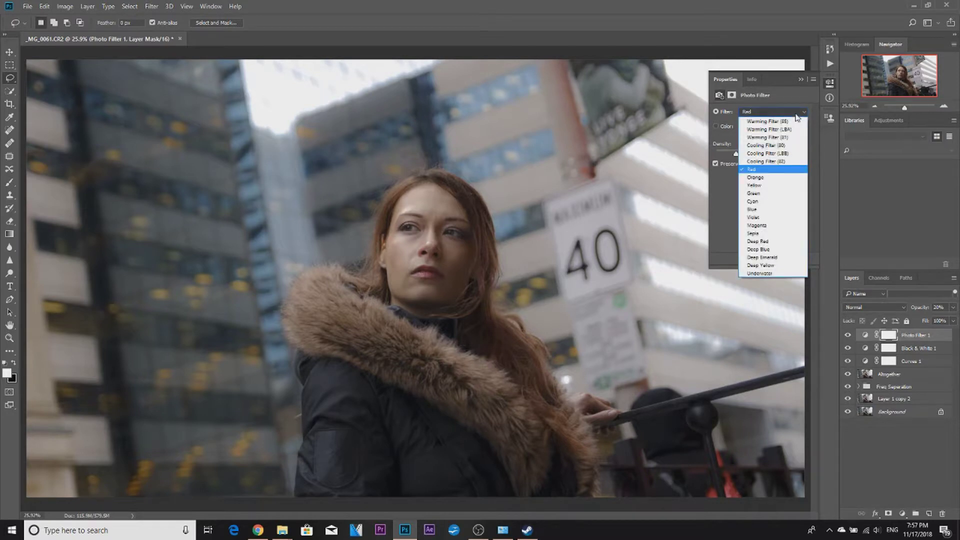
left_click(771, 187)
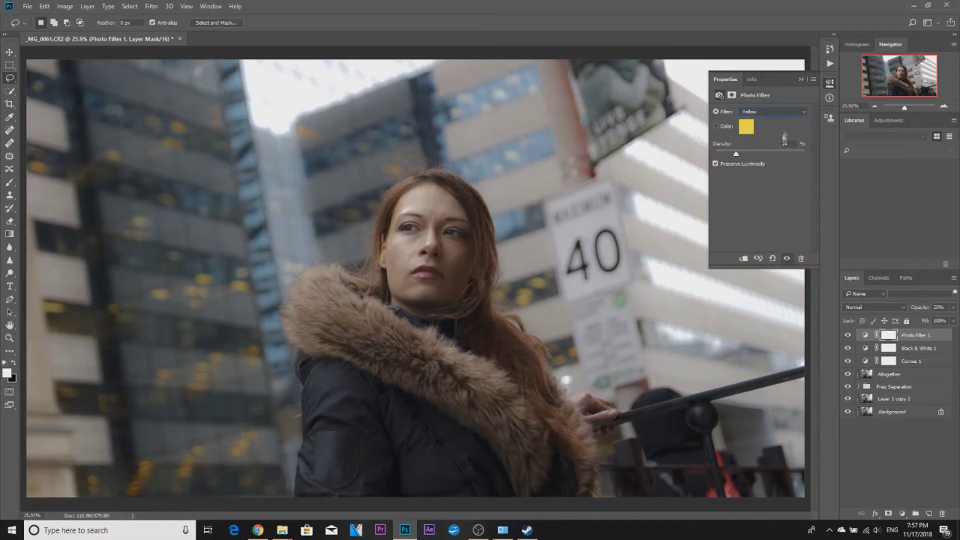
Try the Green and Blue photo filters on the portrait, comparing Blue with Red.
left_click(788, 111)
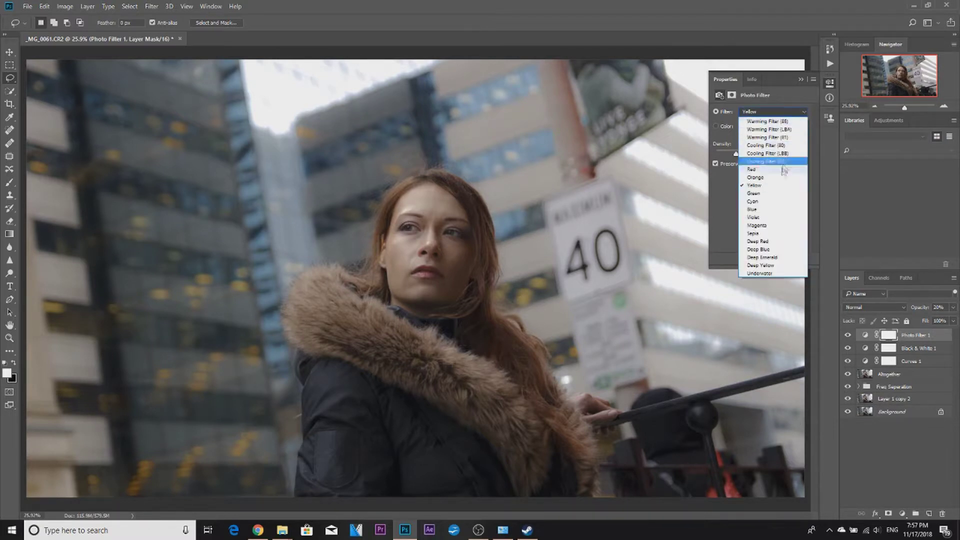
left_click(772, 193)
left_click(783, 116)
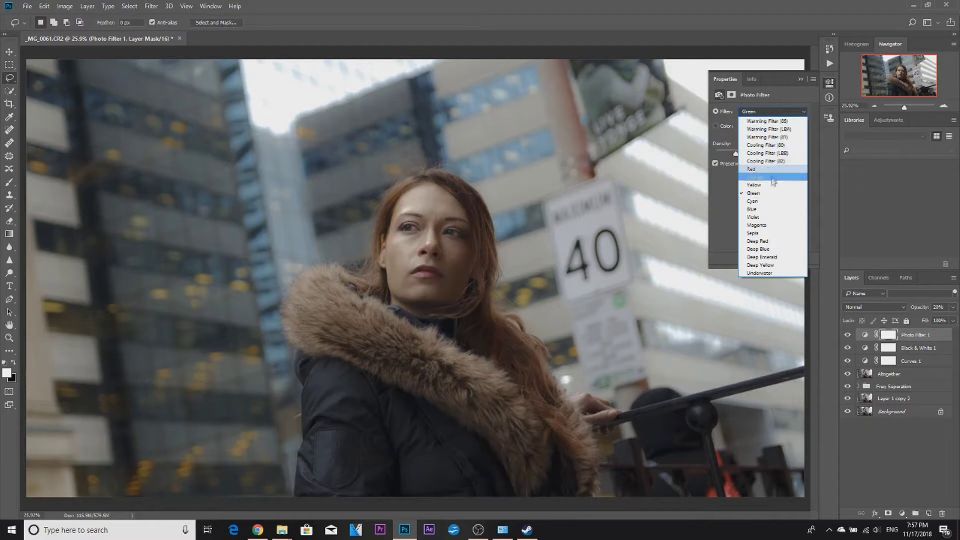
left_click(771, 212)
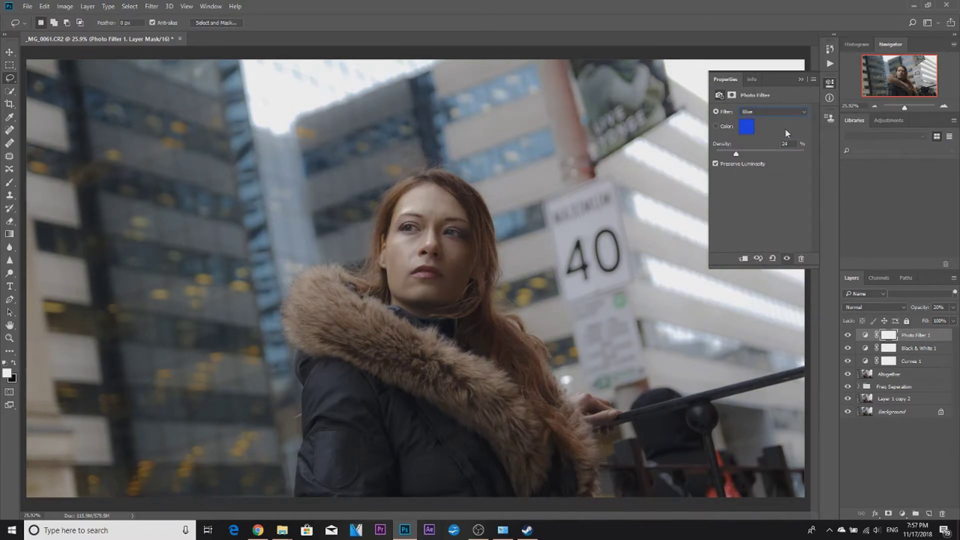
left_click(792, 112)
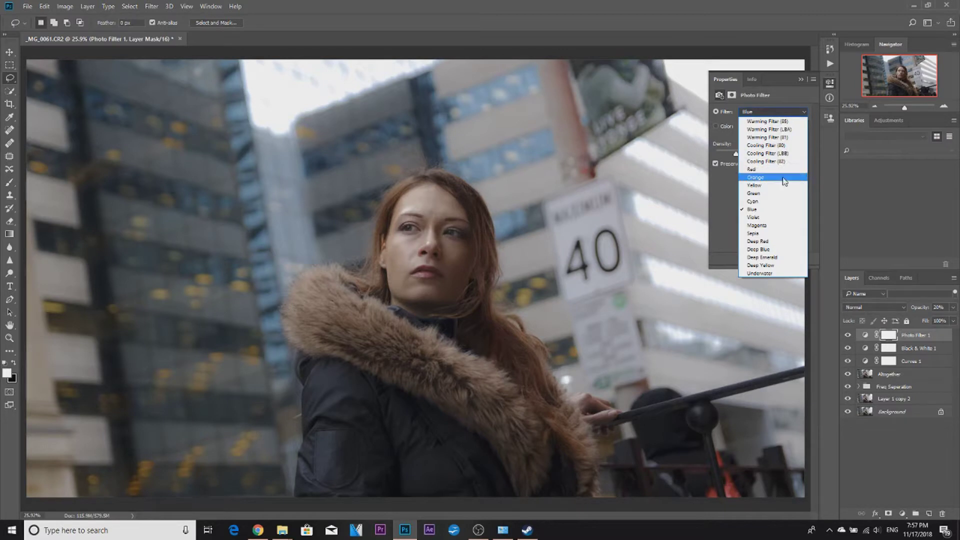
left_click(787, 170)
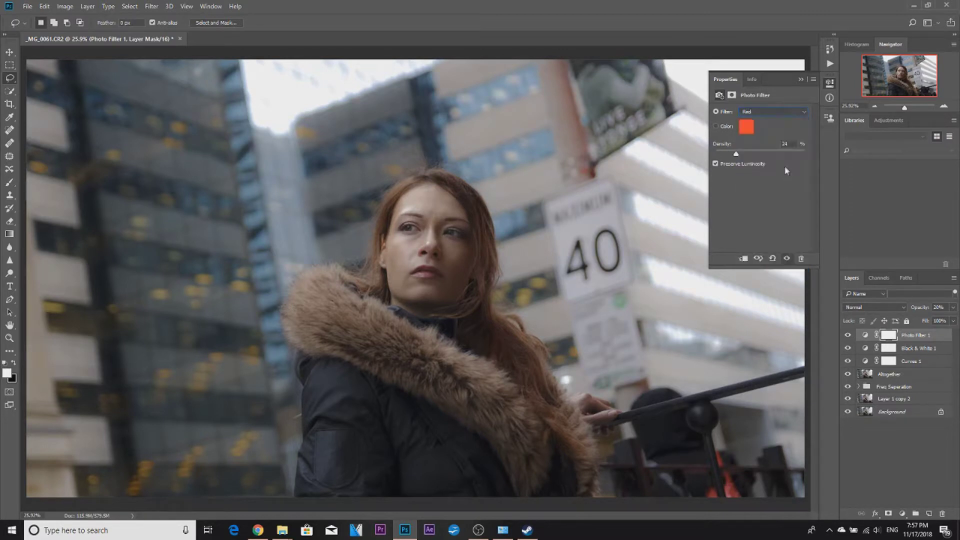
left_click(797, 113)
left_click(779, 210)
left_click(788, 113)
left_click(774, 175)
Try the Deep Blue, Deep Yellow and Yellow photo filters on the portrait.
left_click(784, 112)
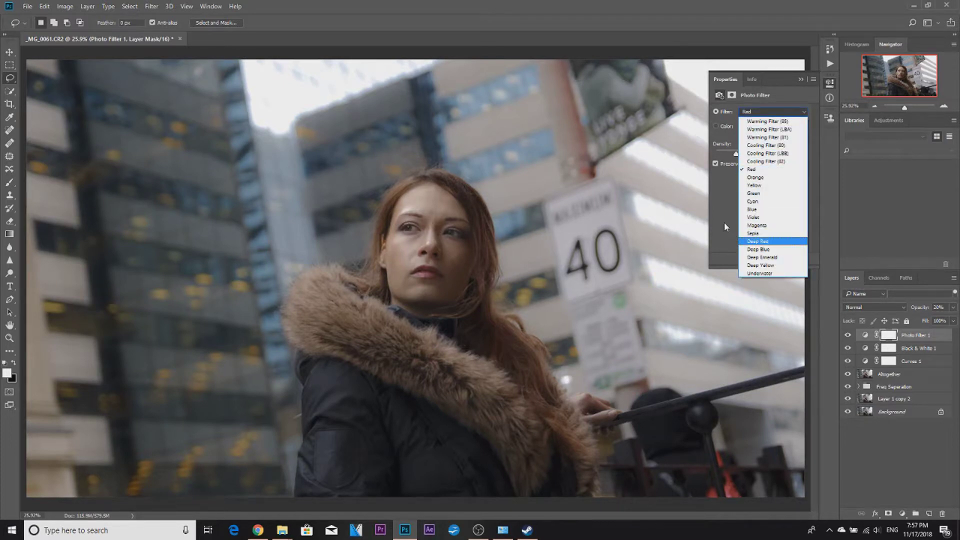
left_click(746, 249)
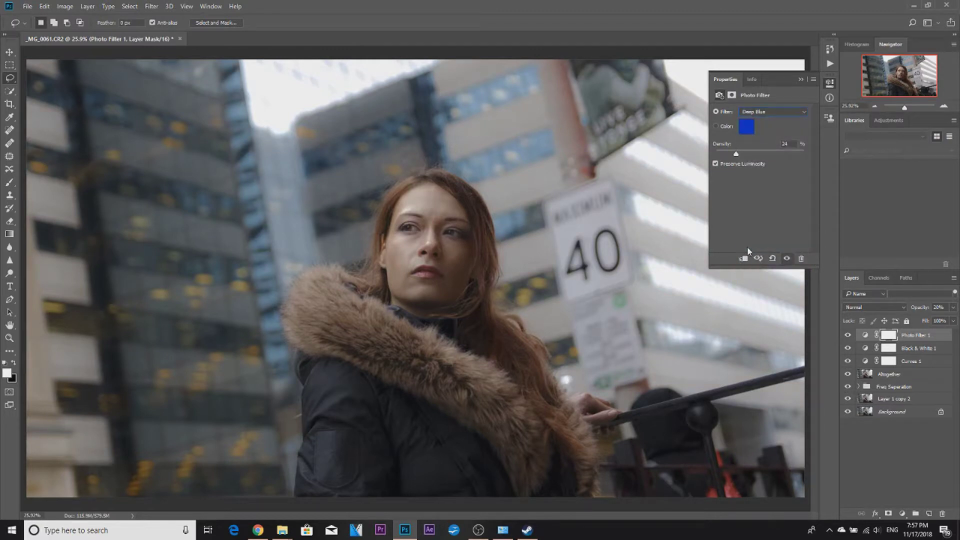
left_click(775, 112)
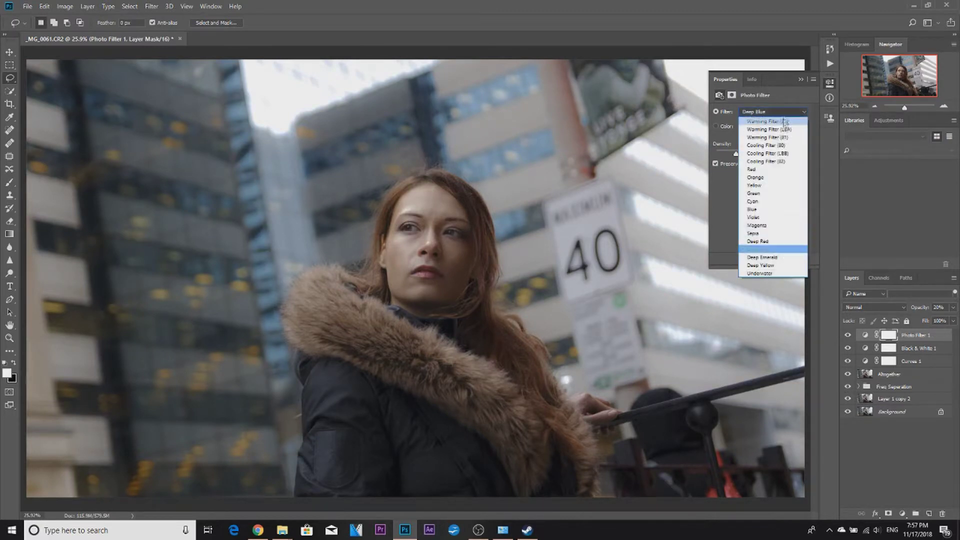
left_click(769, 267)
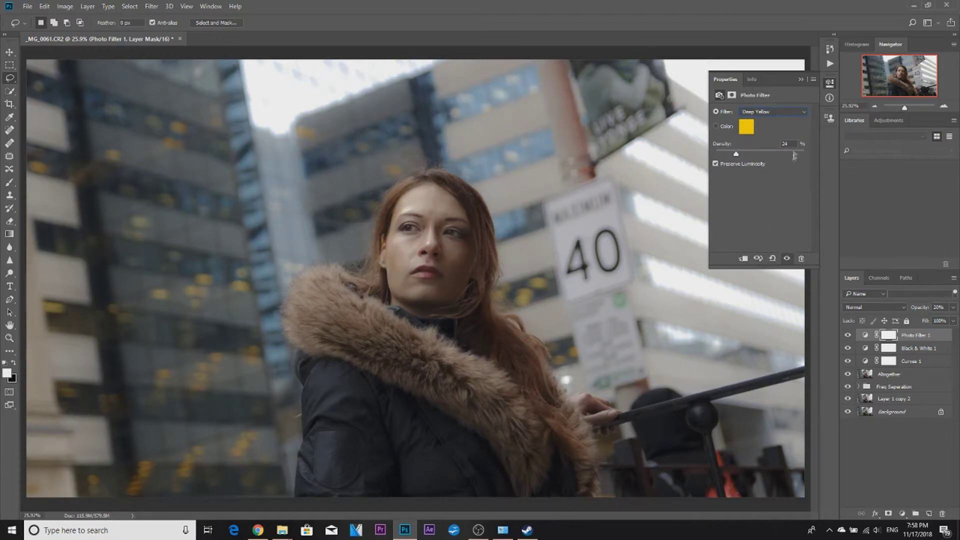
left_click(800, 112)
left_click(774, 185)
Set the photo filter to Red and collapse the adjustment's properties.
left_click(802, 112)
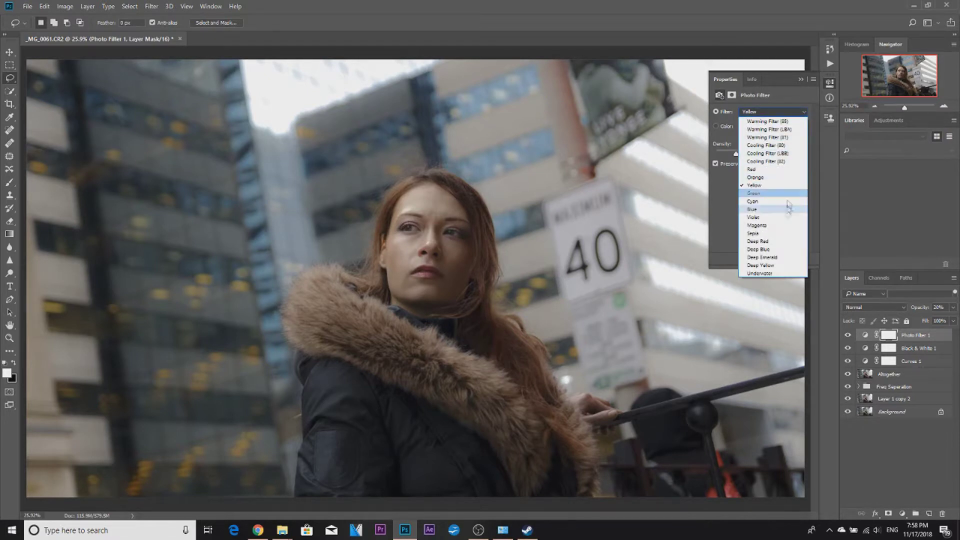
left_click(769, 172)
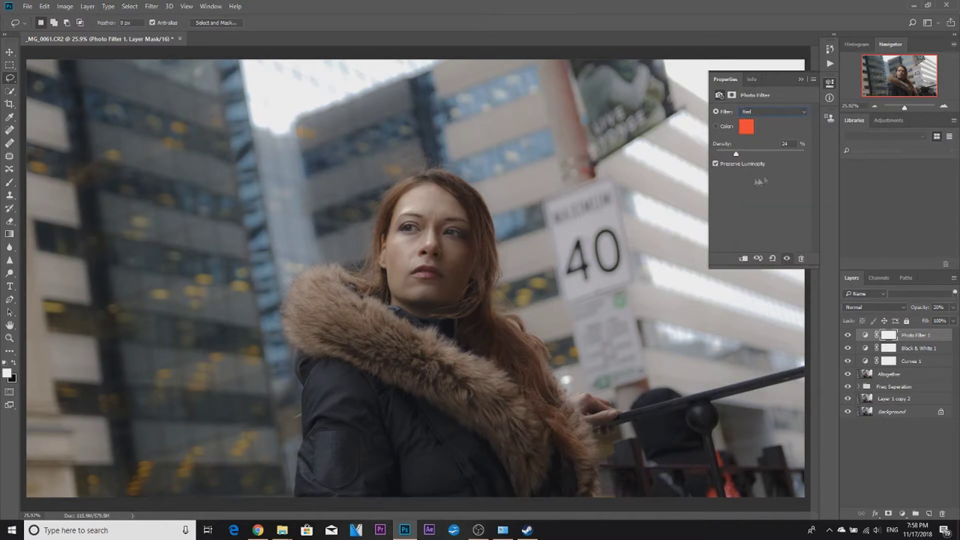
left_click(801, 81)
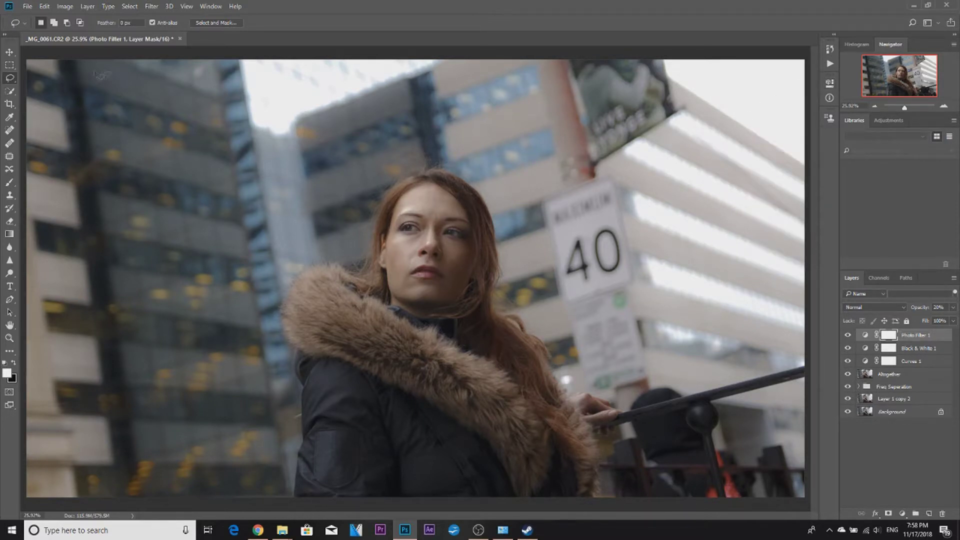
Compare the portrait with and without the Photo Filter adjustment layer.
left_click(848, 335)
left_click(848, 335)
left_click(848, 335)
left_click(849, 335)
left_click(849, 336)
left_click(849, 335)
left_click(849, 335)
left_click(848, 336)
Add a Gradient Map adjustment layer with default options above the Photo Filter layer.
left_click(90, 7)
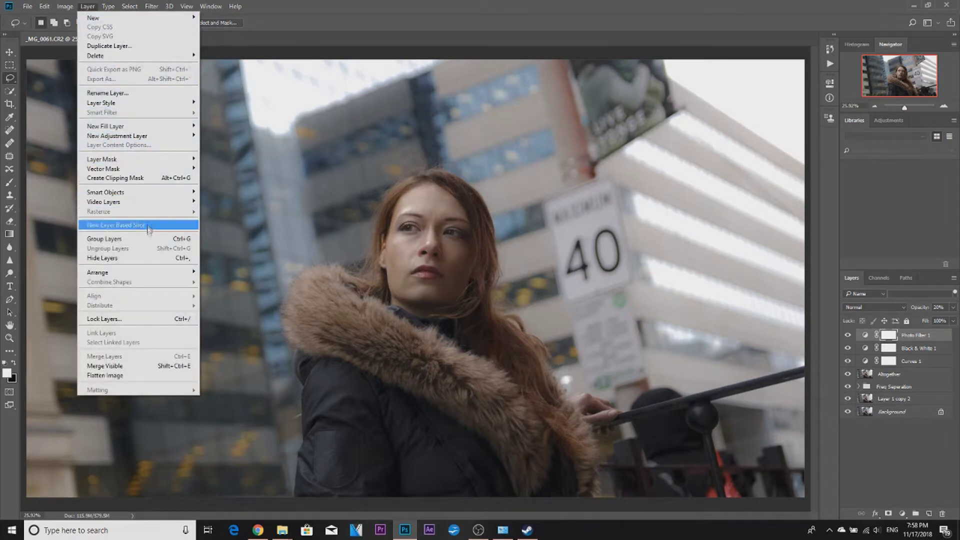
mouse_move(151, 136)
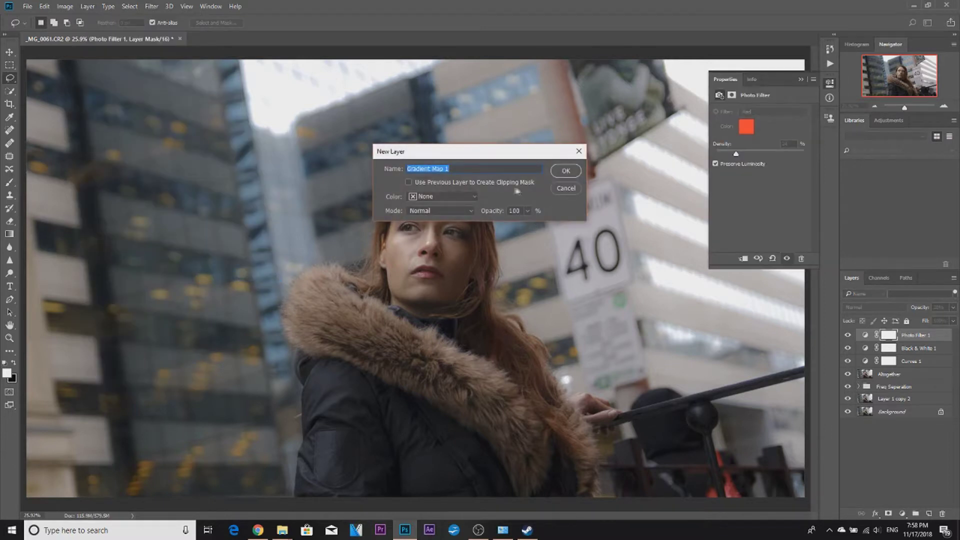
left_click(564, 171)
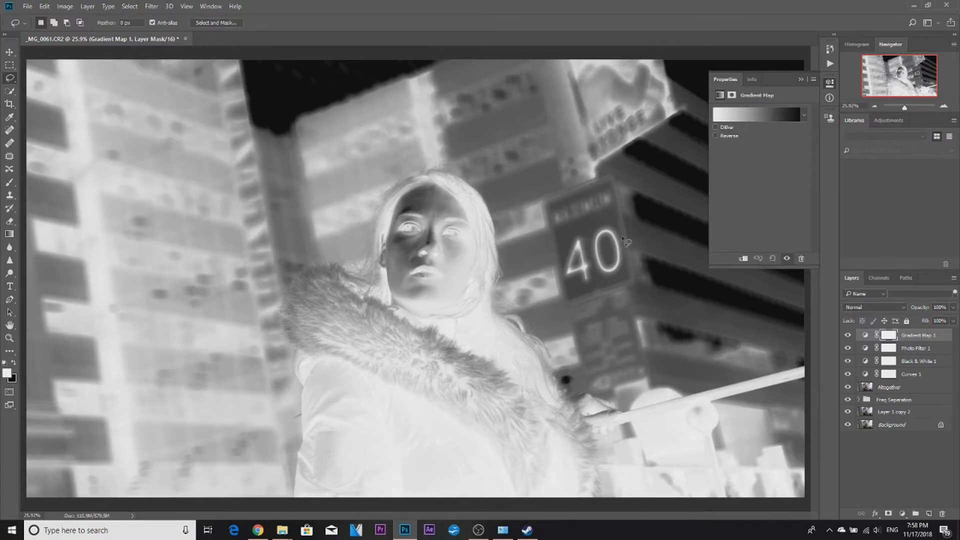
Replace the gradient map's available presets with the Photographic Toning gradient set.
left_click(804, 116)
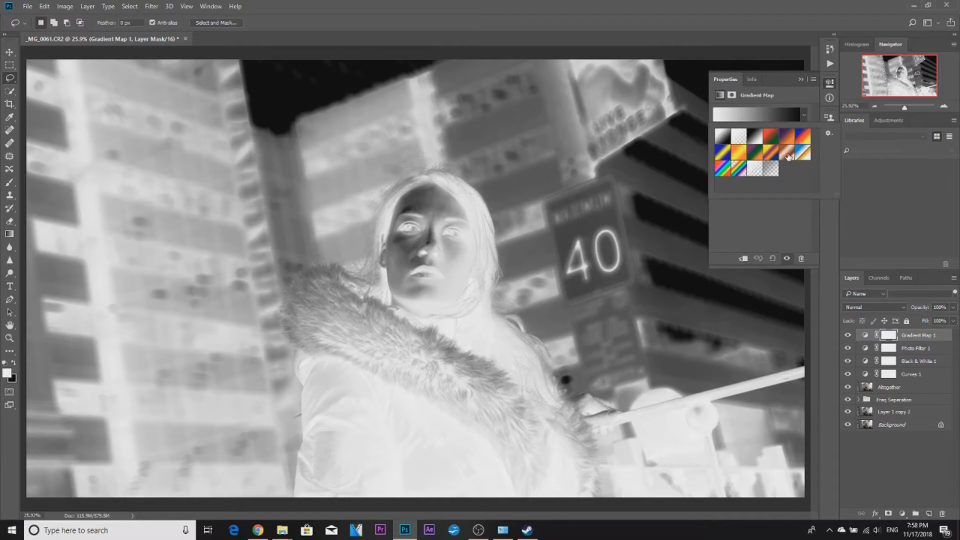
left_click(805, 114)
left_click(805, 115)
left_click(830, 132)
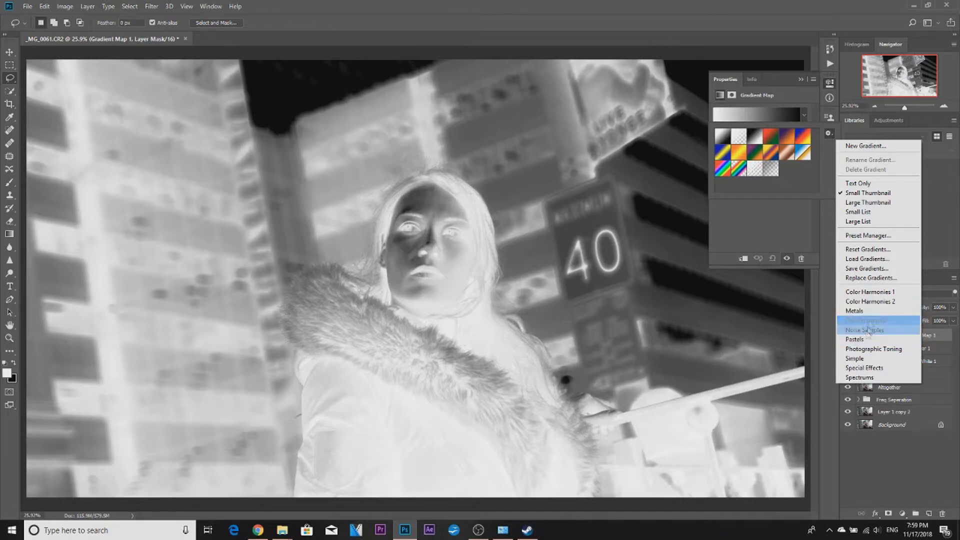
left_click(856, 349)
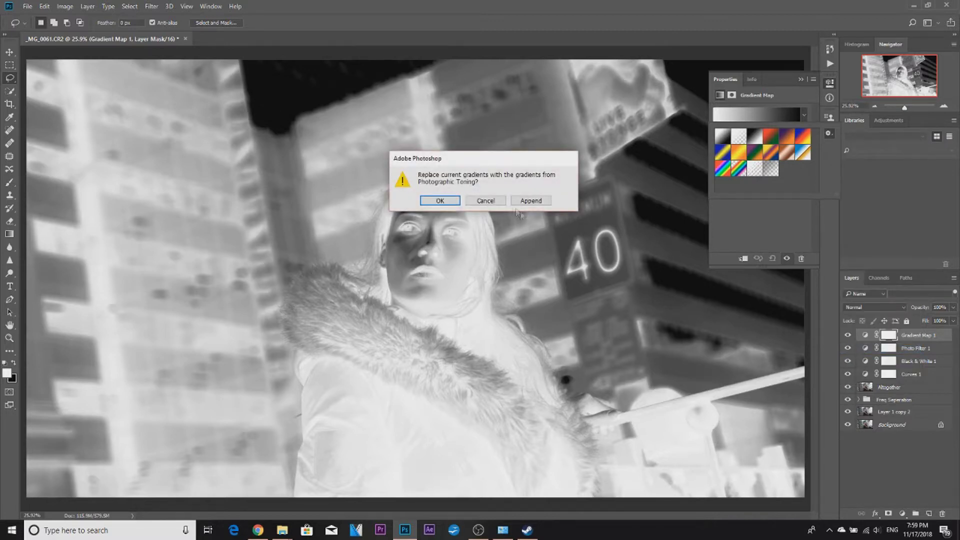
left_click(440, 202)
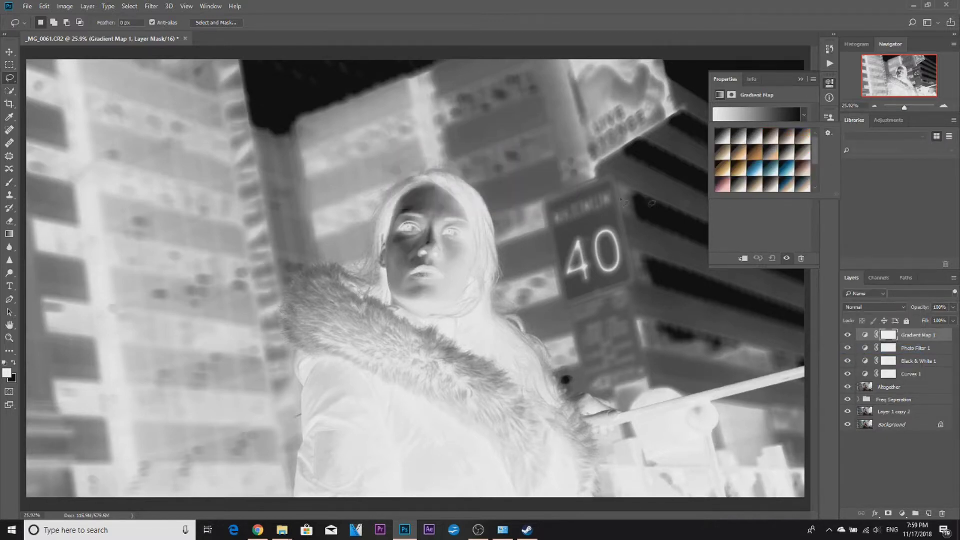
Apply the Sepia Antique gradient to the gradient map and reduce its layer opacity to a faint tint.
left_click(757, 155)
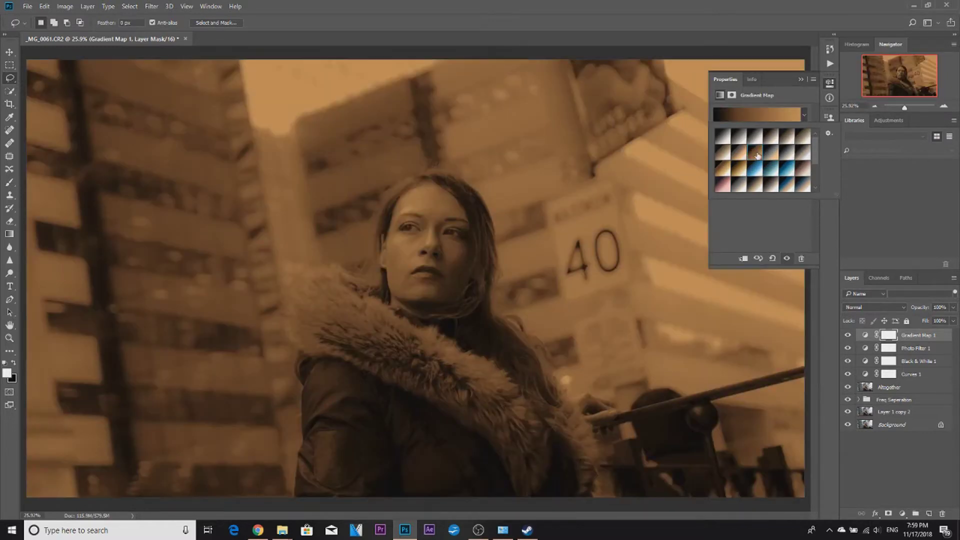
left_click(952, 308)
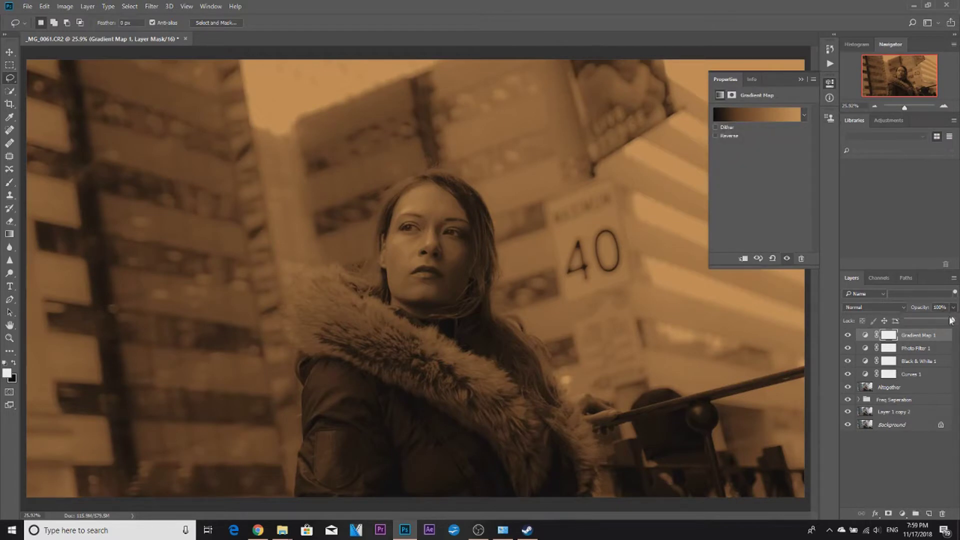
left_click_drag(951, 321, 920, 322)
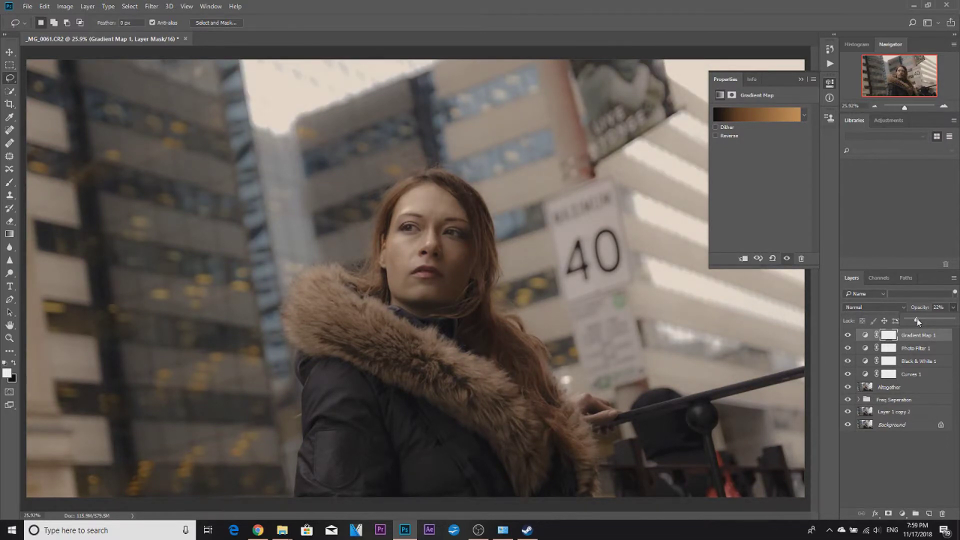
left_click_drag(914, 320, 911, 321)
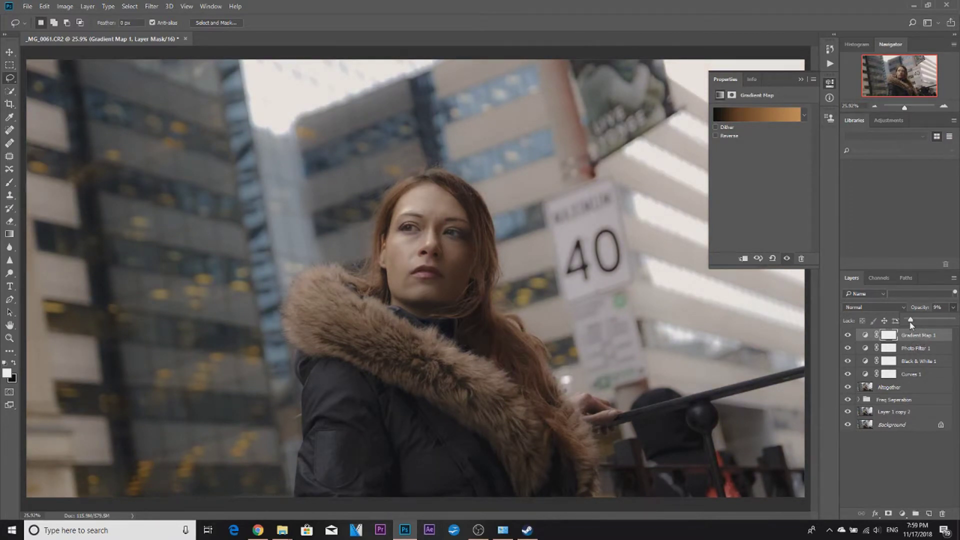
left_click_drag(911, 322, 913, 324)
Try several sepia, gold and copper toning presets on the gradient map and apply the Sepia-Selenium 3 preset.
left_click(779, 114)
left_click_drag(501, 98, 230, 108)
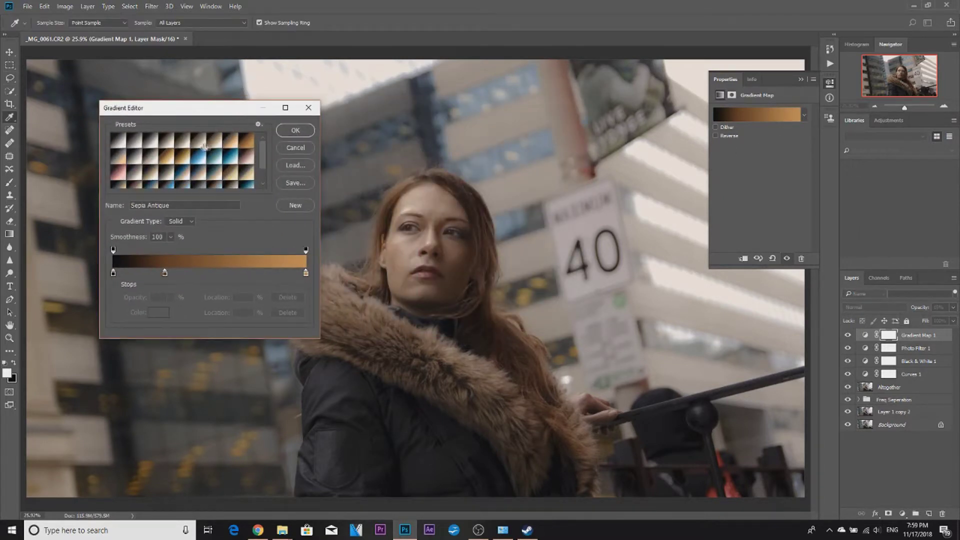
left_click(179, 151)
left_click(193, 147)
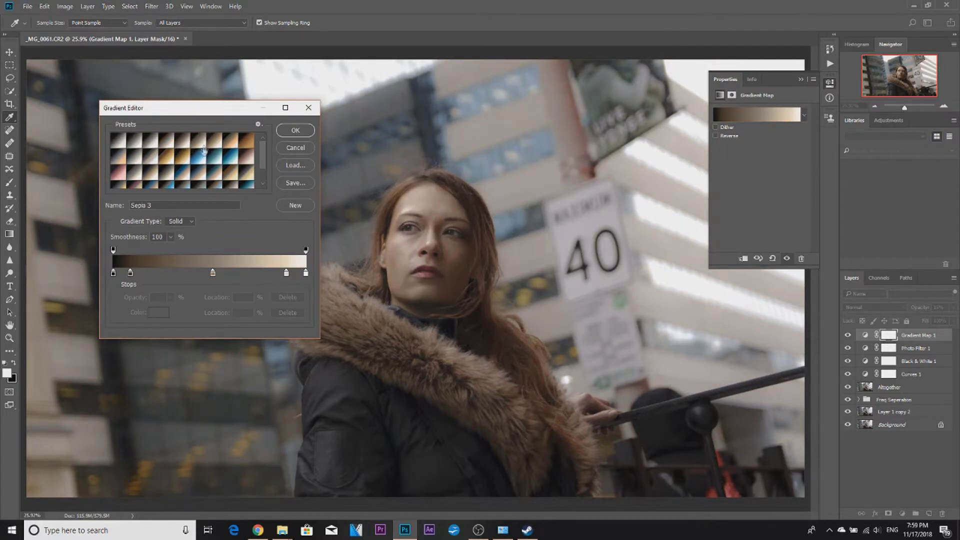
left_click(220, 146)
left_click(232, 146)
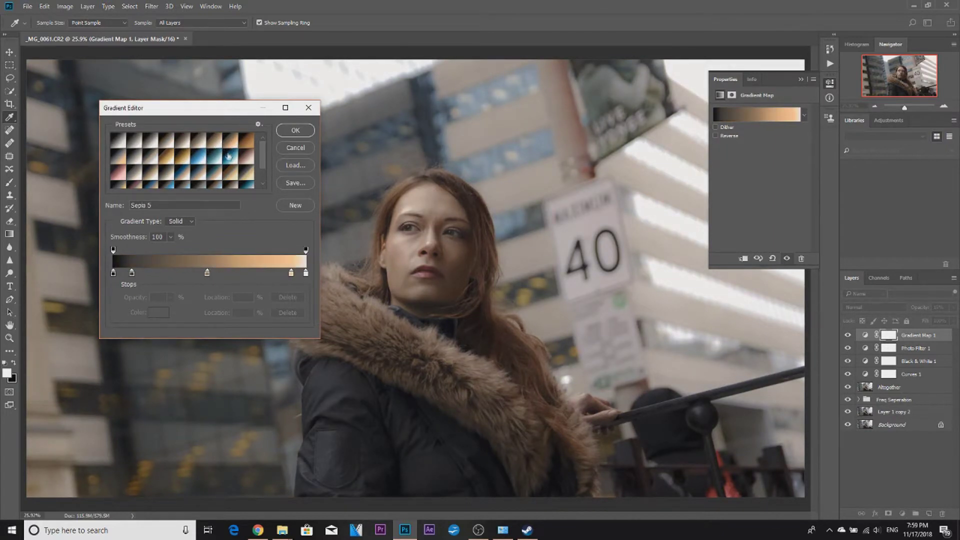
left_click(136, 162)
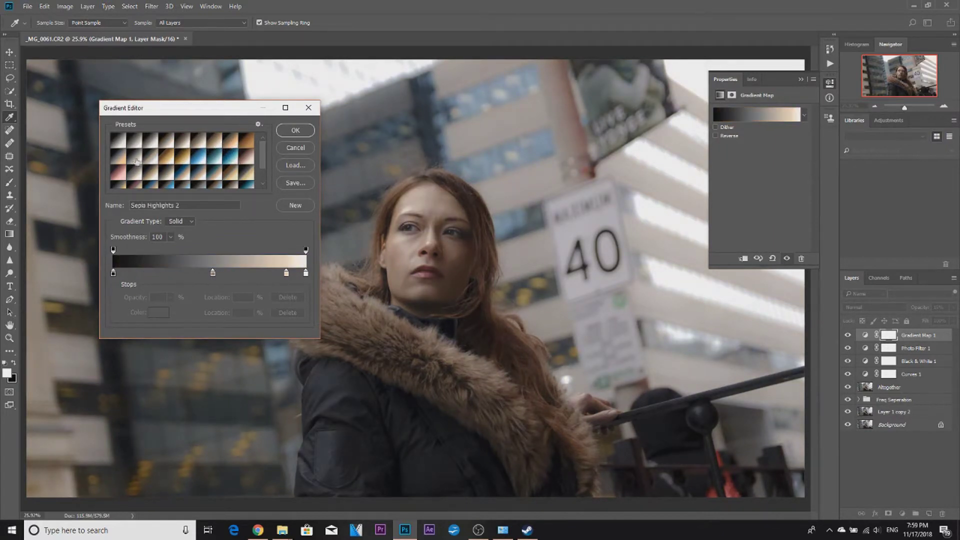
left_click(164, 161)
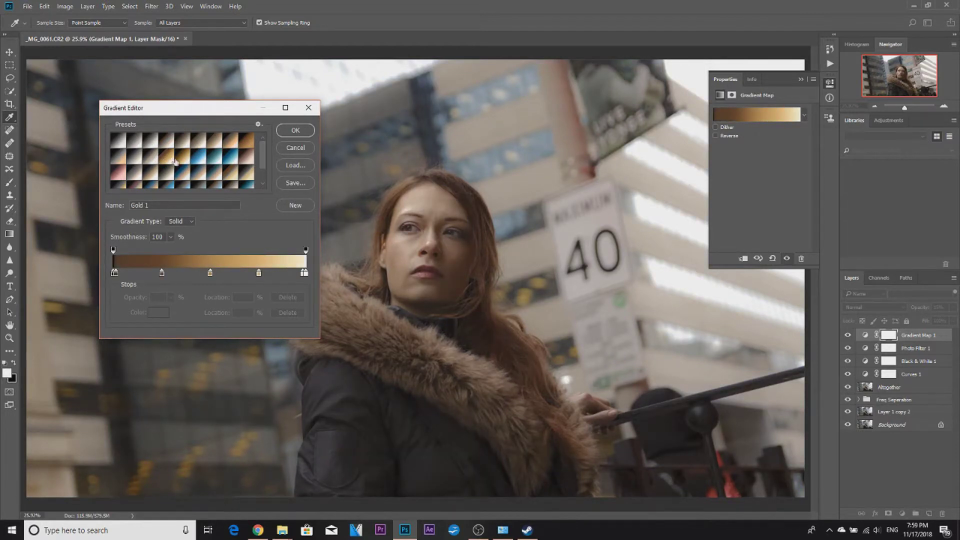
left_click(189, 160)
left_click(213, 160)
left_click(232, 160)
left_click(244, 159)
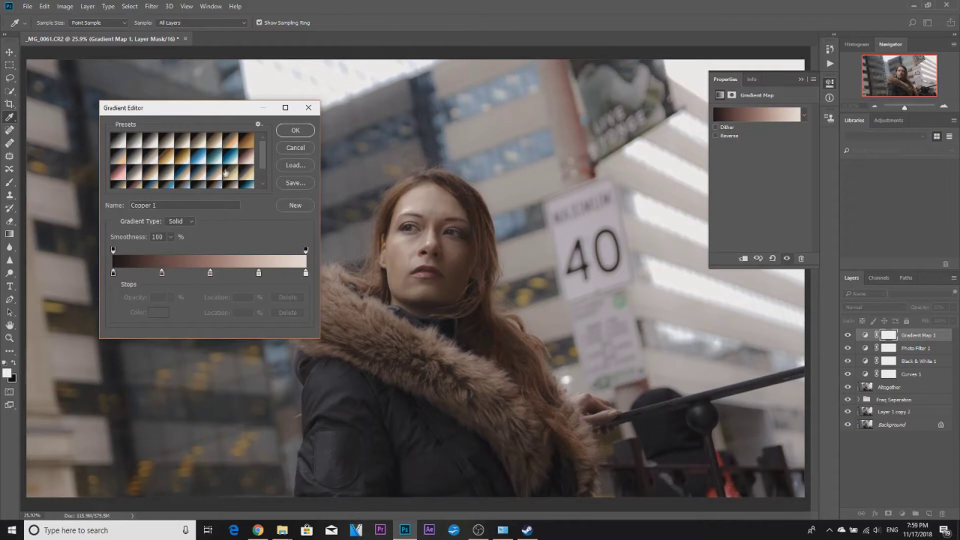
left_click(183, 176)
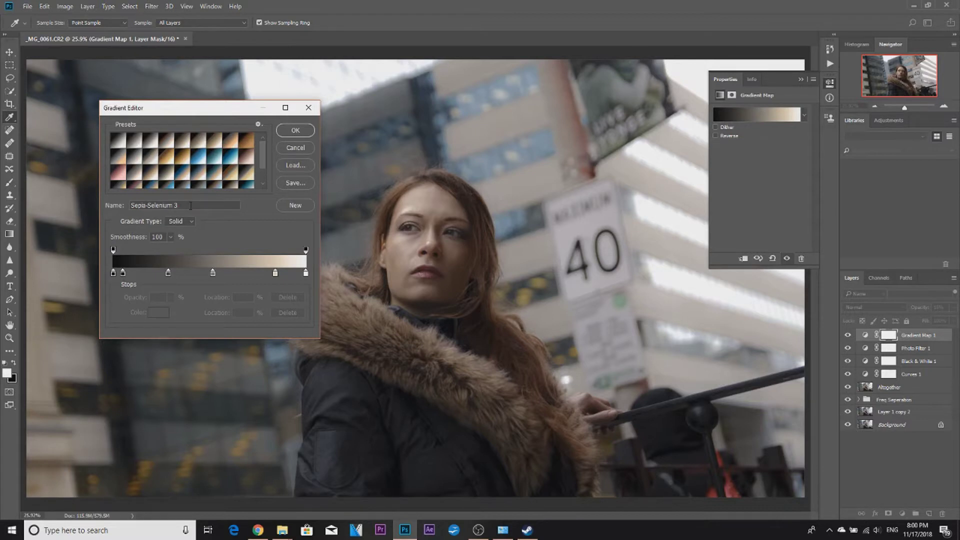
left_click(295, 131)
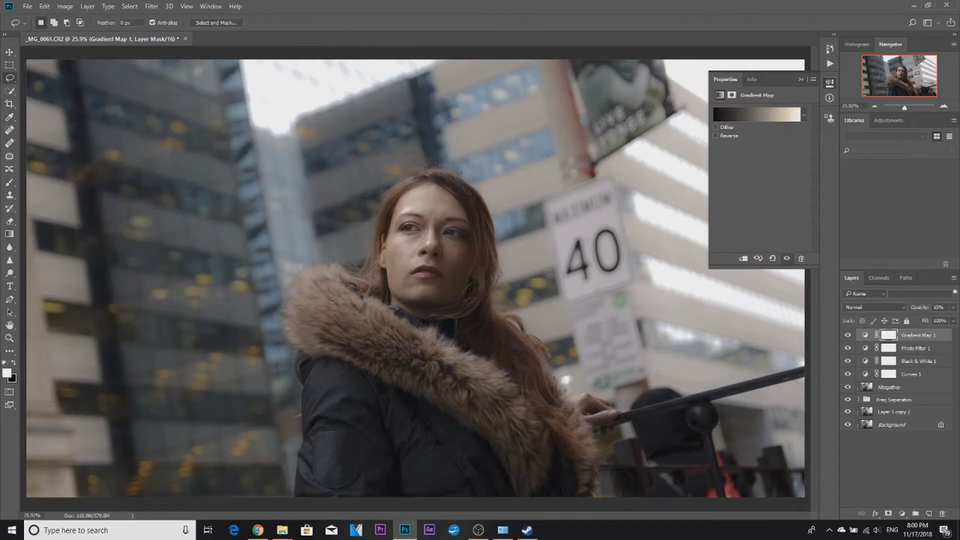
Compare the portrait with and without the Gradient Map adjustment layer.
left_click(847, 335)
left_click(848, 335)
left_click(848, 336)
left_click(847, 336)
Group the Curves, Black & White, Photo Filter and Gradient Map layers and name the group Color.
left_click(900, 375)
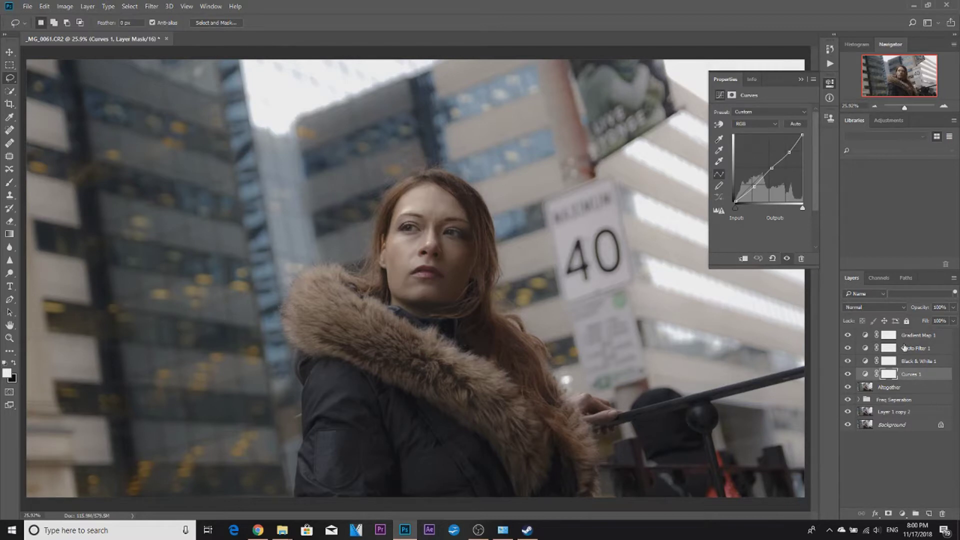
left_click(907, 336, "shift")
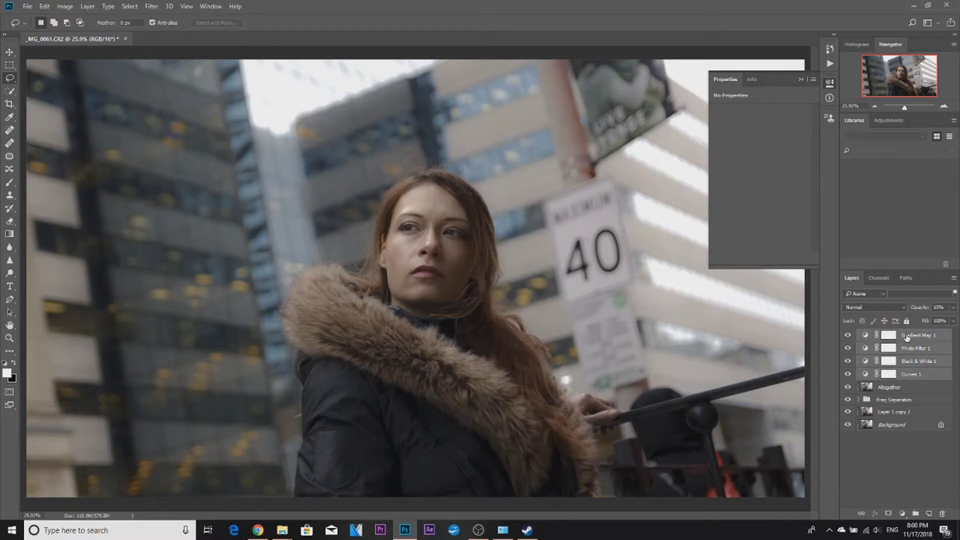
key("ctrl+g")
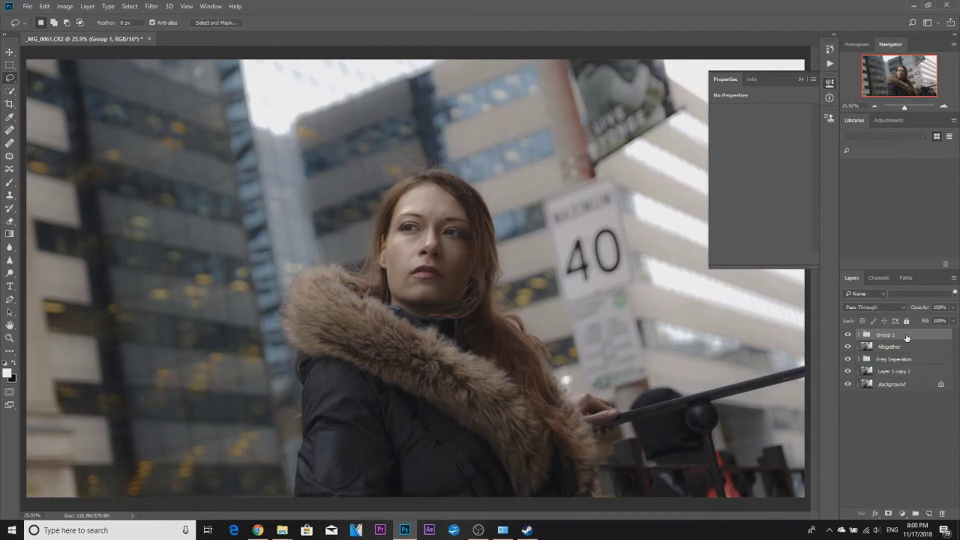
double_click(885, 335)
type("Color")
left_click(884, 397)
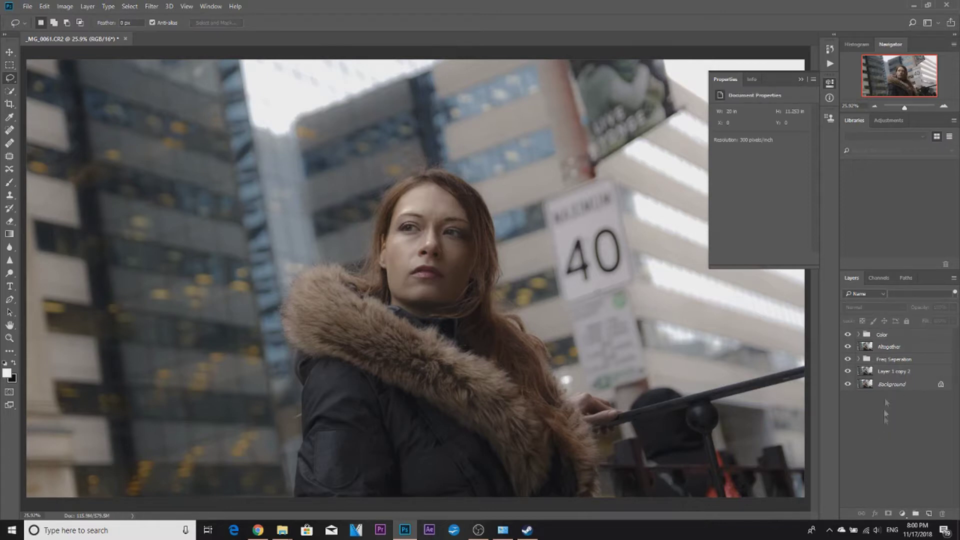
Check the adjustment layers contained in the Color group.
left_click(857, 338)
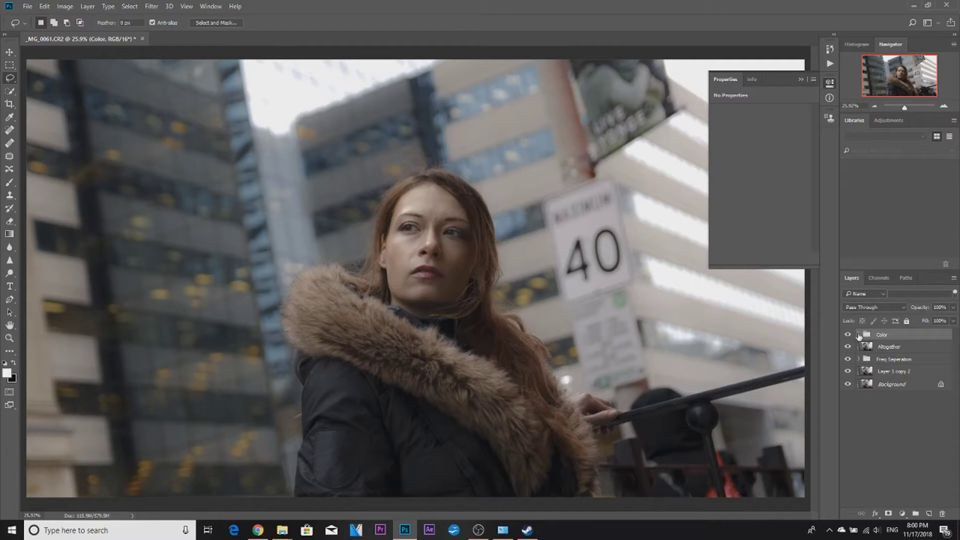
left_click(859, 336)
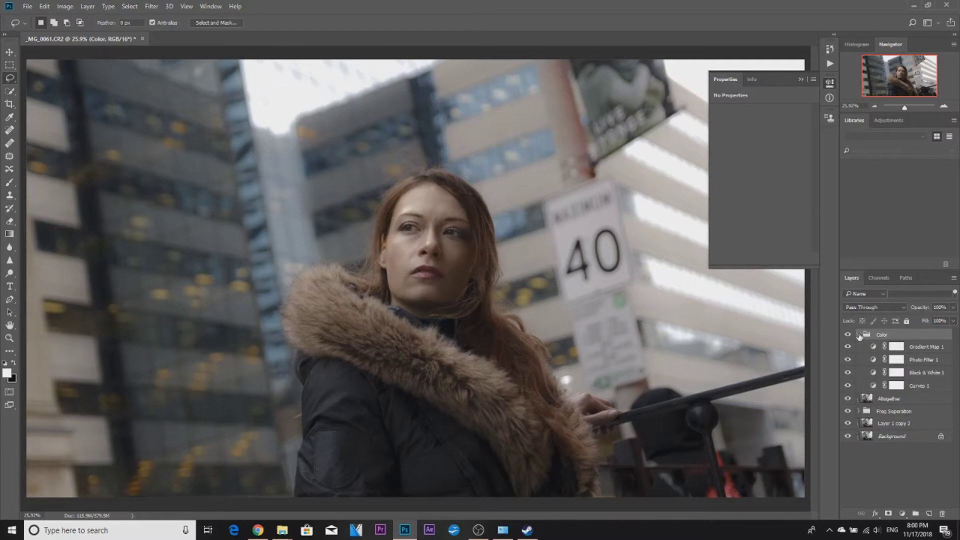
left_click(859, 335)
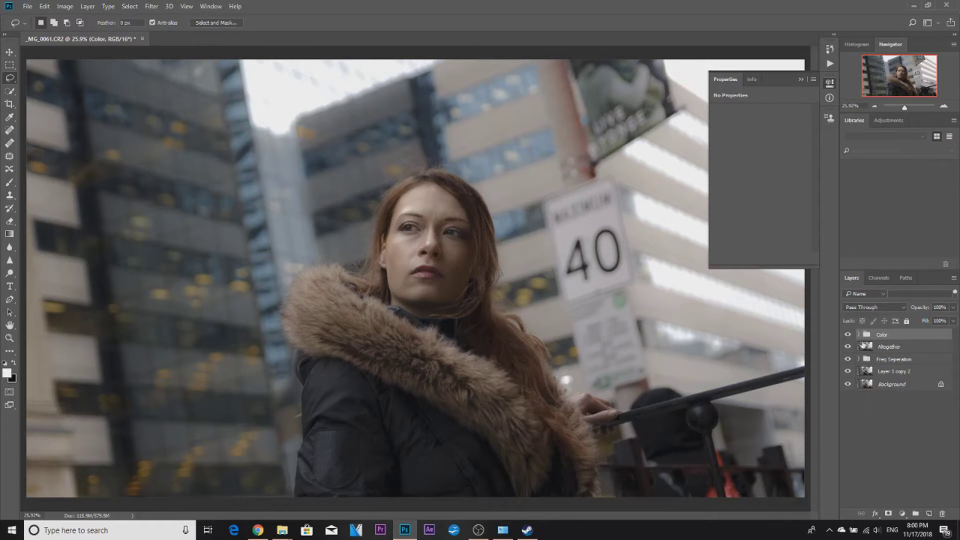
Stamp all visible layers into a new merged layer and move it above the Color group, then collapse the group and Properties.
left_click(859, 334)
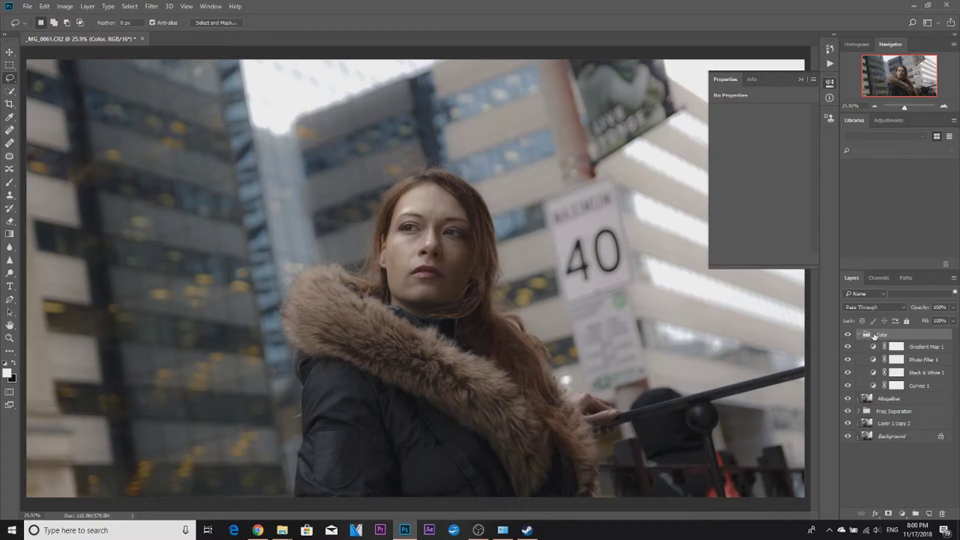
left_click(908, 347)
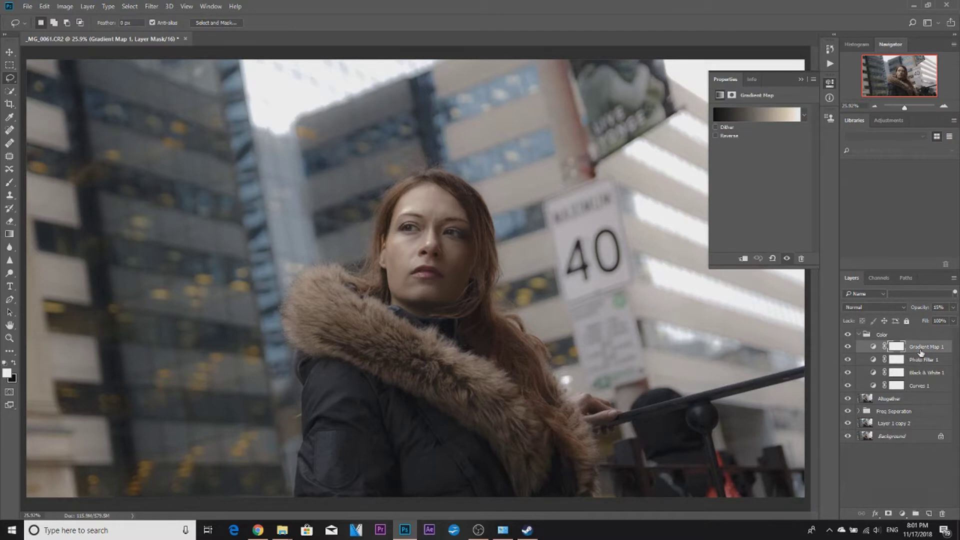
key("ctrl+shift+alt+e")
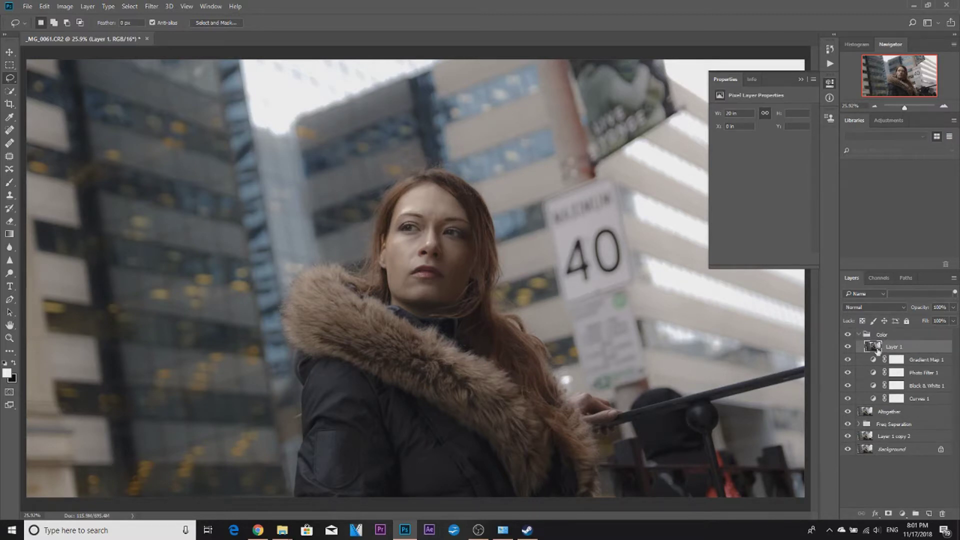
left_click_drag(882, 346, 883, 331)
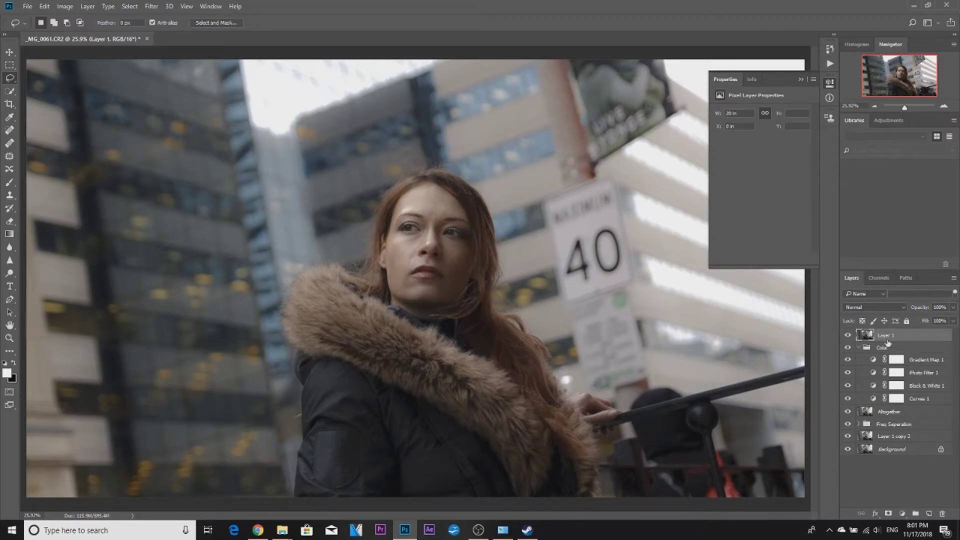
left_click(858, 348)
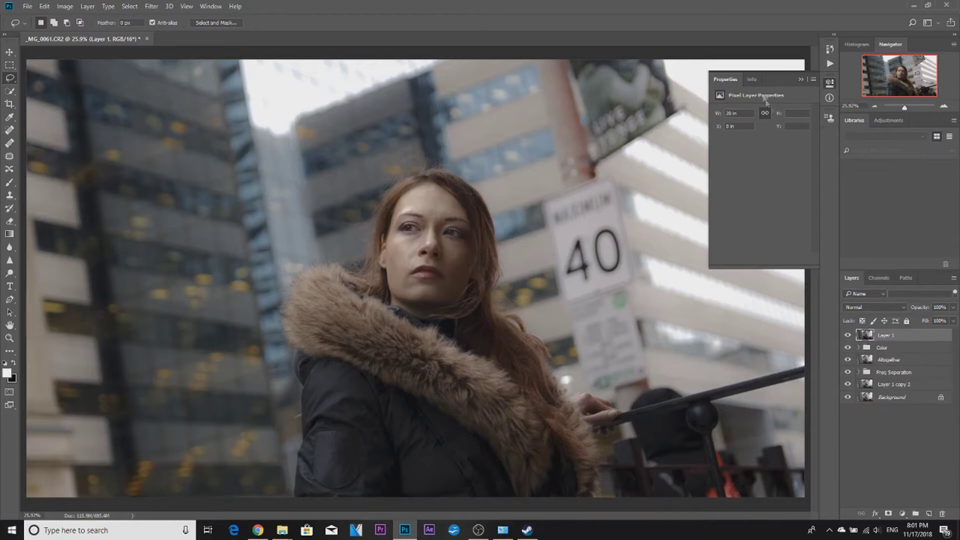
left_click(800, 79)
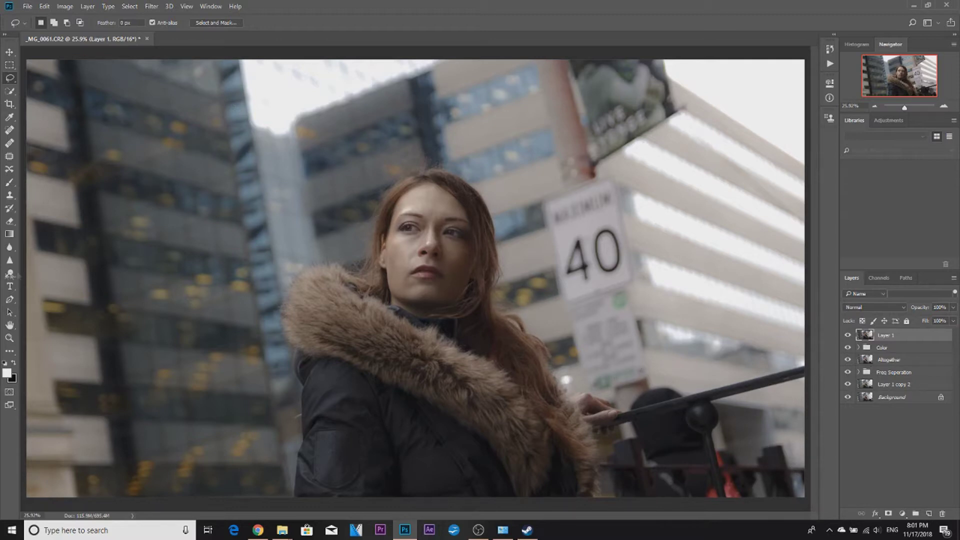
Set the foreground color to a fully saturated yellow, ffde00.
left_click(6, 373)
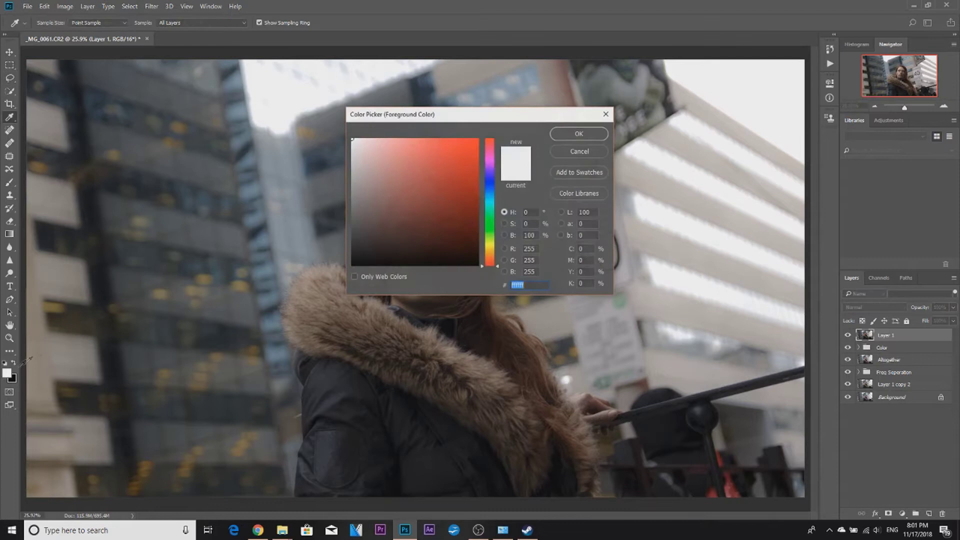
left_click_drag(493, 231, 493, 248)
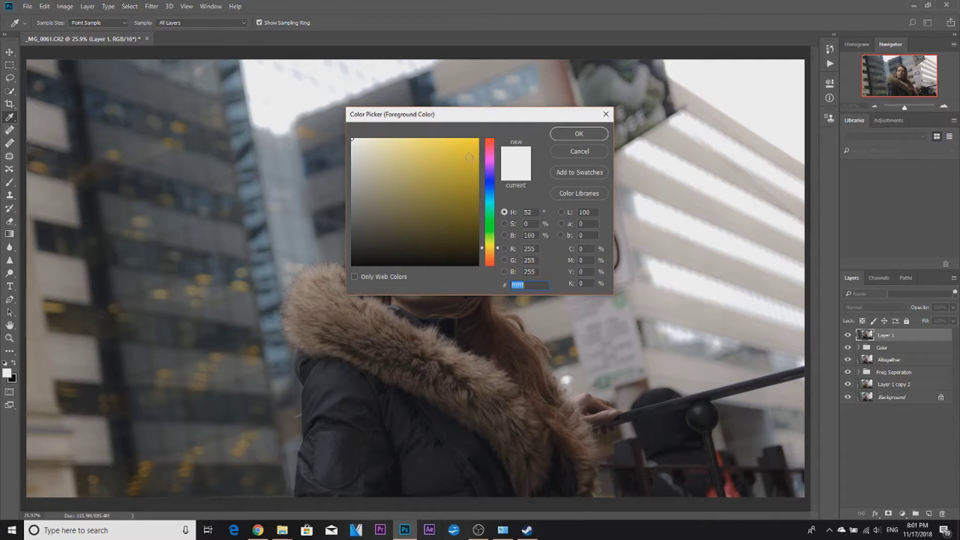
left_click_drag(450, 159, 480, 138)
left_click(581, 134)
key("l")
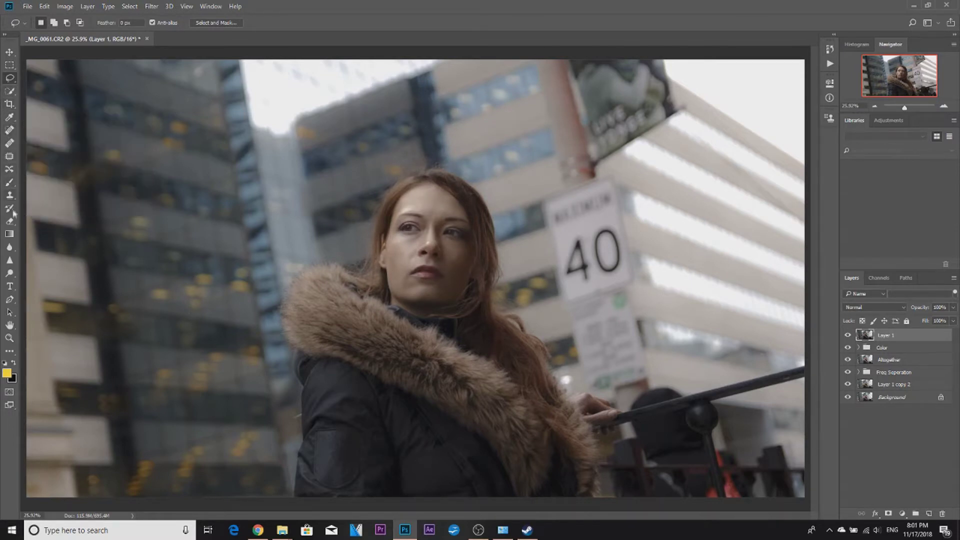
Add a new layer on top and fill it with a diagonal linear gradient from yellow to black across the canvas.
left_click(11, 238)
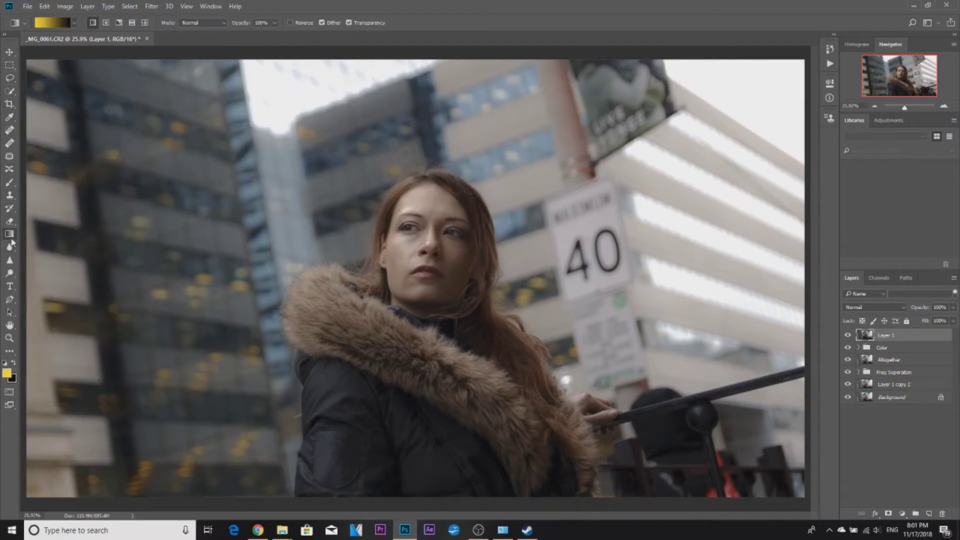
left_click(930, 515)
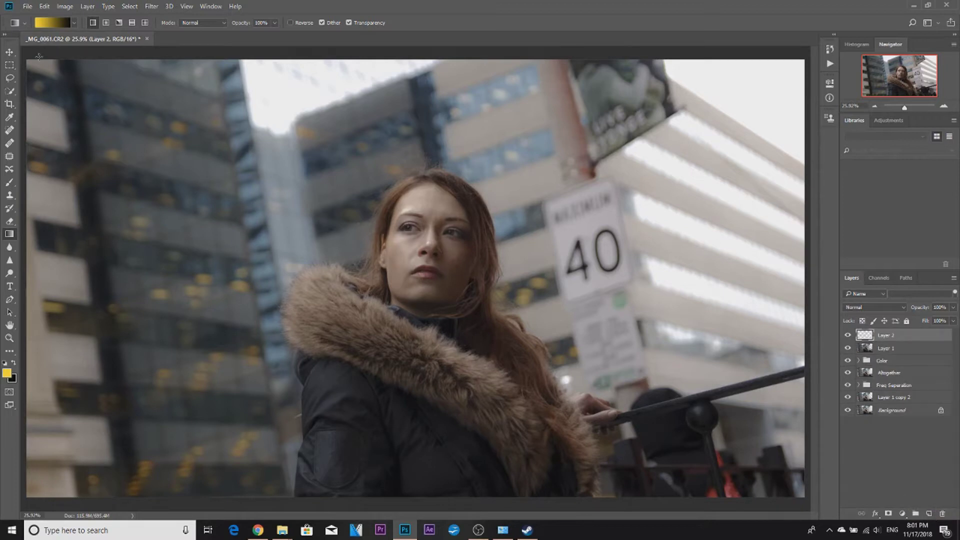
left_click_drag(615, 423, 800, 497)
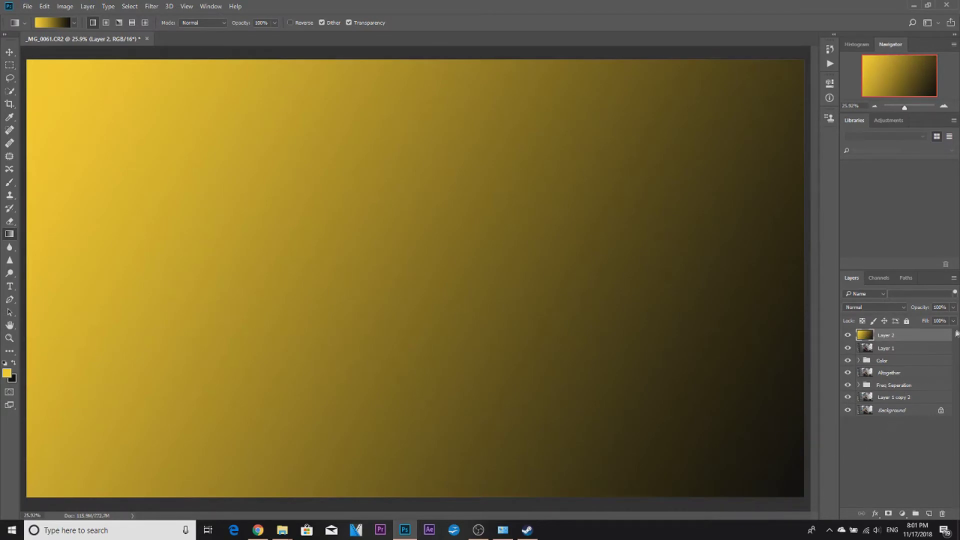
Reduce the yellow-to-black gradient layer's opacity to 5%.
left_click(954, 307)
left_click_drag(953, 321, 912, 323)
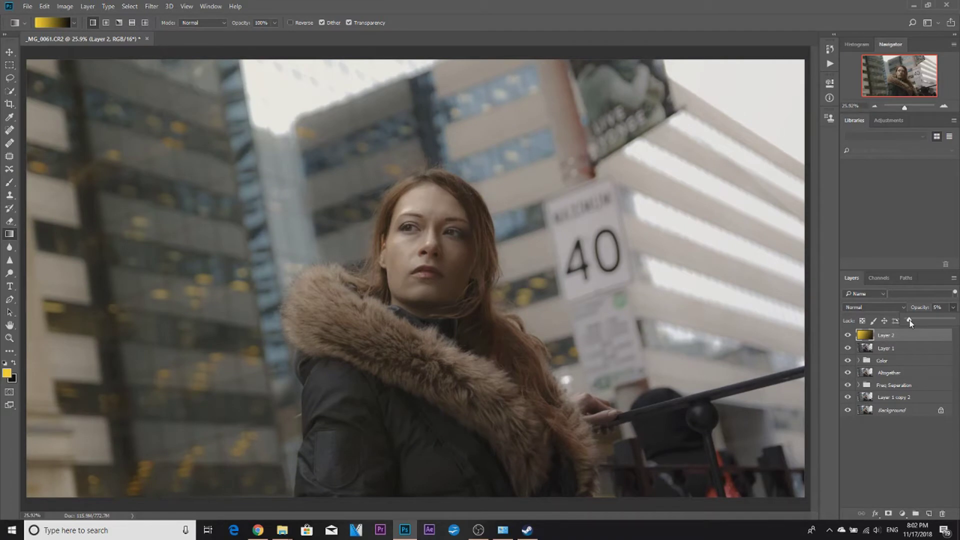
left_click_drag(911, 323, 909, 323)
left_click_drag(909, 322, 912, 323)
Delete the yellow-to-black gradient layer.
right_click(883, 340)
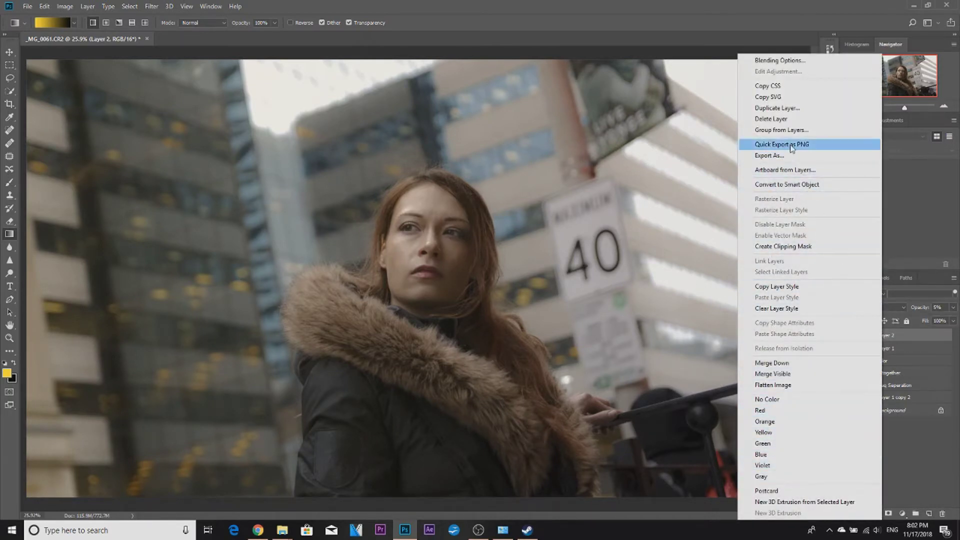
left_click(773, 119)
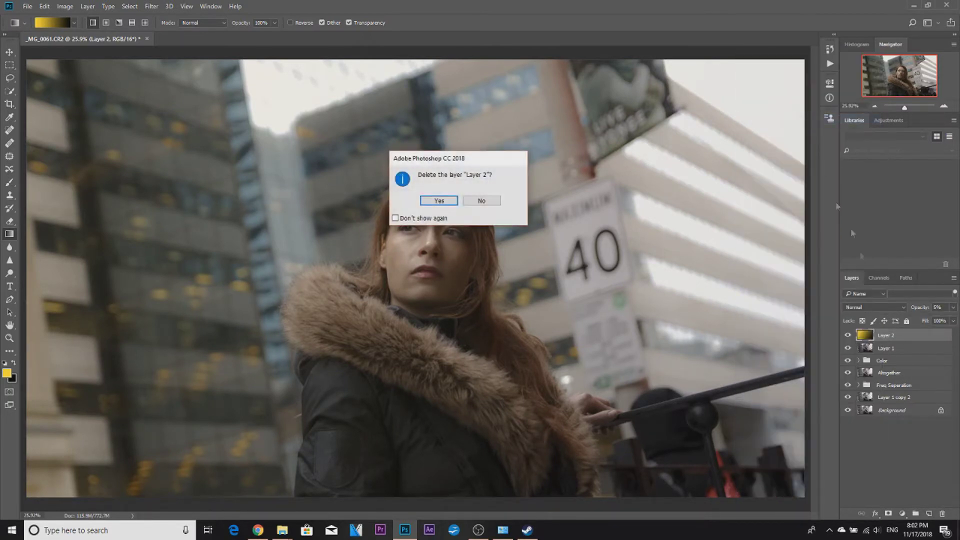
left_click(439, 201)
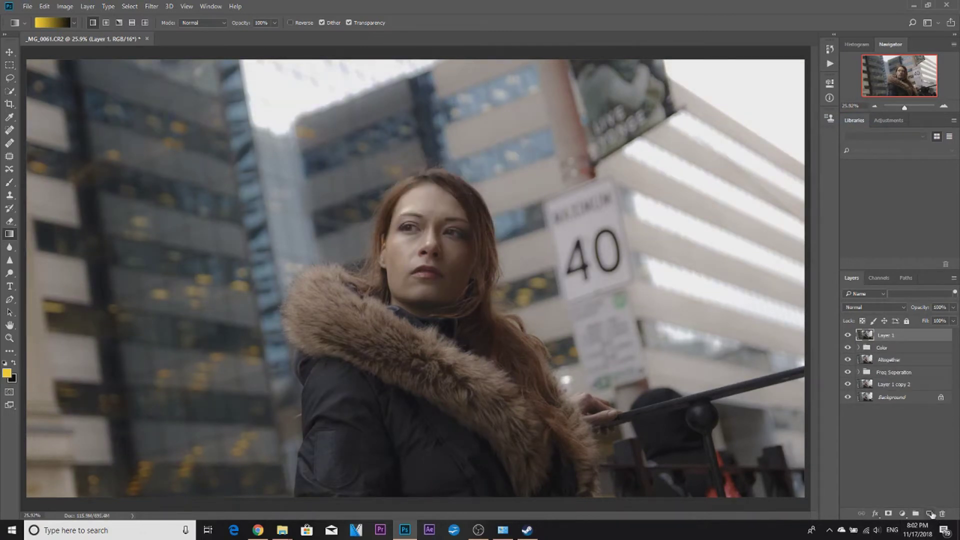
On a new layer above the merged layer, draw a diagonal linear gradient from orange-yellow ffc000 to black across the canvas.
left_click(930, 514)
left_click(7, 372)
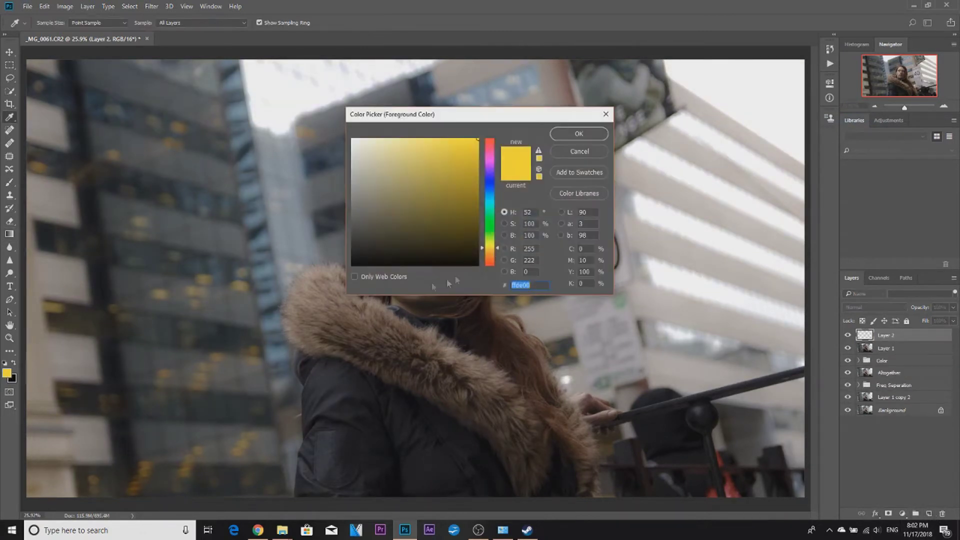
left_click_drag(491, 183, 493, 250)
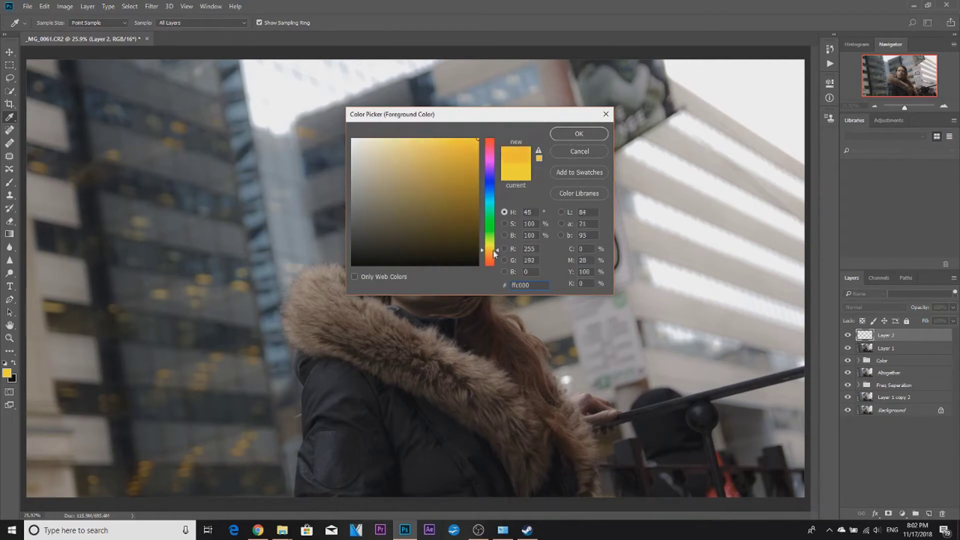
left_click(579, 134)
key("g")
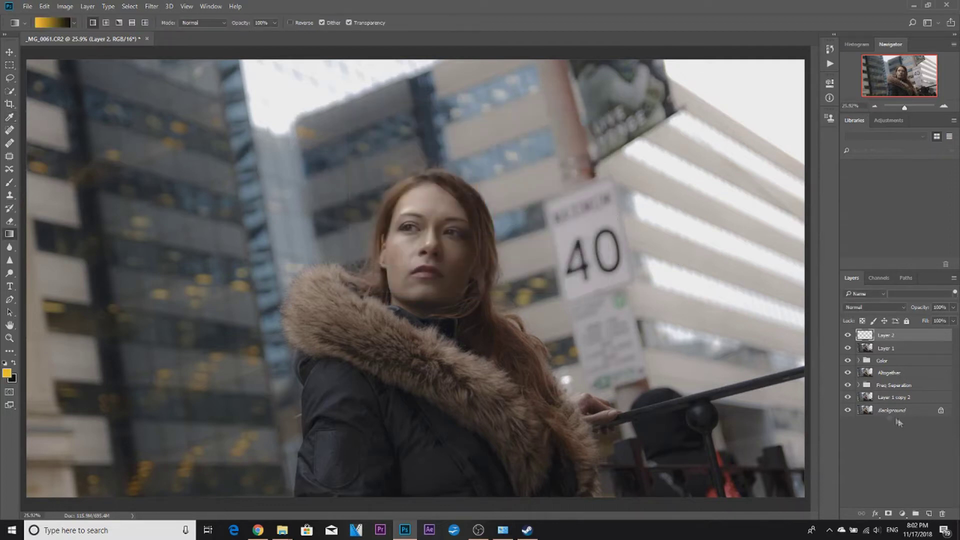
left_click_drag(27, 58, 814, 500)
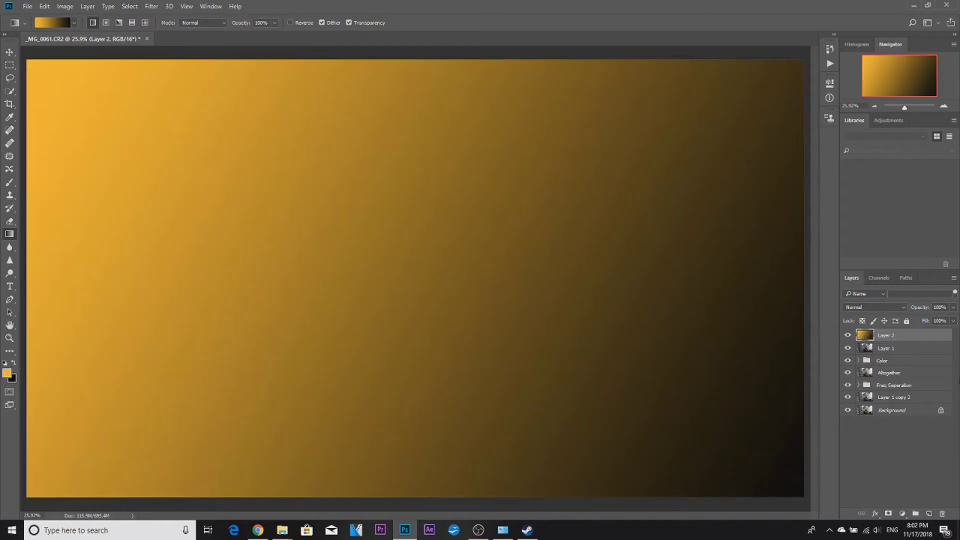
Reduce the orange-to-black gradient layer's opacity to 2%.
left_click(953, 307)
left_click_drag(953, 321, 909, 322)
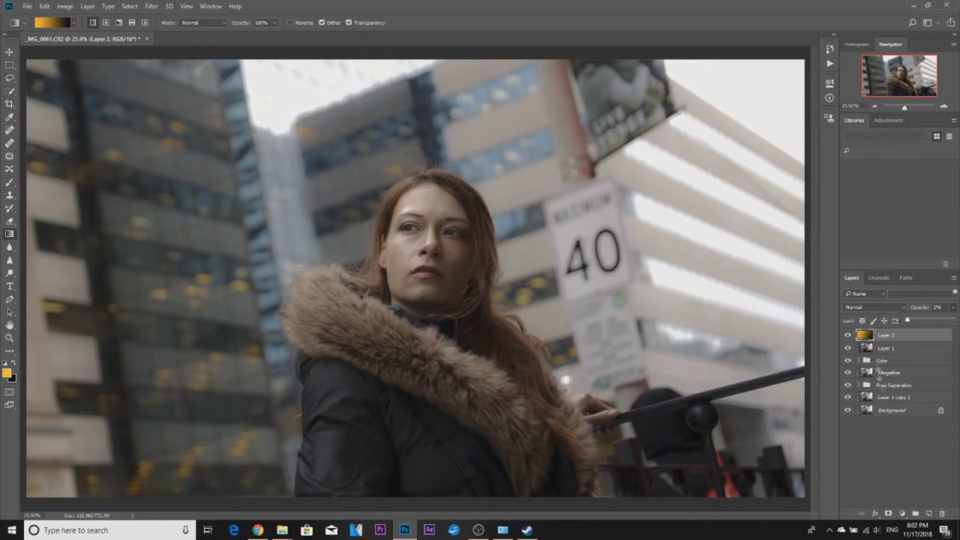
Toggle the gradient layer's visibility repeatedly to compare the portrait with and without the warm tint.
left_click(847, 335)
left_click(847, 336)
left_click(847, 336)
left_click(847, 336)
left_click(847, 336)
left_click(847, 336)
left_click(847, 336)
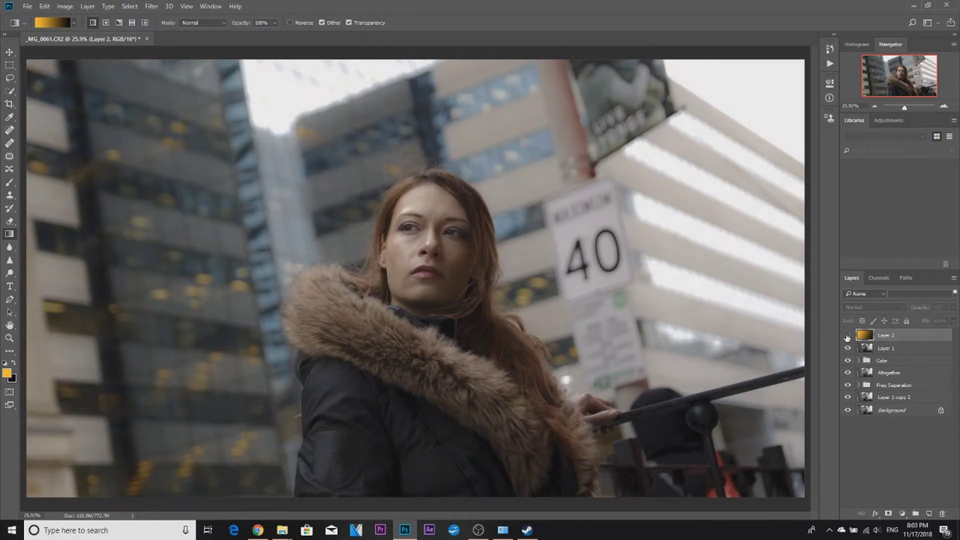
left_click(848, 336)
left_click(849, 336)
left_click(848, 336)
left_click(848, 336)
left_click(848, 336)
left_click(848, 337)
Stamp all visible layers into a new layer on top and name it Re-edit.
key("ctrl+shift+alt+e")
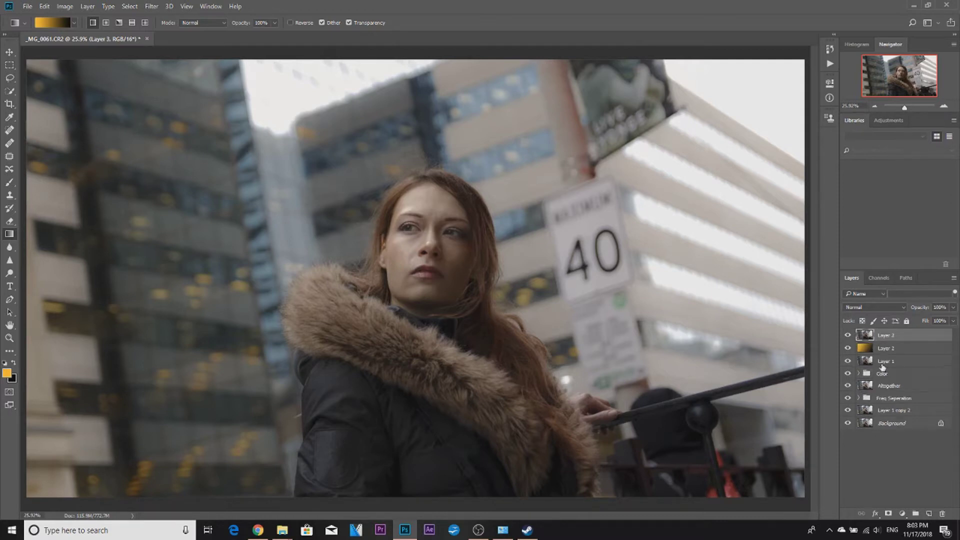
double_click(884, 335)
key("BackSpace")
type("Re-edit")
left_click(861, 458)
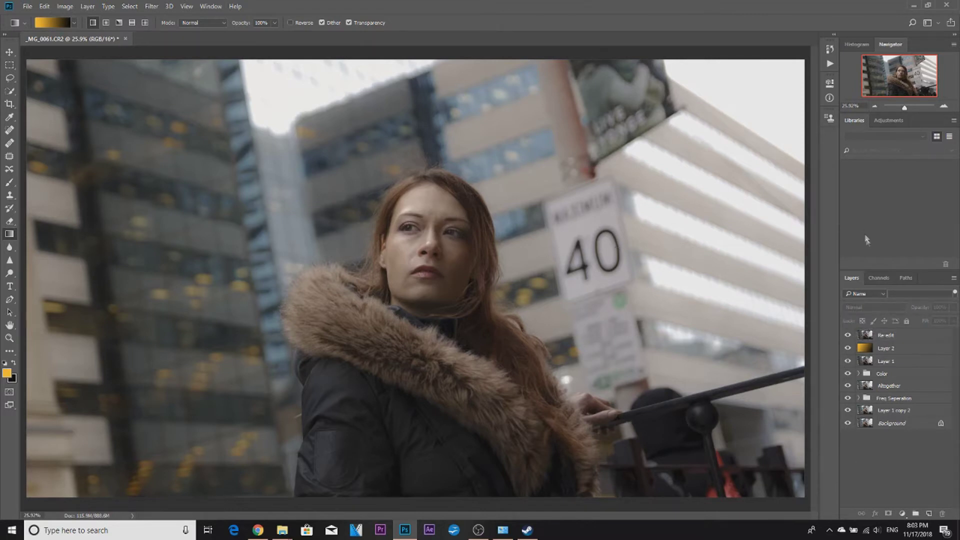
Start the Camera Raw Filter on the Re-edit layer, set Contrast to +17, and check the face up close.
left_click(890, 336)
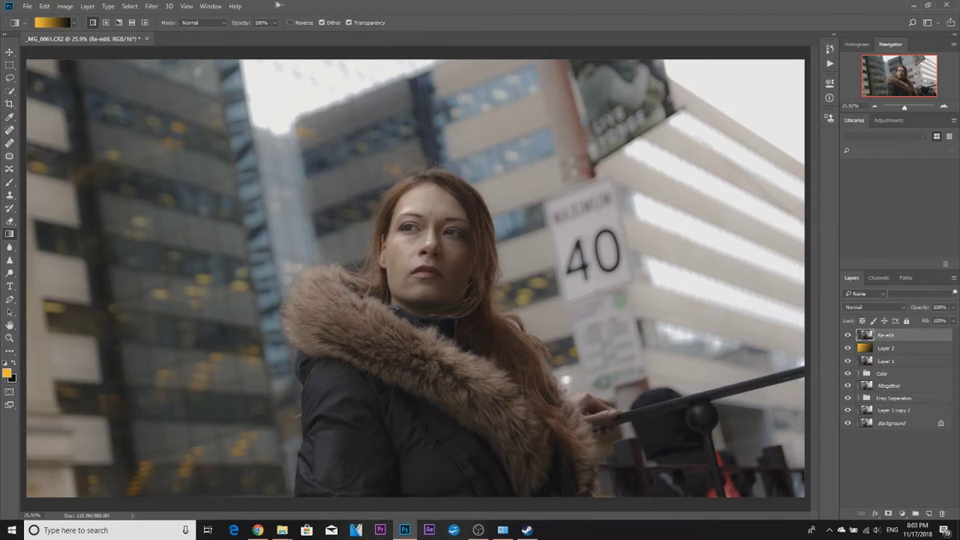
left_click(152, 6)
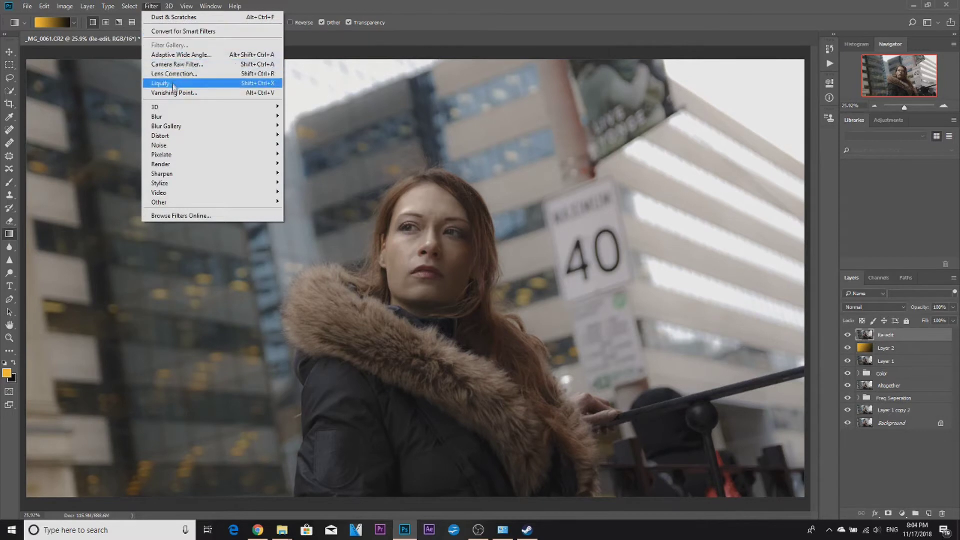
mouse_move(178, 119)
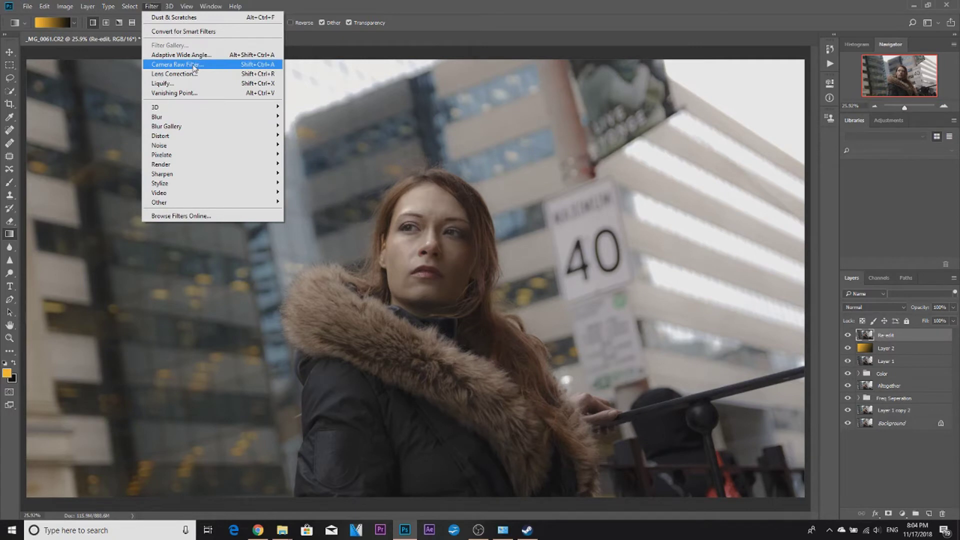
left_click(194, 67)
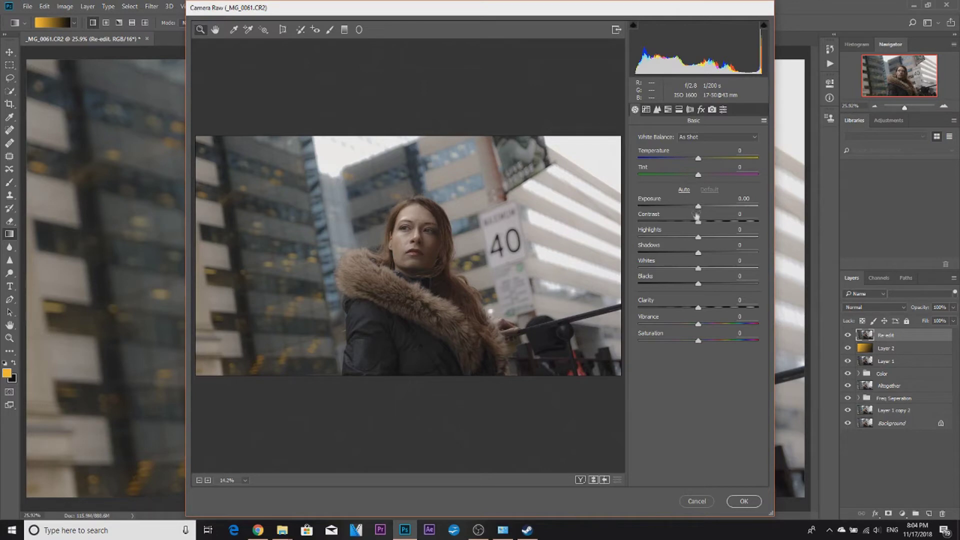
mouse_move(700, 225)
left_mouse_down()
mouse_move(717, 225)
mouse_move(709, 224)
left_mouse_up()
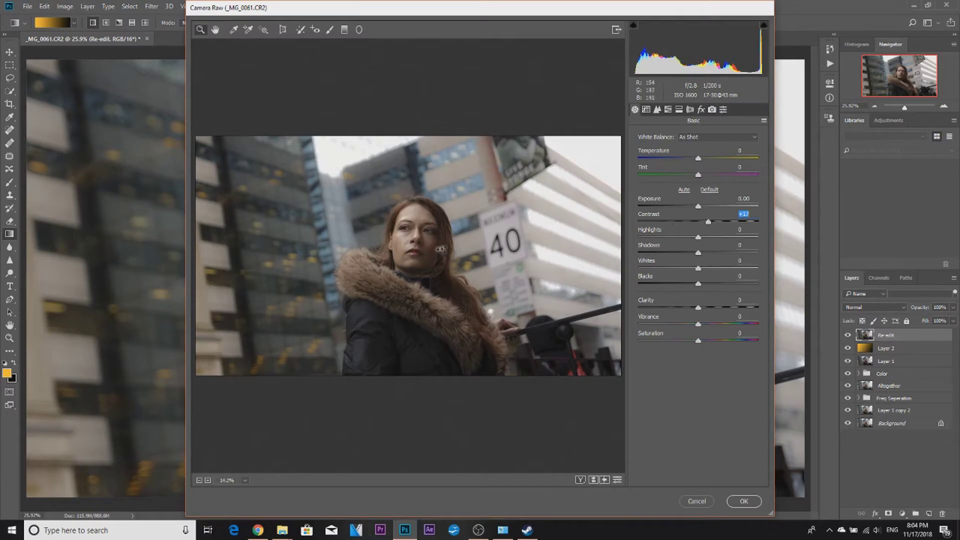
left_click(435, 241)
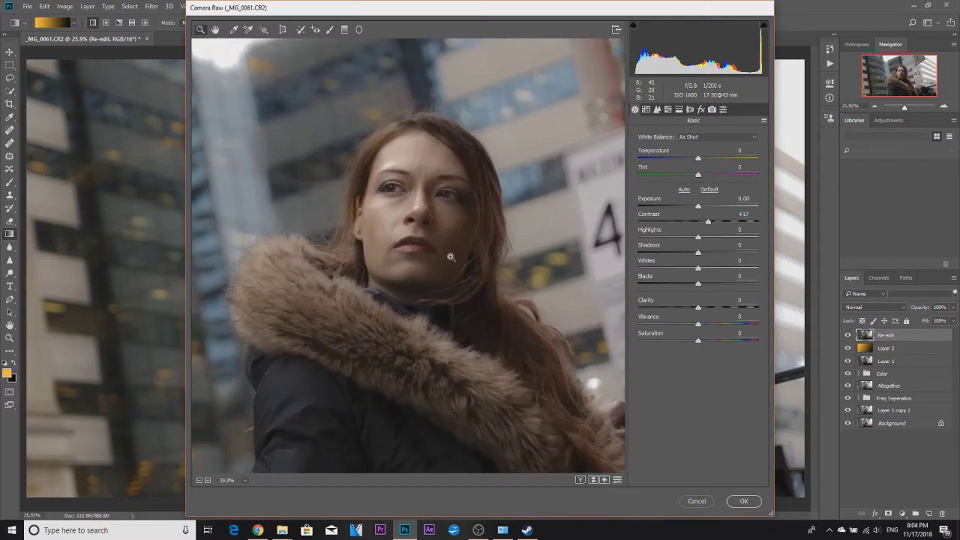
left_click(400, 256)
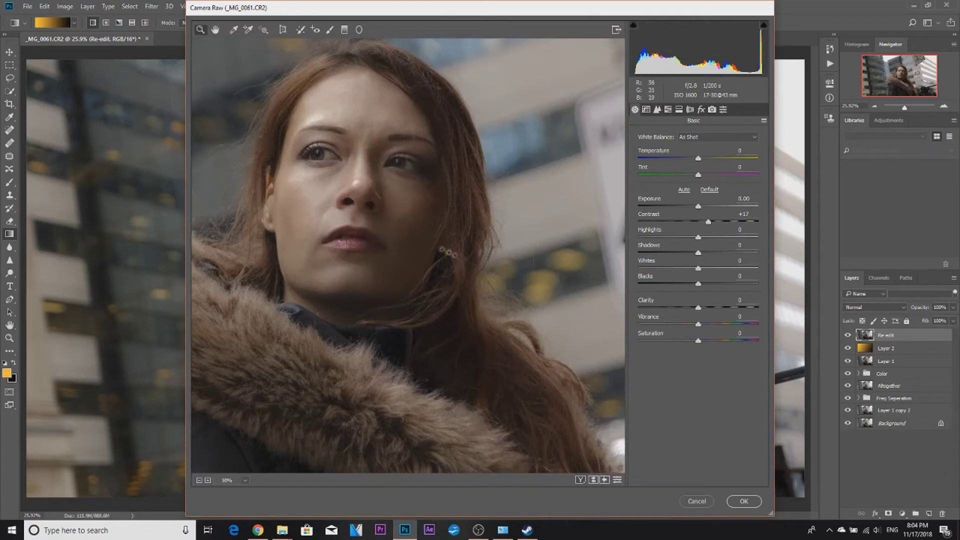
right_click(441, 250)
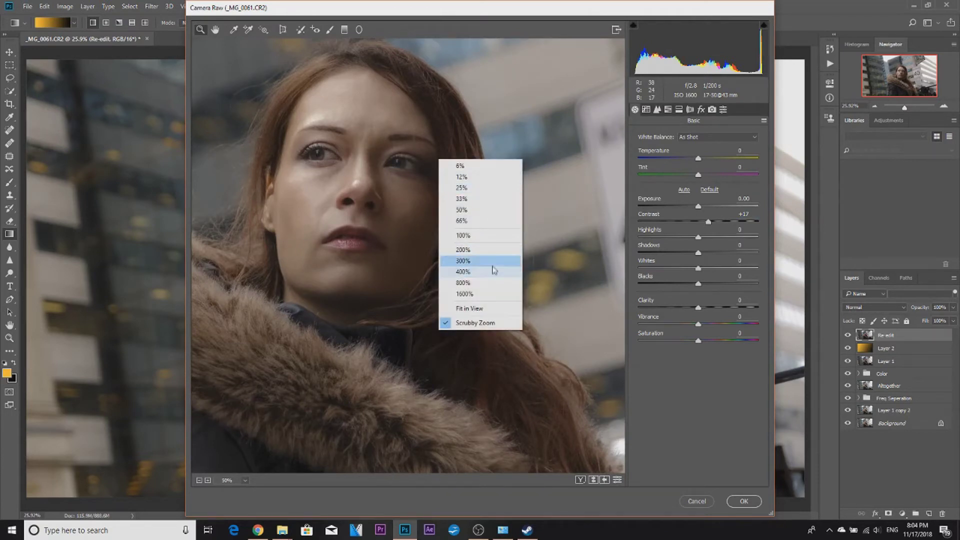
left_click(487, 310)
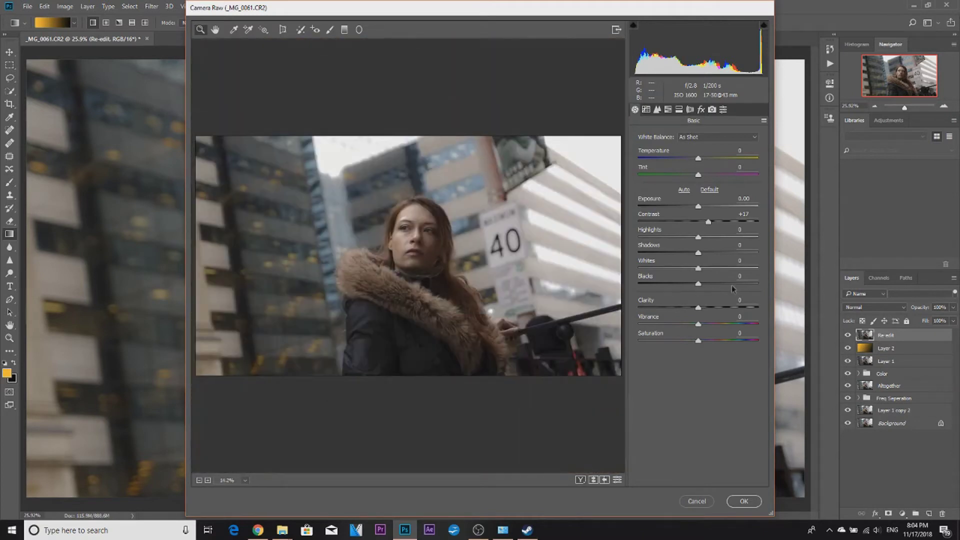
Set Highlights to +5, Shadows to +4, Whites to +2, Blacks to -2 and Clarity to +6.
mouse_move(699, 239)
left_mouse_down()
mouse_move(725, 239)
mouse_move(701, 238)
mouse_move(713, 255)
mouse_move(701, 255)
left_mouse_up()
left_click(700, 254)
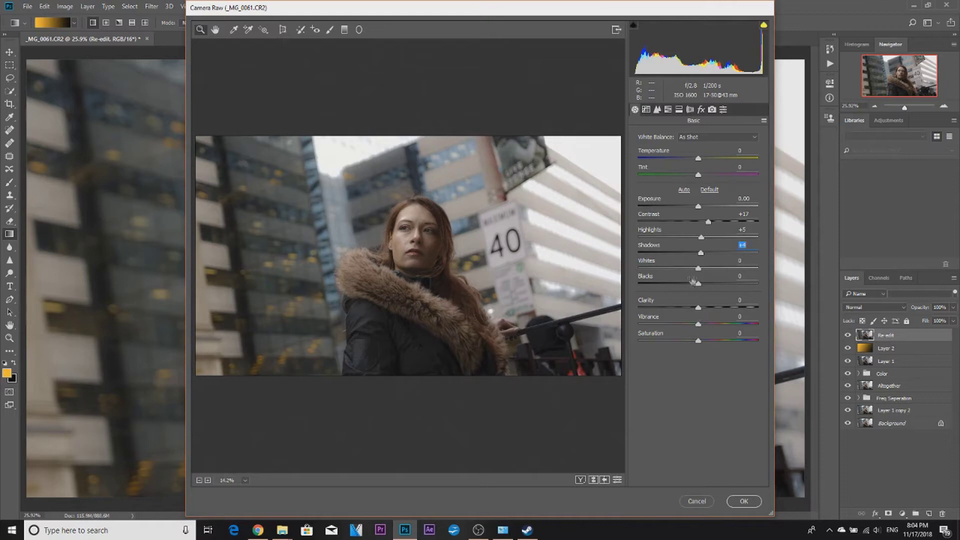
mouse_move(700, 269)
left_mouse_down()
mouse_move(711, 270)
mouse_move(699, 270)
mouse_move(715, 285)
mouse_move(698, 285)
left_mouse_up()
left_click(699, 284)
left_click_drag(699, 307, 702, 306)
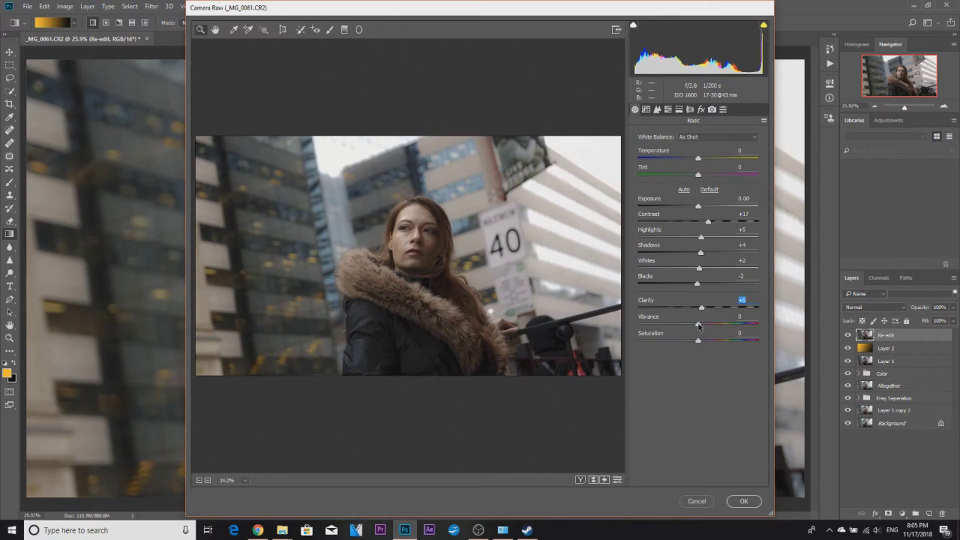
Set Vibrance to +22 and Saturation to +18, and inspect the colours on the woman's face.
mouse_move(702, 324)
left_mouse_down()
mouse_move(722, 324)
mouse_move(703, 324)
mouse_move(711, 324)
left_mouse_up()
left_click_drag(698, 341, 710, 343)
left_click(461, 264)
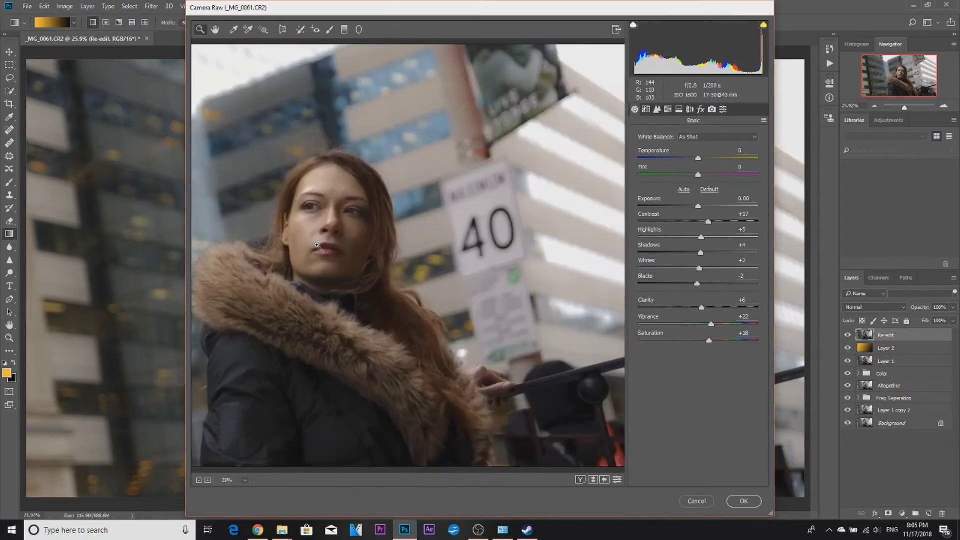
left_click(393, 258)
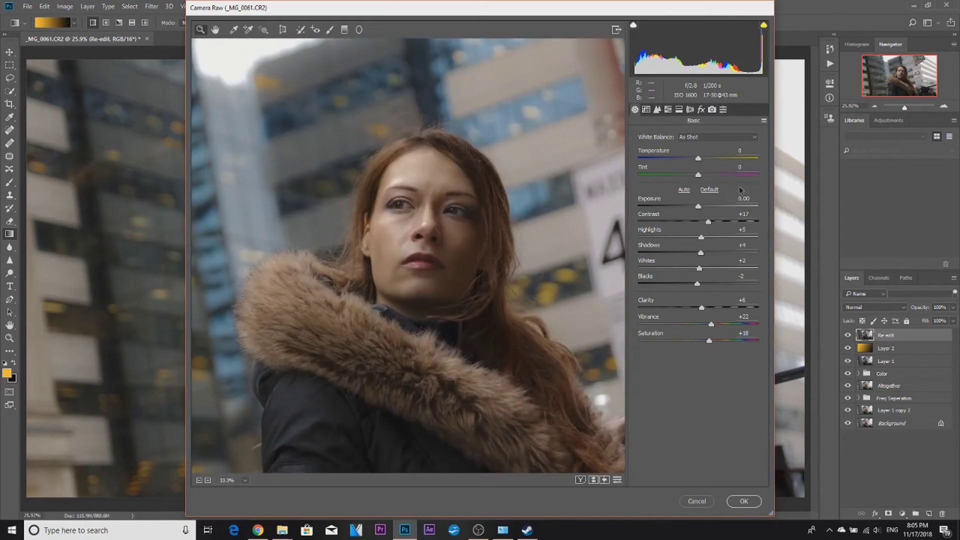
right_click(511, 302)
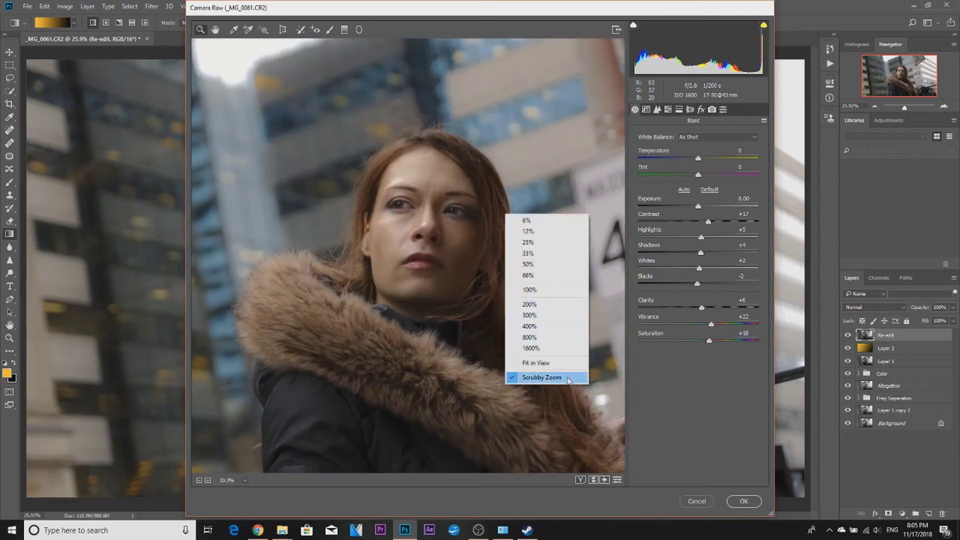
left_click(560, 364)
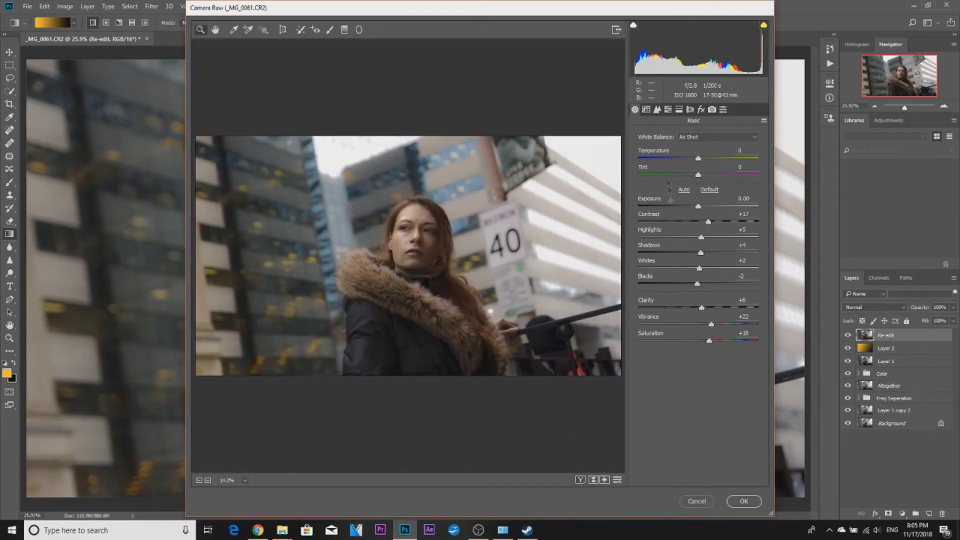
Look through the Lens Corrections, Tone Curve and Detail settings, and apply the Camera Raw adjustments to the Re-edit layer.
left_click(690, 110)
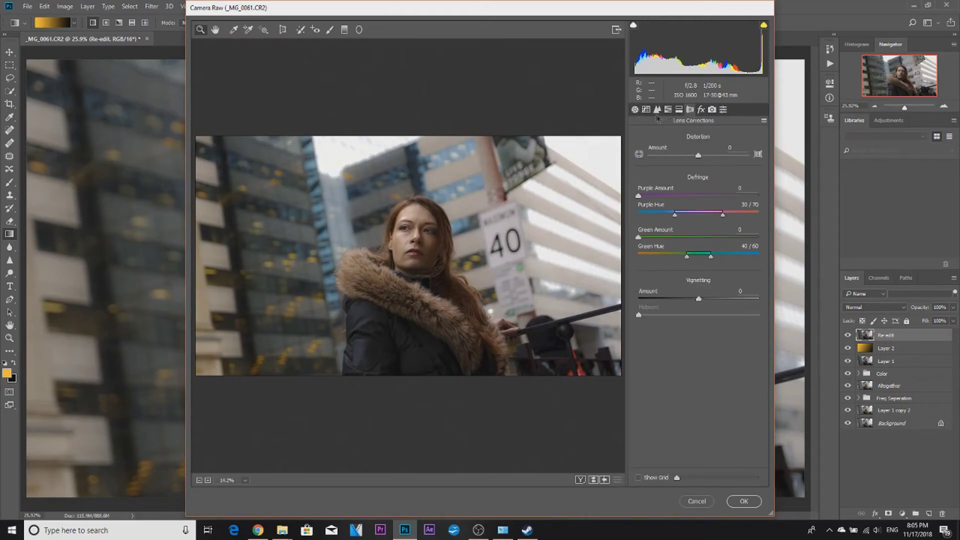
left_click(635, 110)
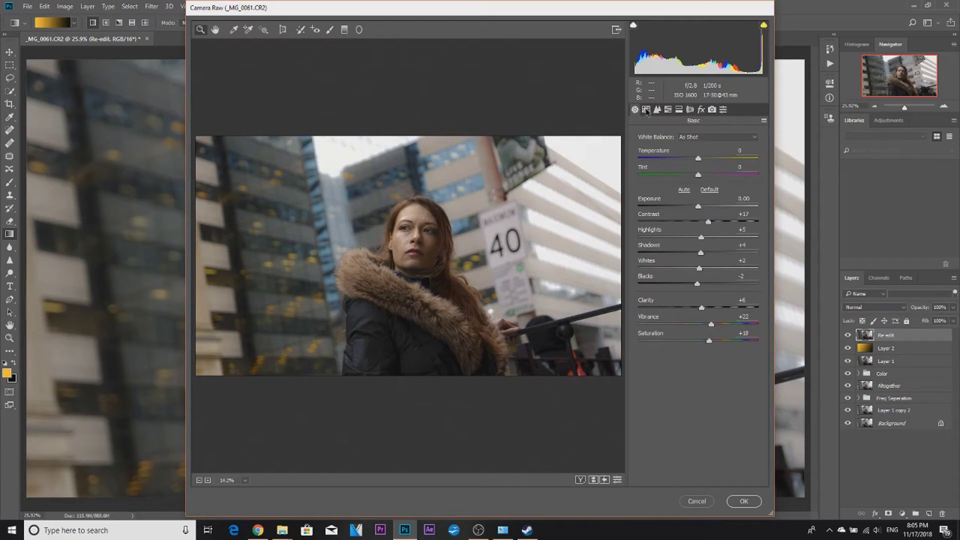
left_click(646, 109)
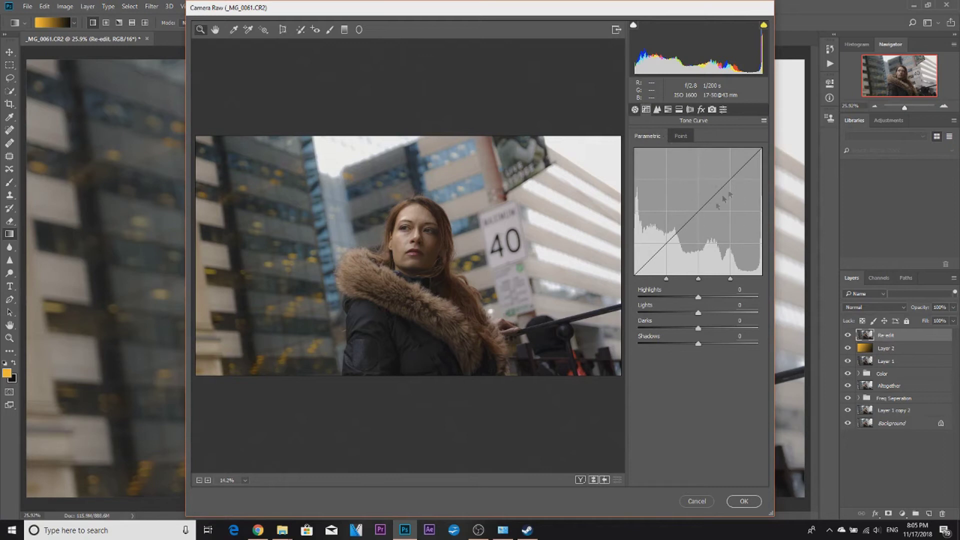
left_click(668, 109)
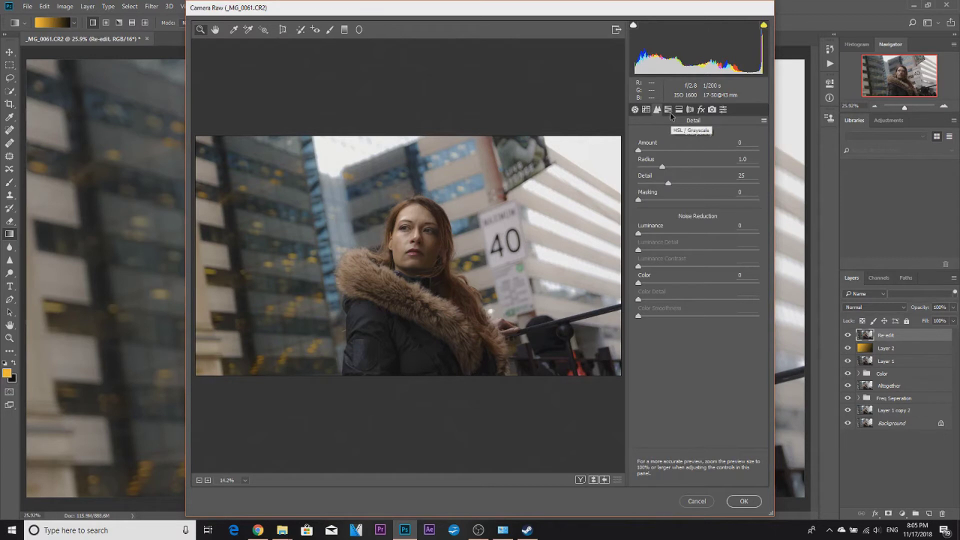
left_click(636, 110)
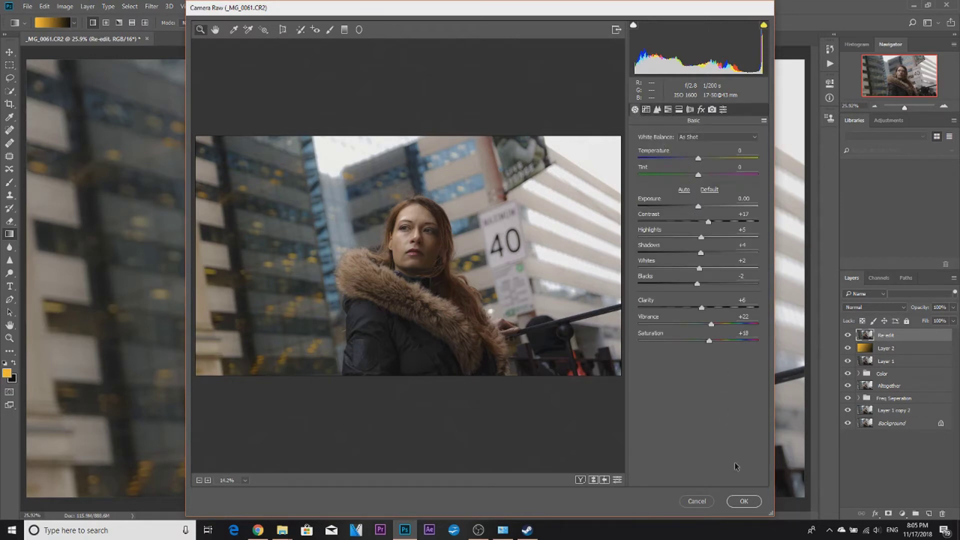
left_click(745, 501)
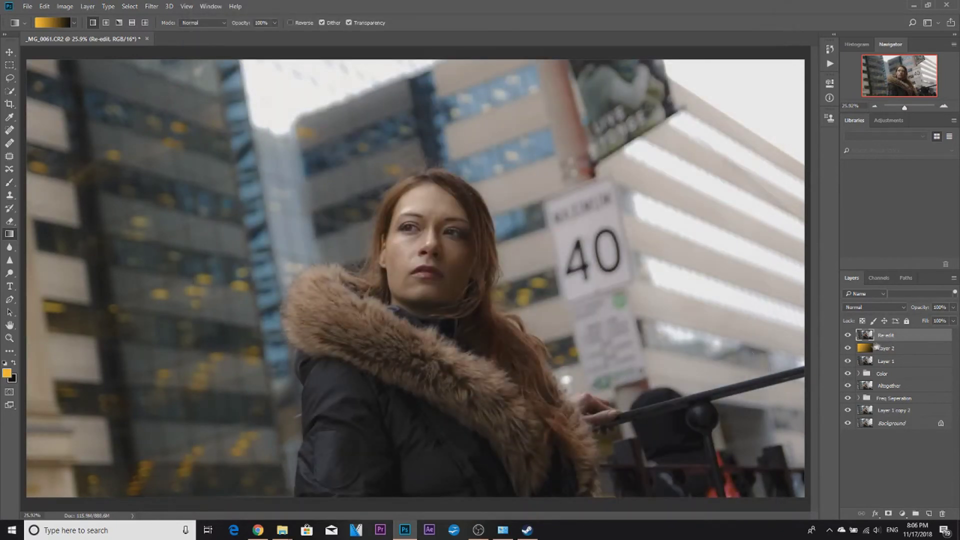
Hide all layers between Re-edit and Background, and toggle Re-edit's visibility to compare the edit with the original photo.
left_click_drag(847, 349, 847, 403)
left_click(848, 336)
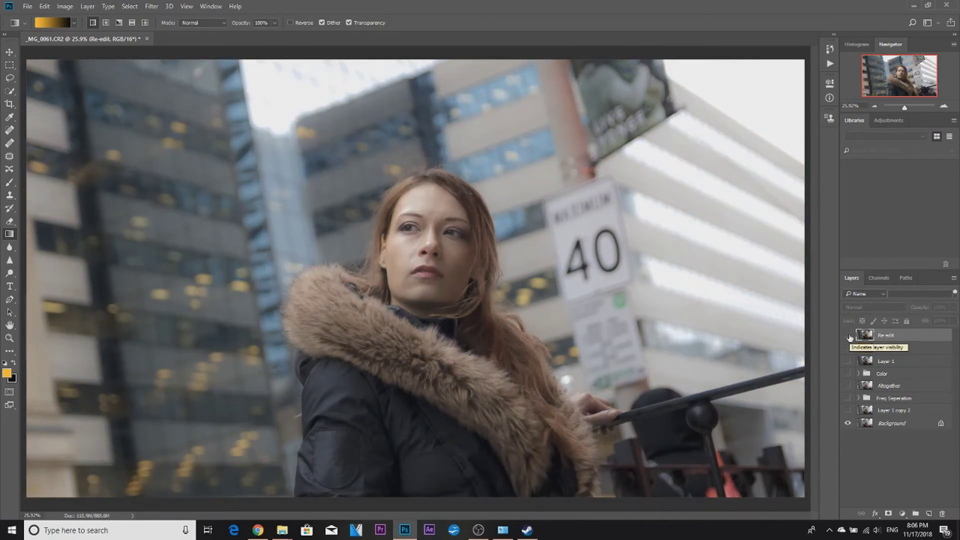
left_click(848, 336)
left_click(848, 336)
left_click(848, 336)
left_click(848, 336)
left_click(848, 336)
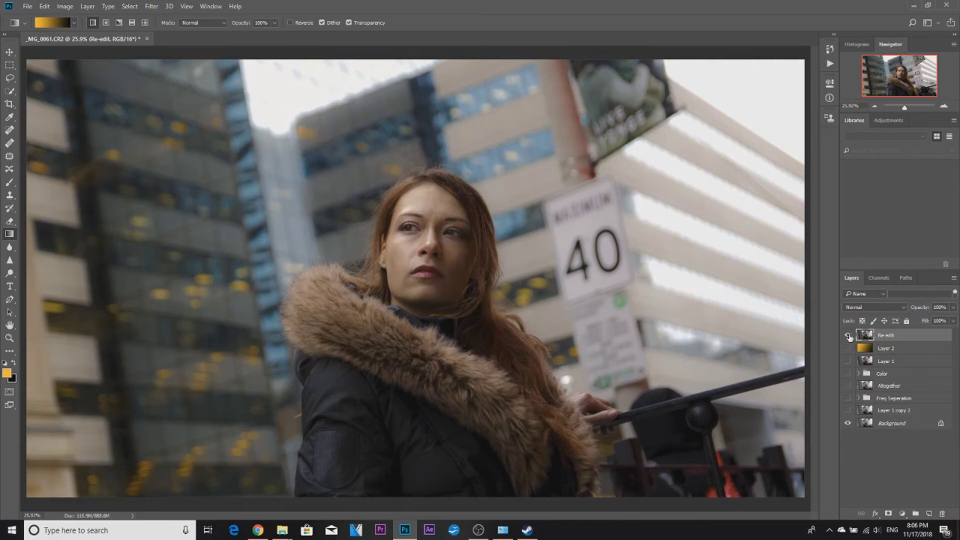
left_click(848, 335)
left_click(848, 336)
Apply the Camera Raw Filter to the Re-edit layer with a Lens Corrections vignetting amount of -100.
left_click(151, 6)
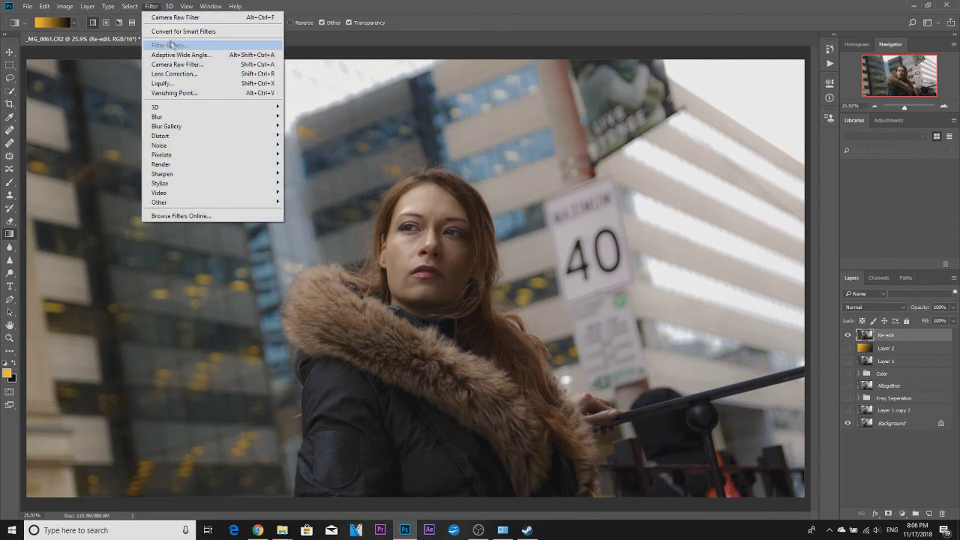
left_click(196, 73)
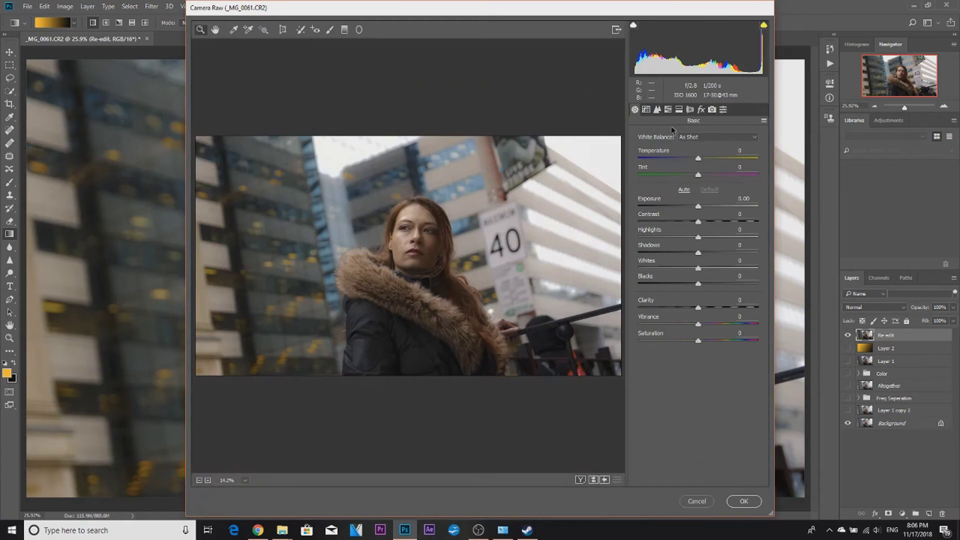
left_click(690, 110)
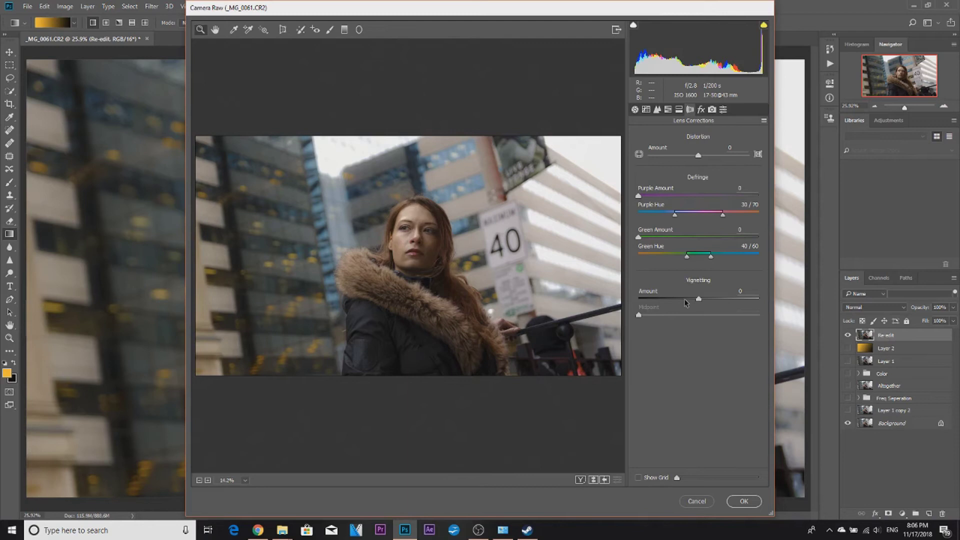
left_click_drag(699, 299, 668, 302)
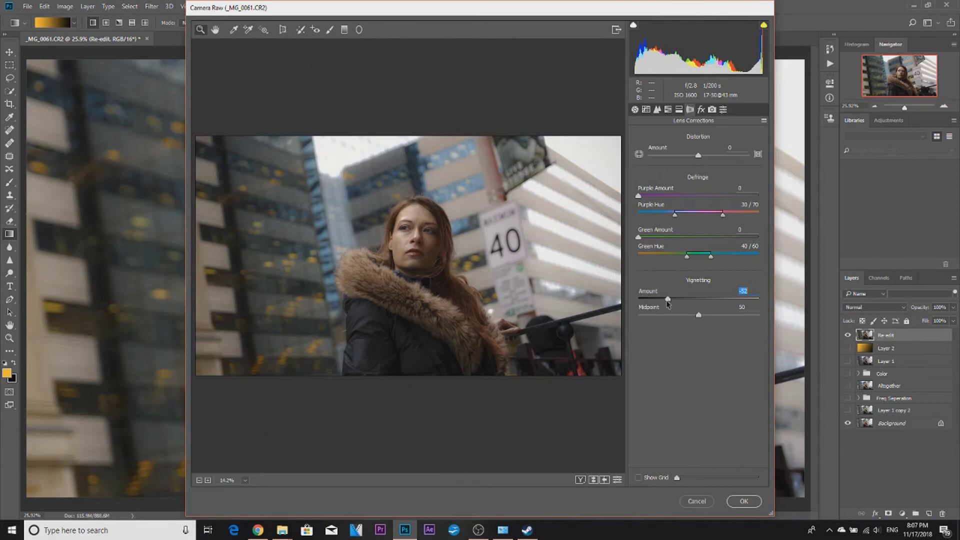
left_click_drag(668, 302, 769, 305)
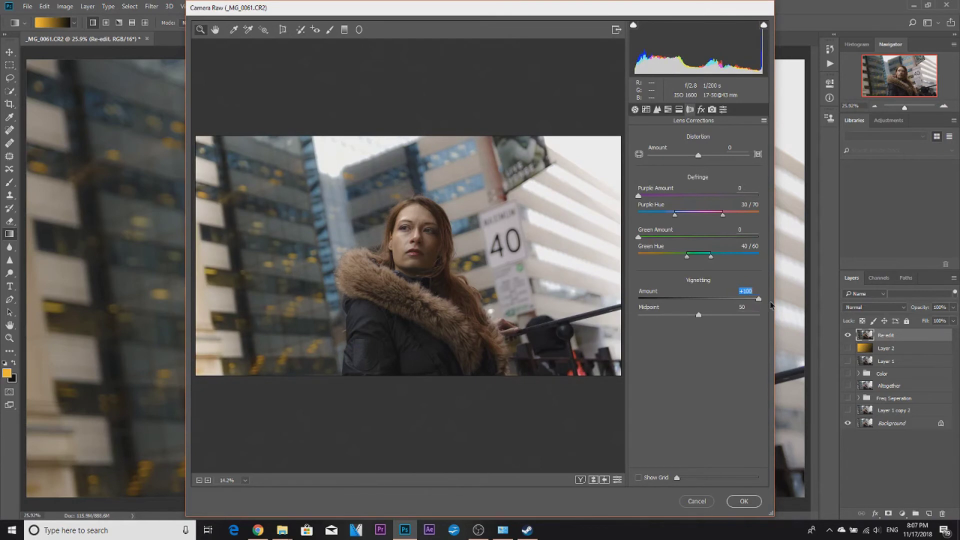
left_click_drag(771, 305, 635, 312)
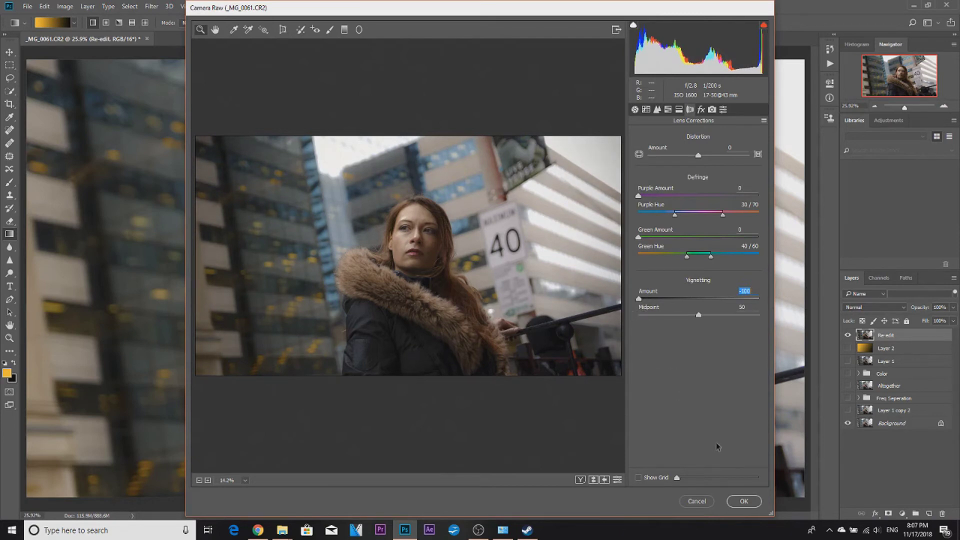
left_click(744, 501)
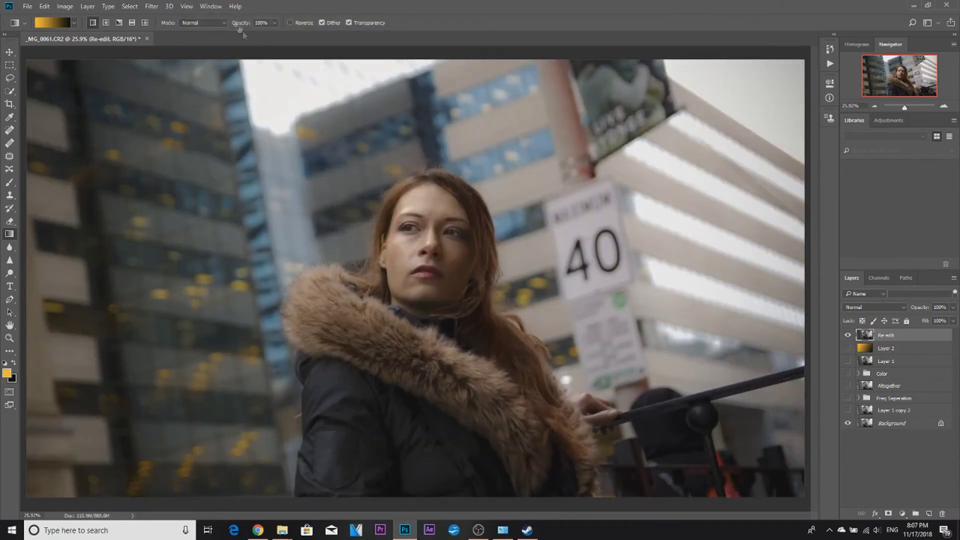
Apply a Lens Correction filter to the Re-edit layer with a custom vignette amount of -73.
left_click(187, 6)
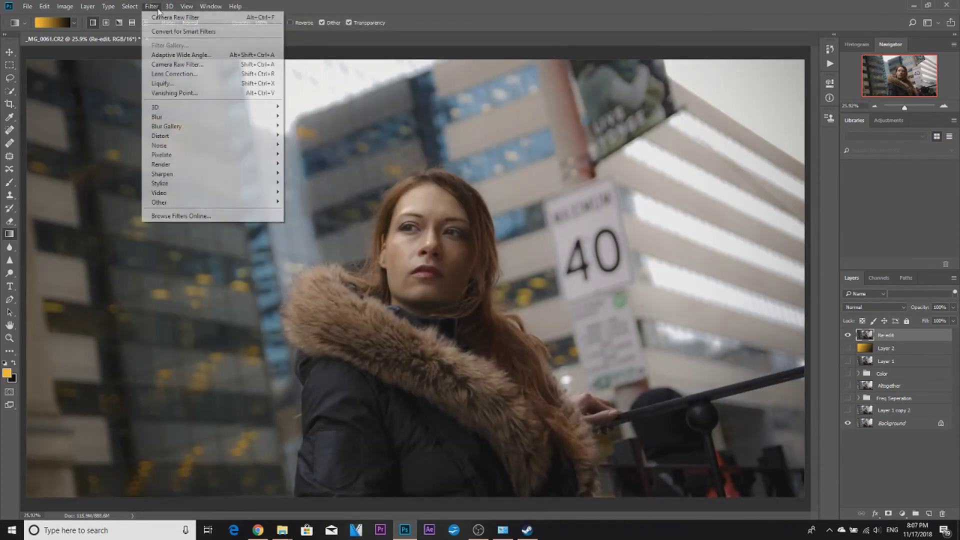
left_click(175, 74)
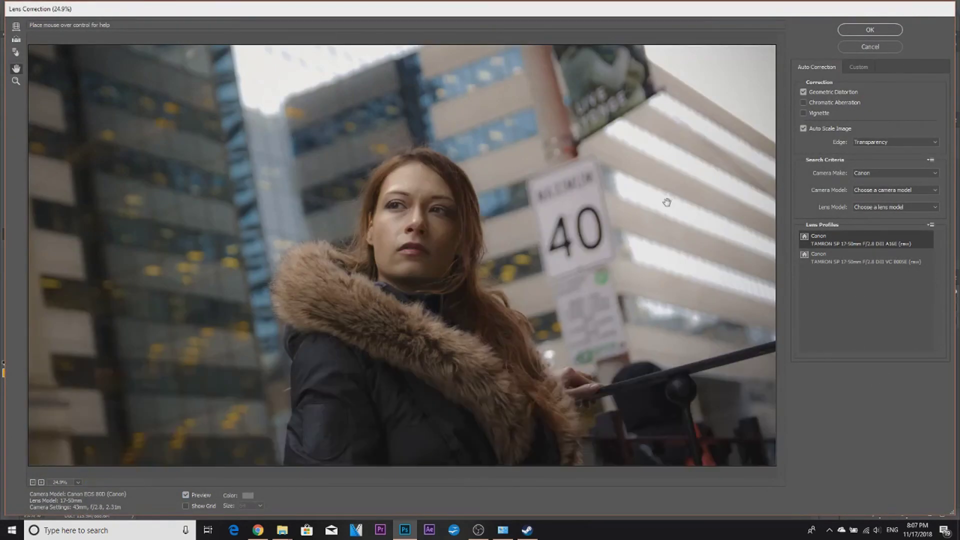
left_click(859, 67)
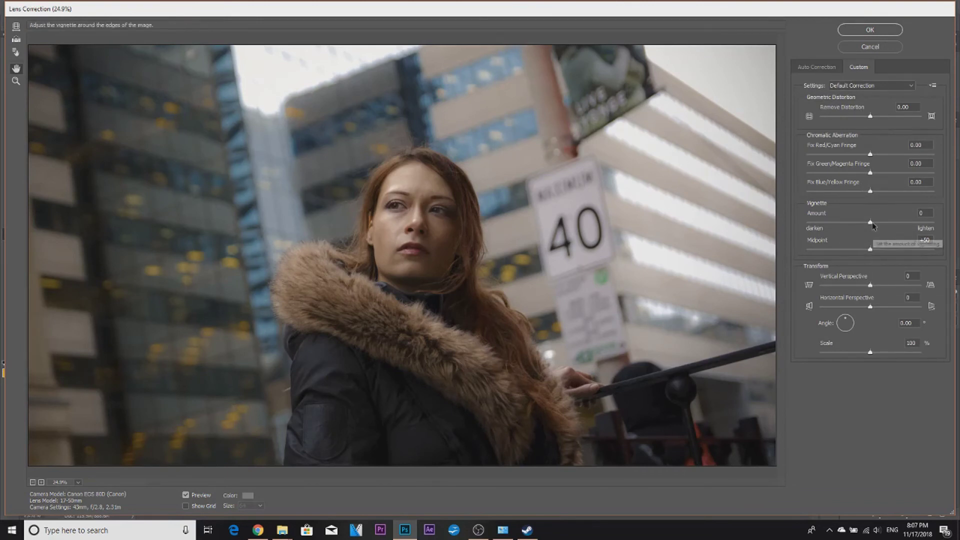
left_click_drag(870, 225, 824, 224)
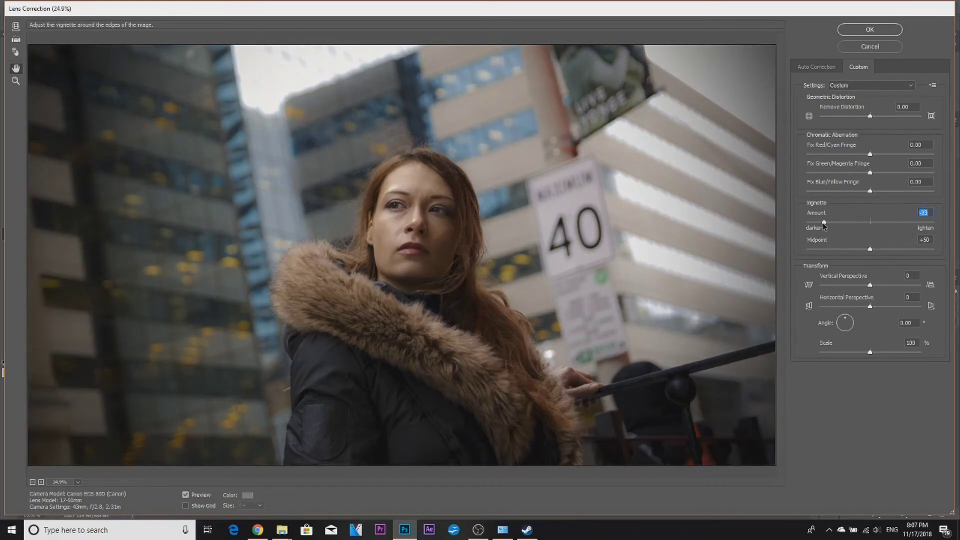
left_click(880, 31)
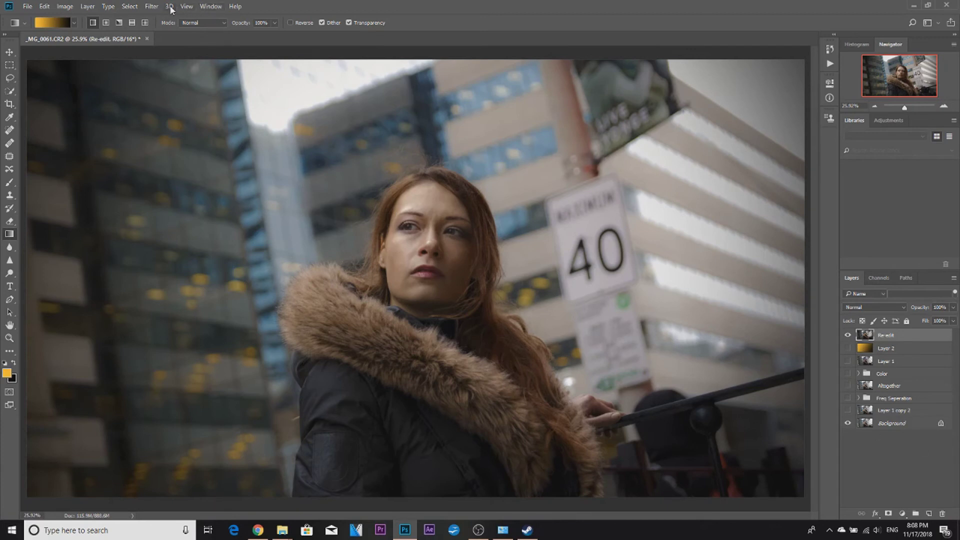
left_click(152, 6)
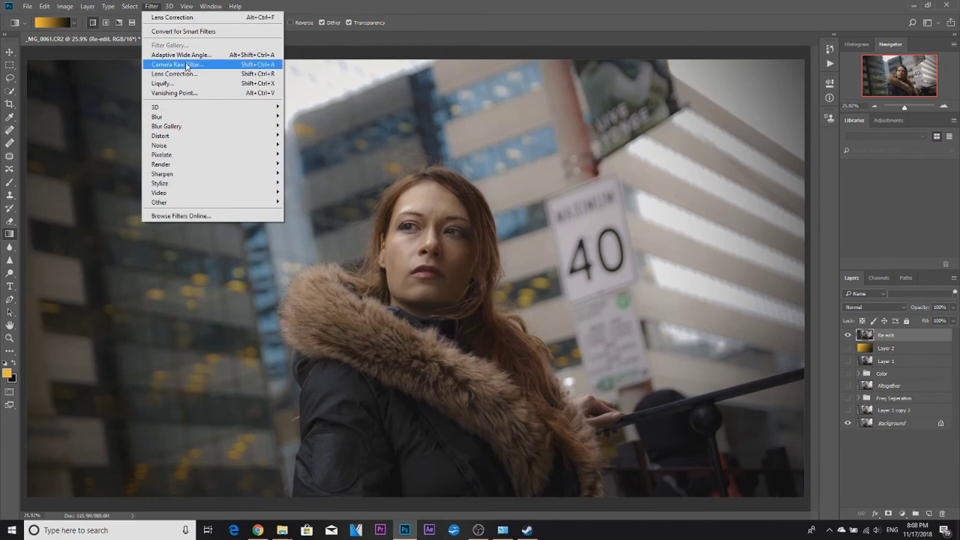
left_click(460, 6)
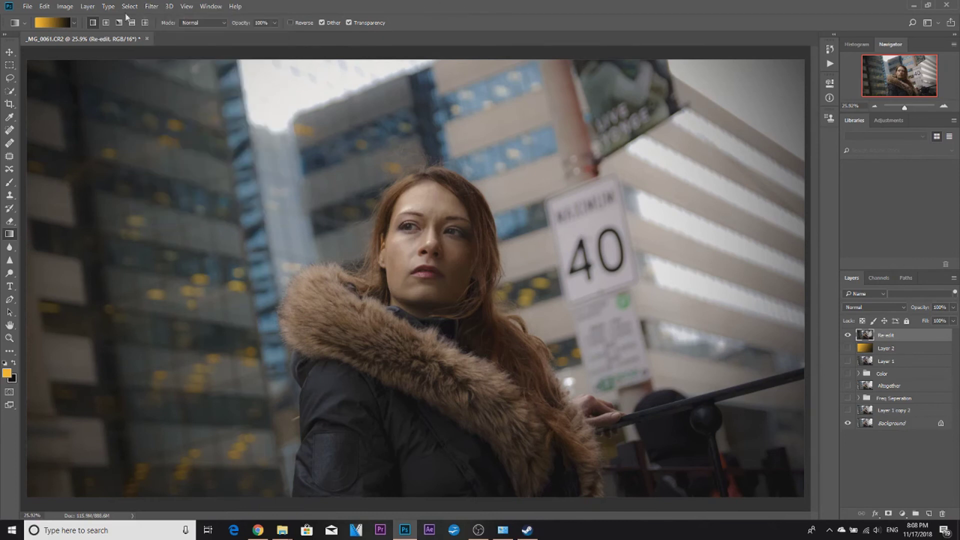
left_click(152, 7)
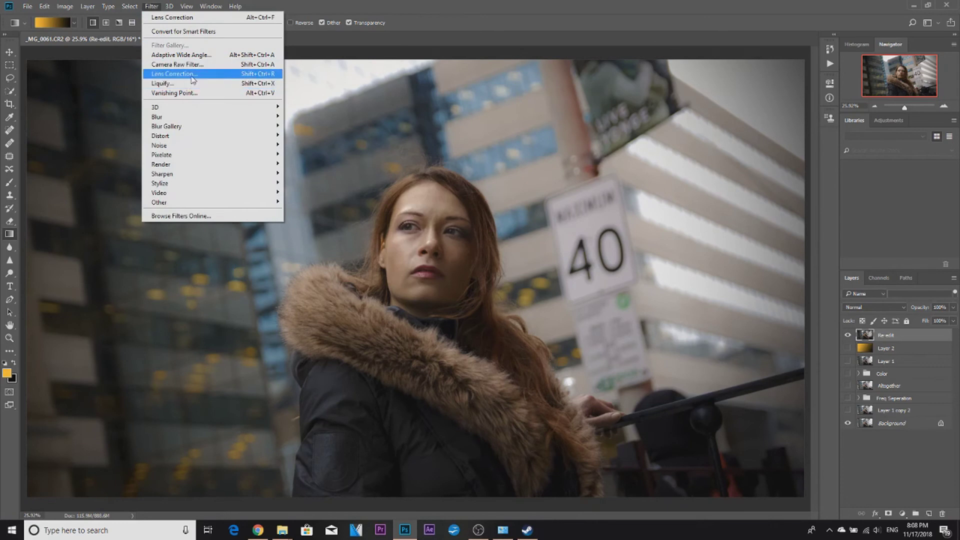
left_click(382, 7)
Repeatedly undo and redo the Lens Correction to compare the vignette, and toggle Re-edit's visibility to compare the edit with the original photo.
key("ctrl+z")
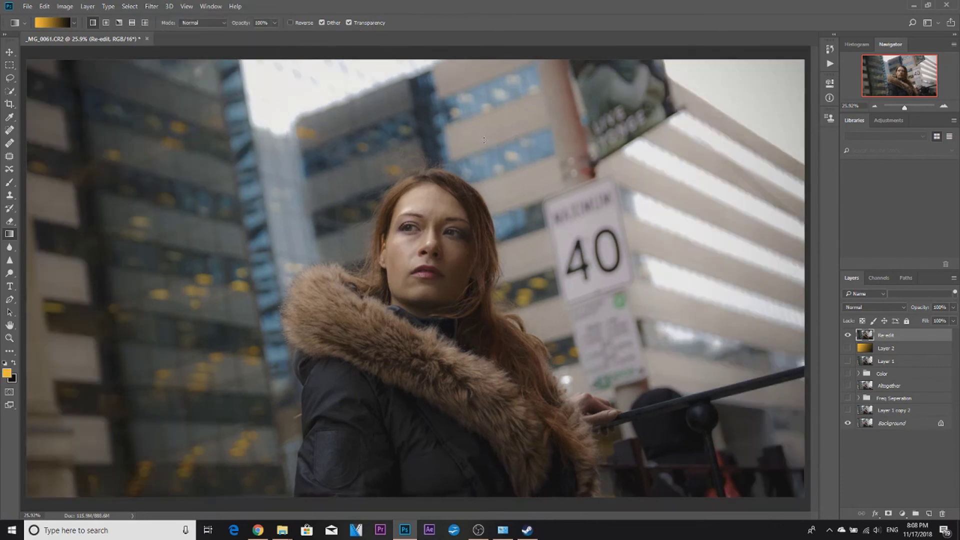
key("ctrl+z")
key("ctrl+z")
key("ctrl+z")
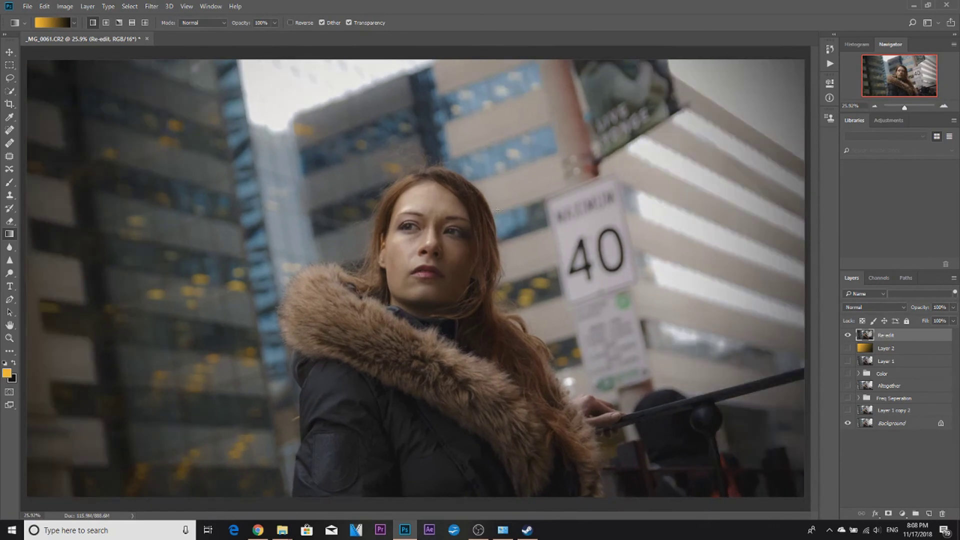
key("ctrl+z")
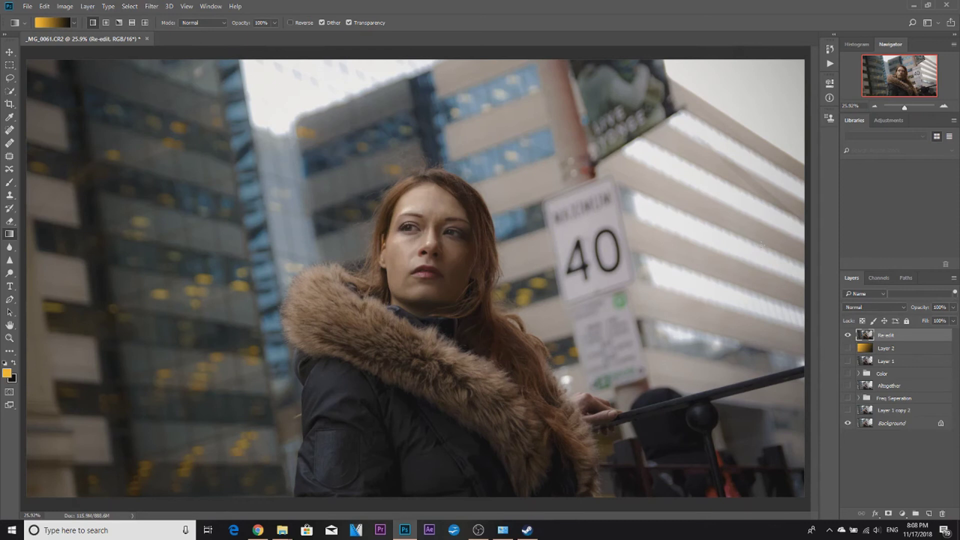
key("ctrl+z")
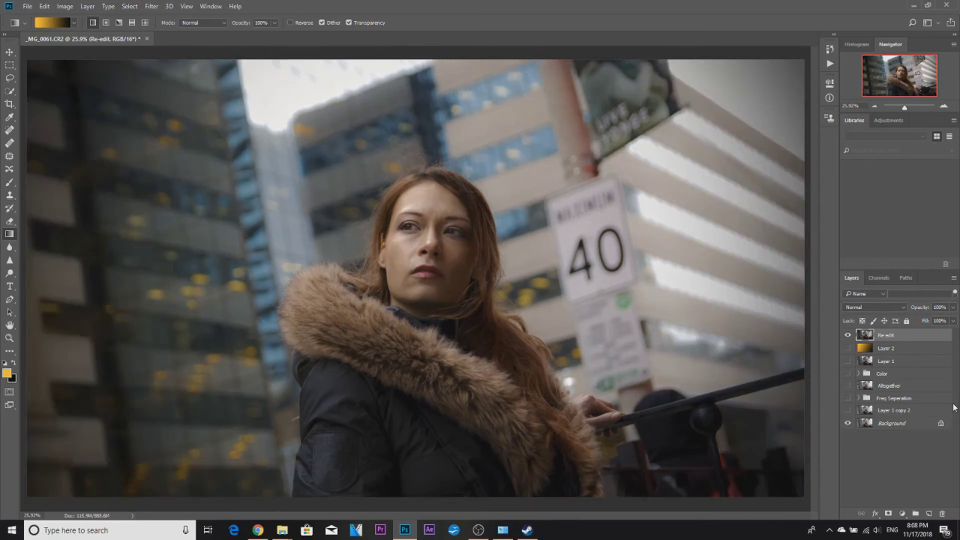
key("ctrl+z")
key("ctrl+z")
key("ctrl+z")
key("ctrl+z")
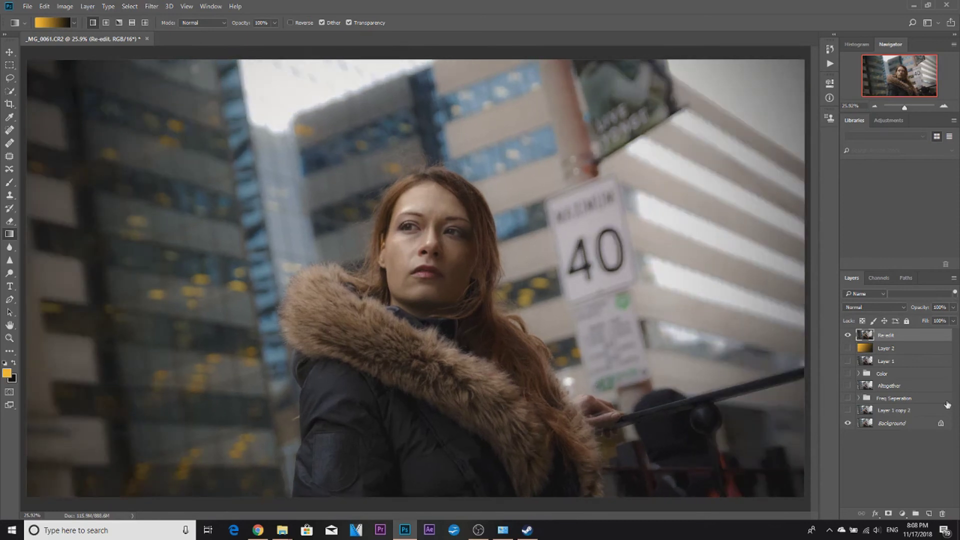
key("ctrl+z")
key("ctrl+z")
key("ctrl+z")
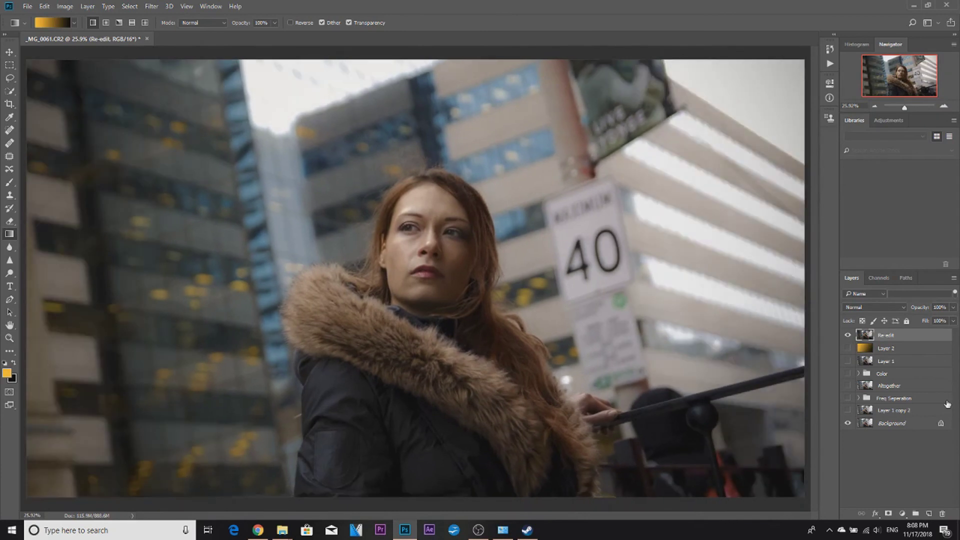
key("ctrl+z")
key("ctrl+z")
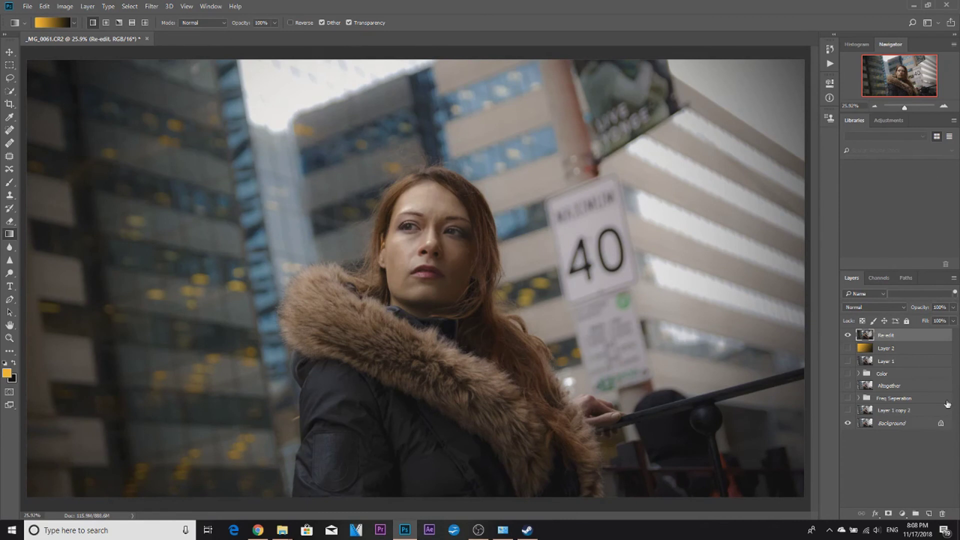
key("ctrl+z")
key("ctrl+z")
key("ctrl+z")
key("ctrl+z")
key("ctrl+z")
key("ctrl+z")
key("ctrl+z")
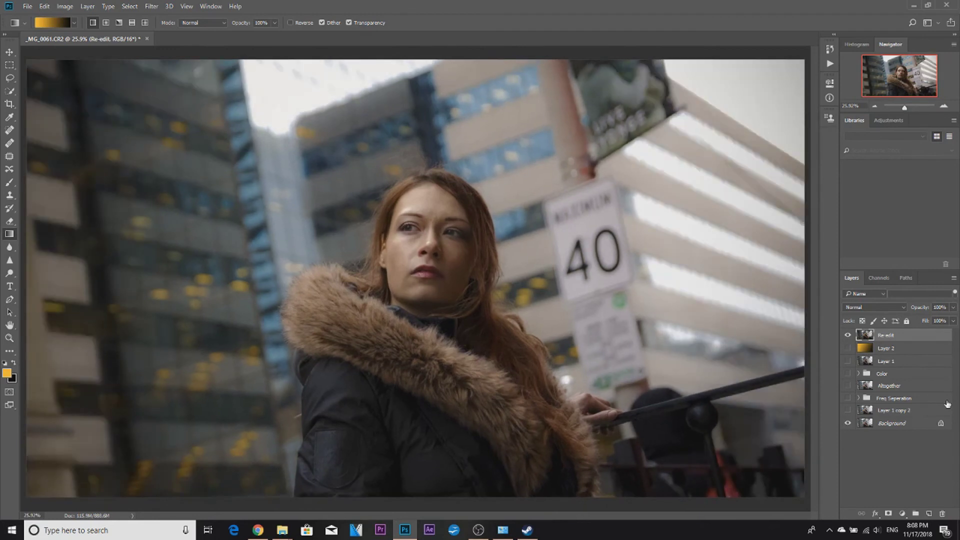
key("ctrl+z")
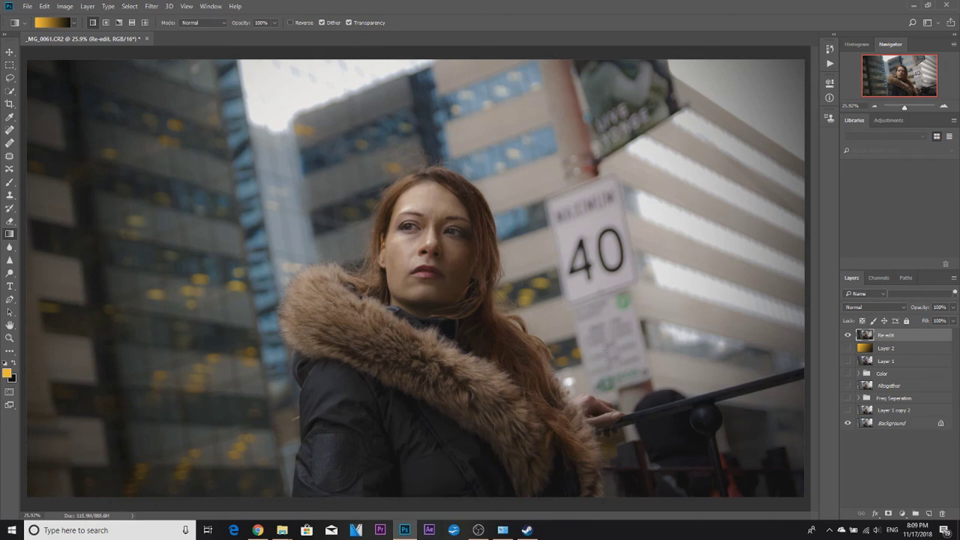
left_click(849, 335)
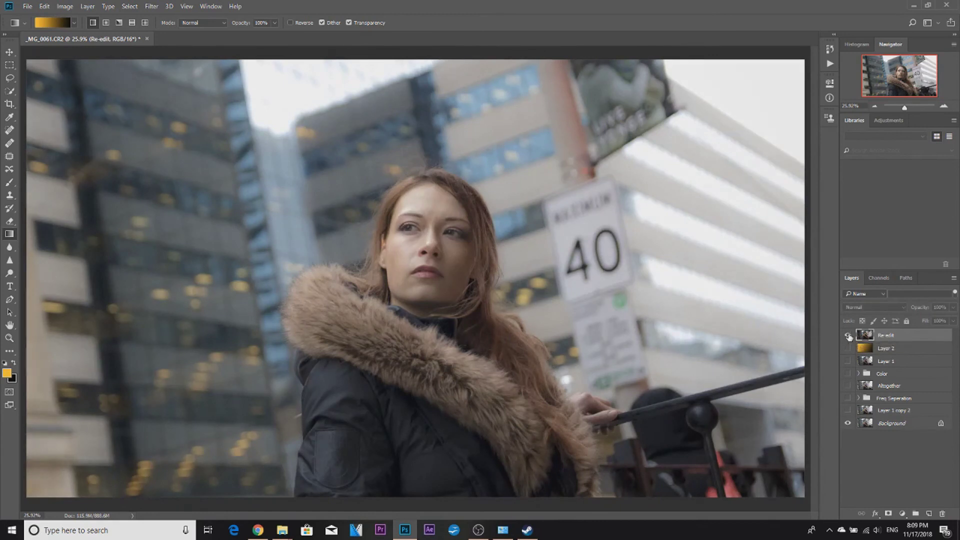
left_click(849, 335)
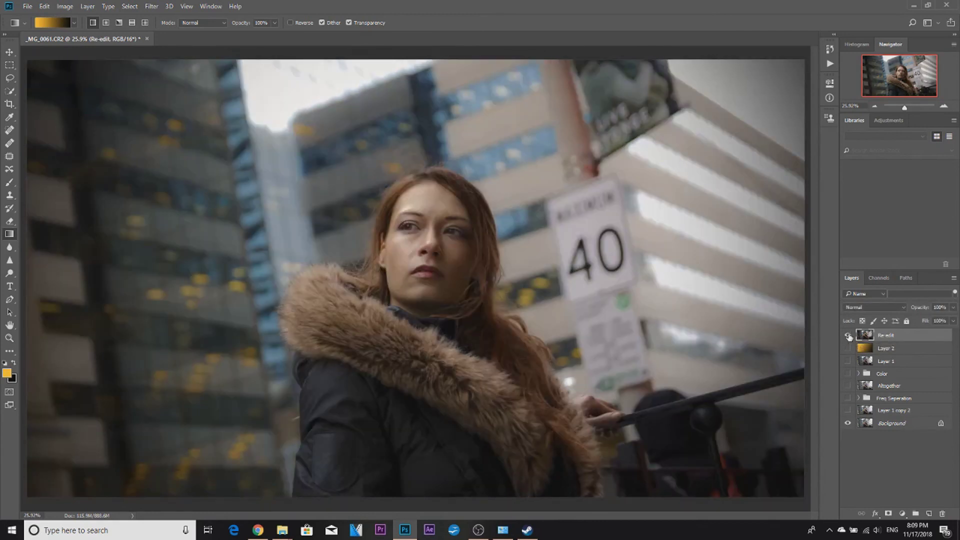